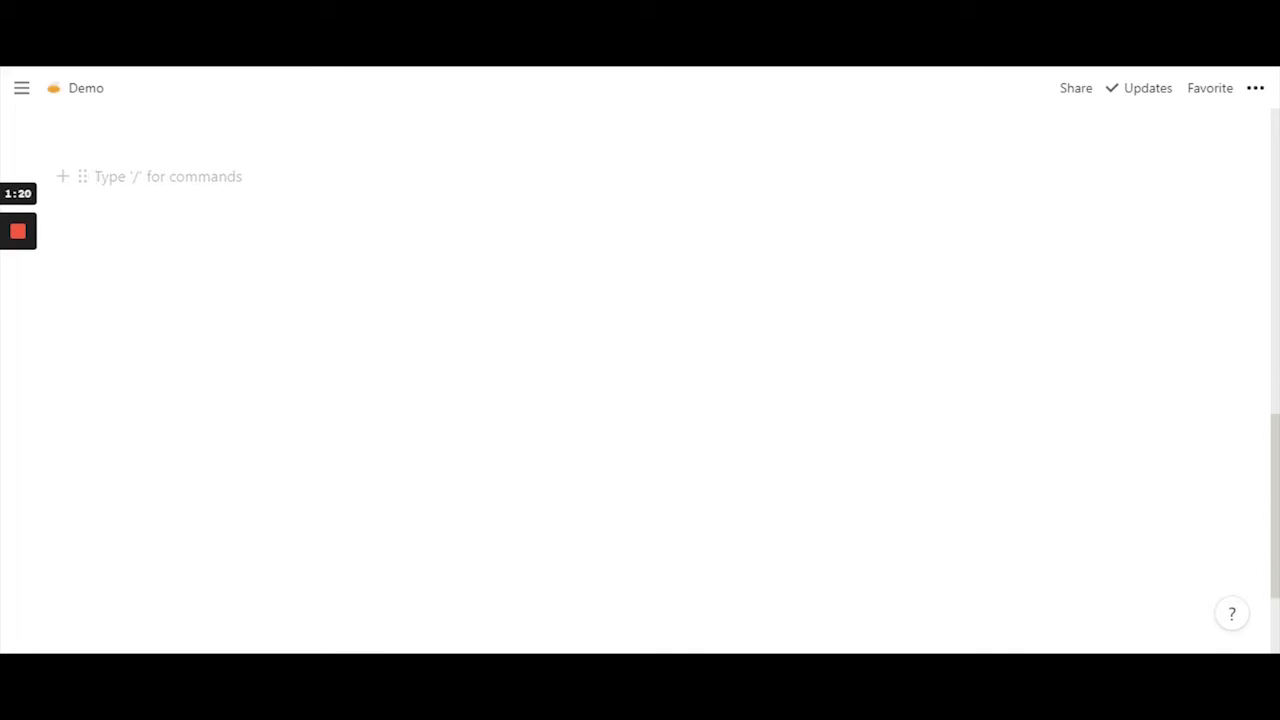
# Step: Insert an inline table database in the empty block and title it Recipes
pyautogui.write('/')
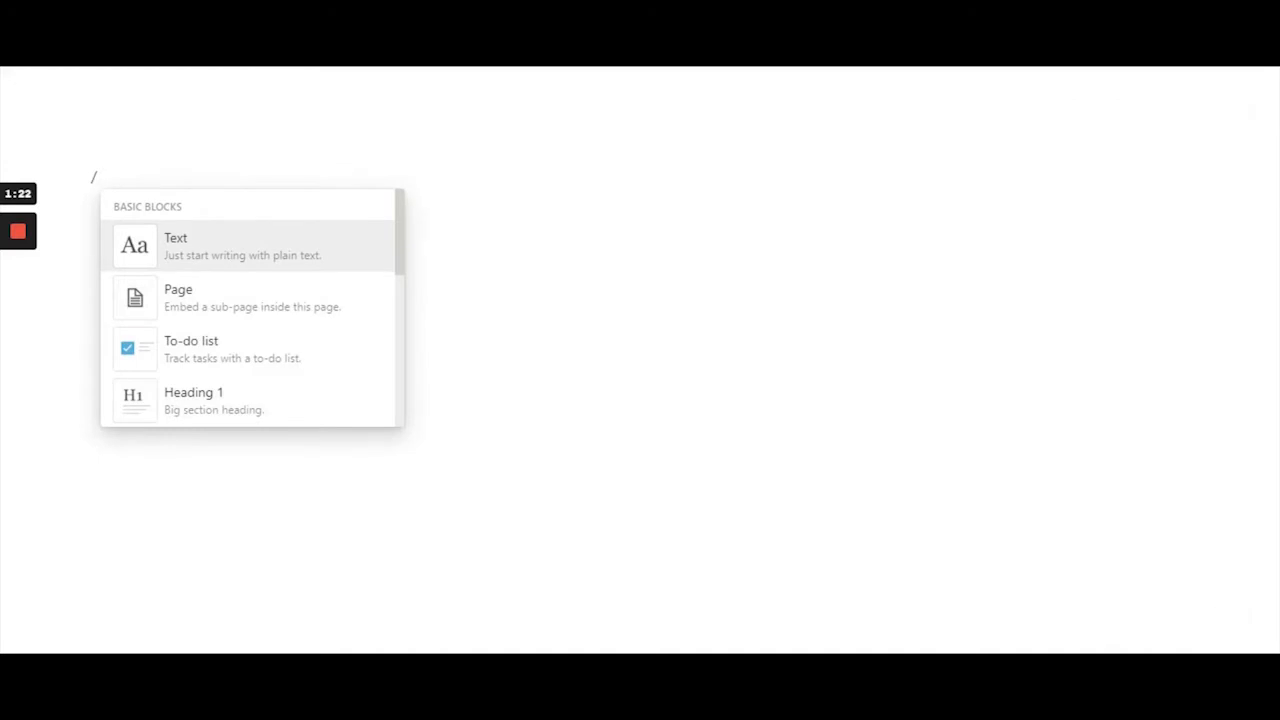
pyautogui.write('database')
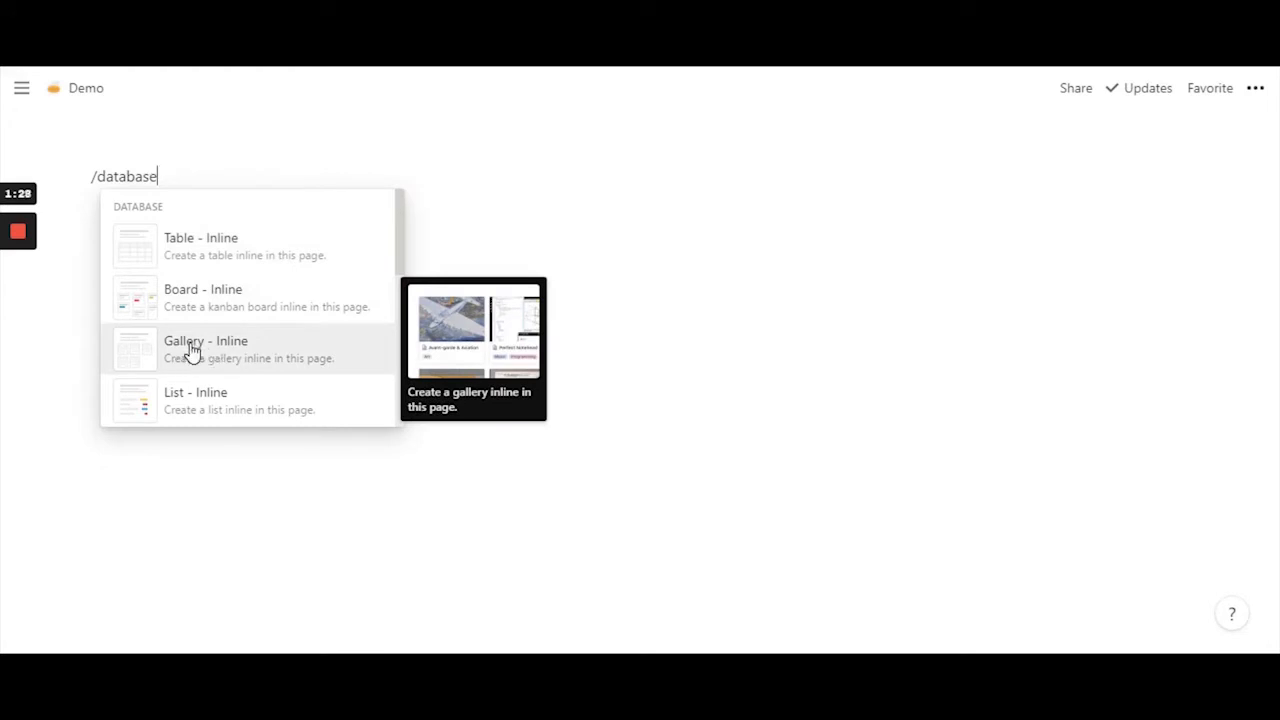
pyautogui.scroll(-2, 194, 354)
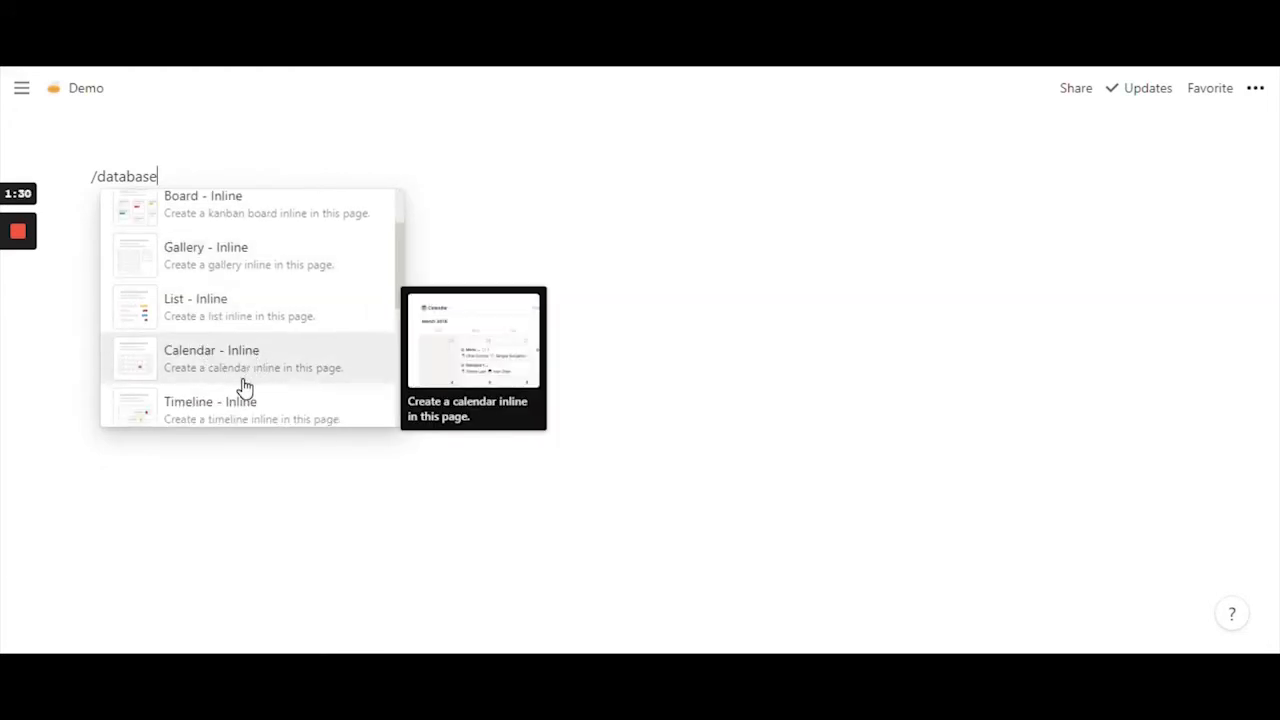
pyautogui.scroll(-3, 240, 380)
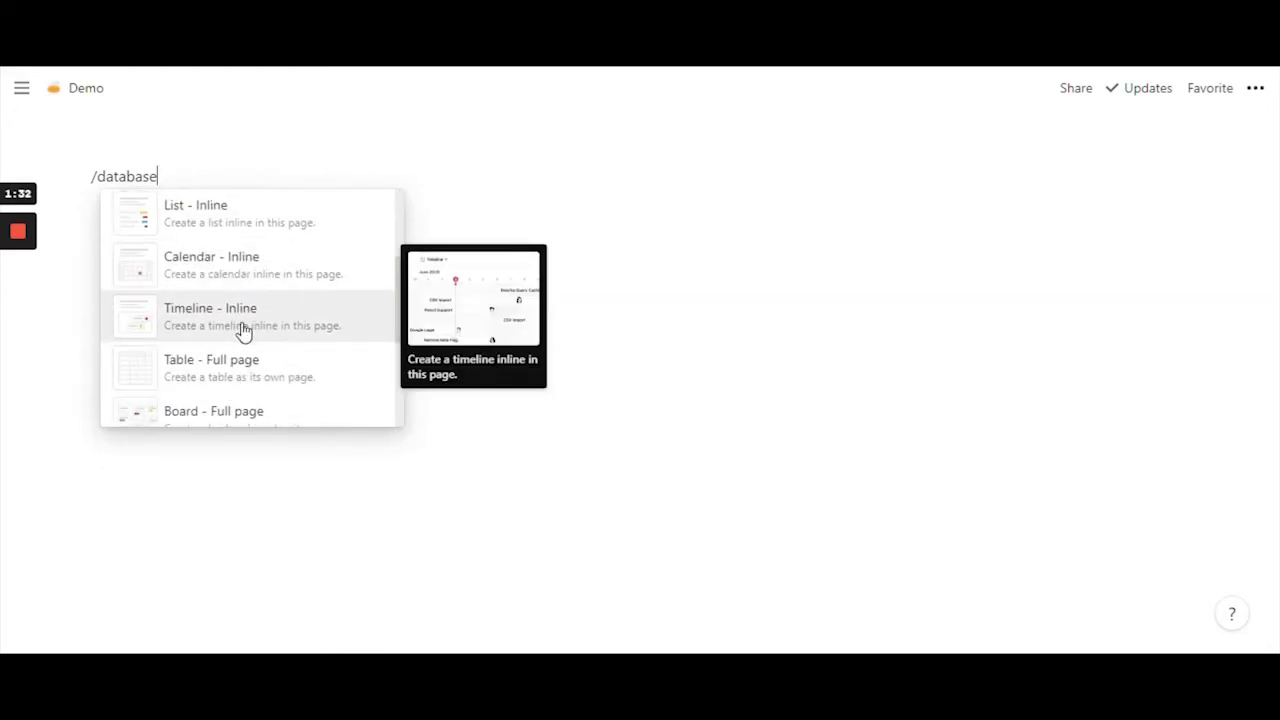
pyautogui.scroll(5, 265, 370)
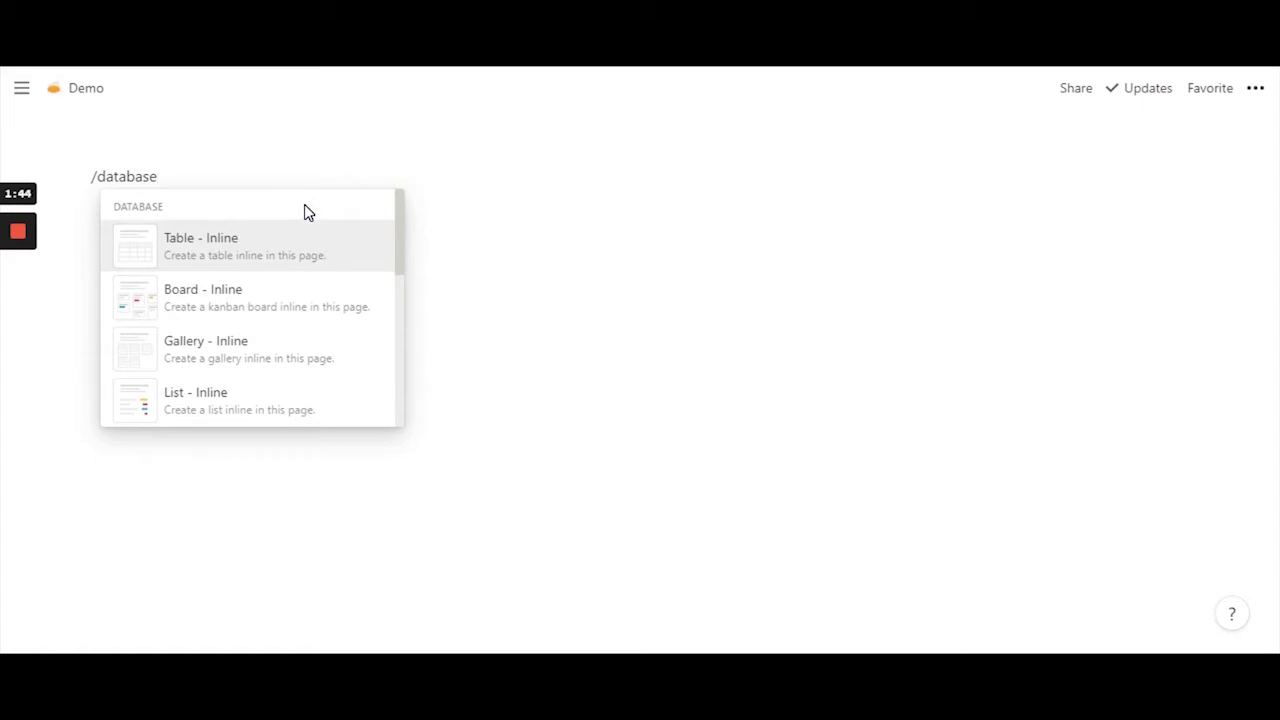
pyautogui.click(240, 250)
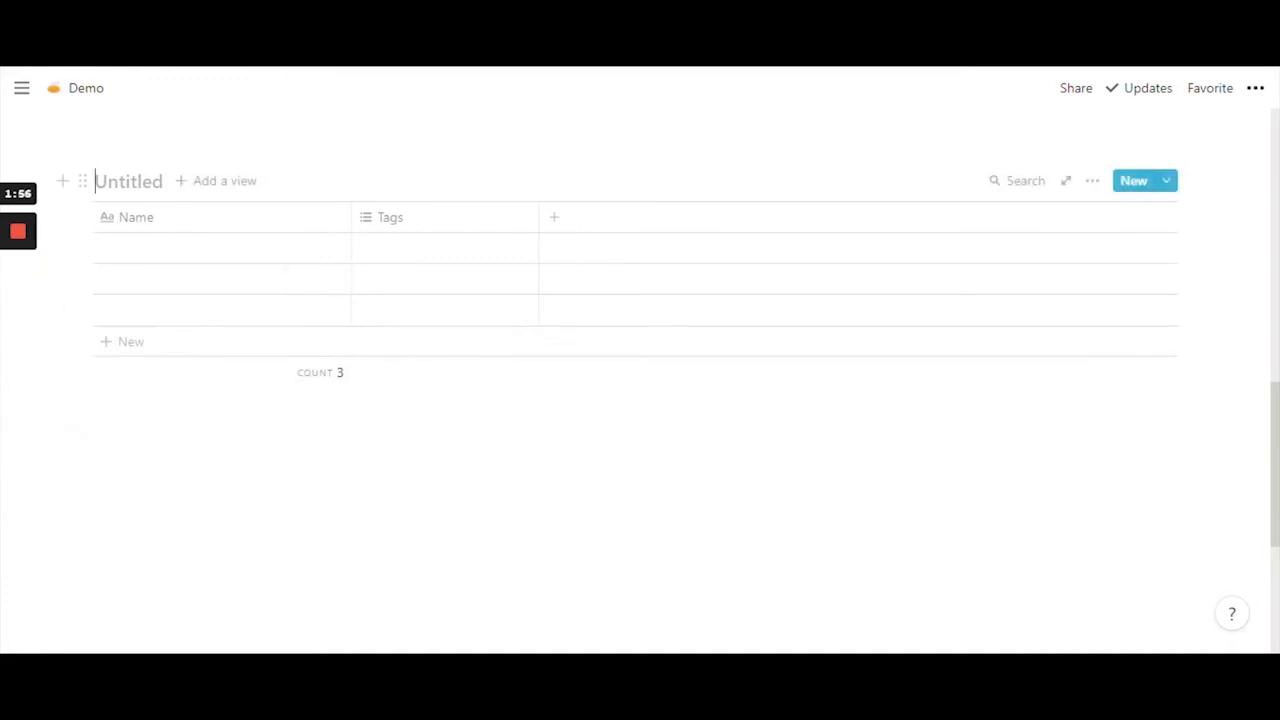
pyautogui.write('Recip')
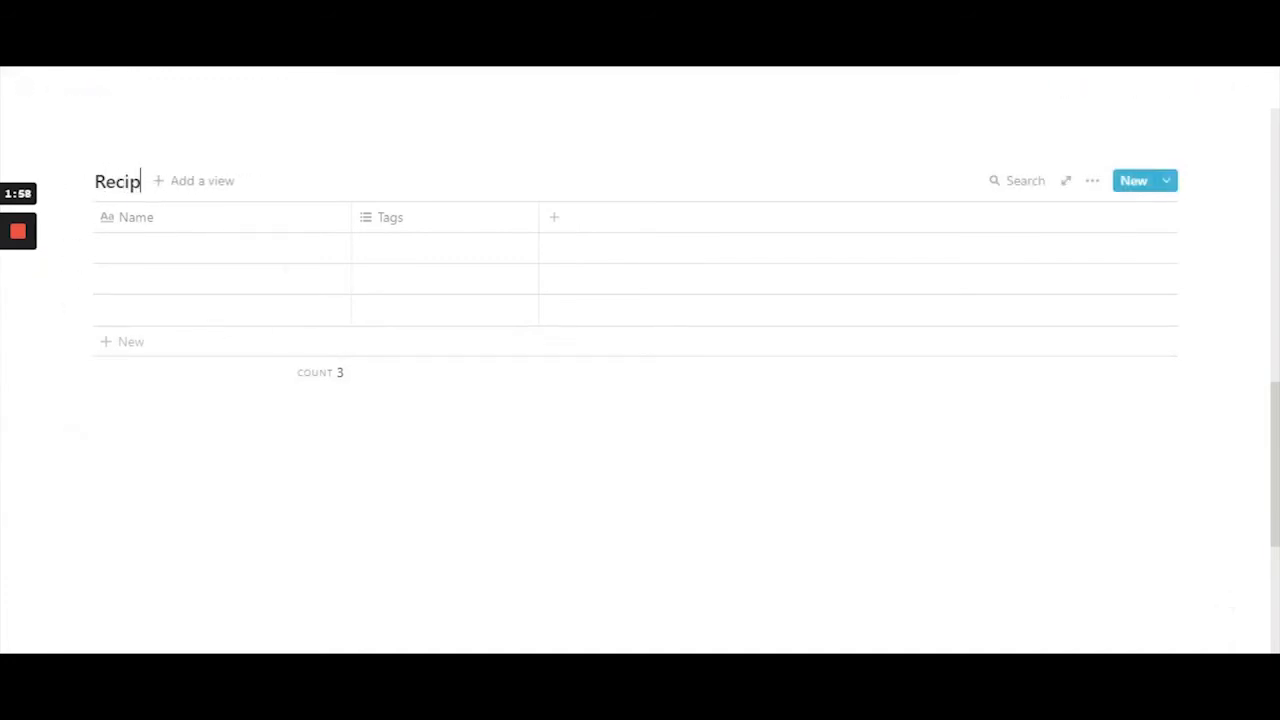
pyautogui.write('es')
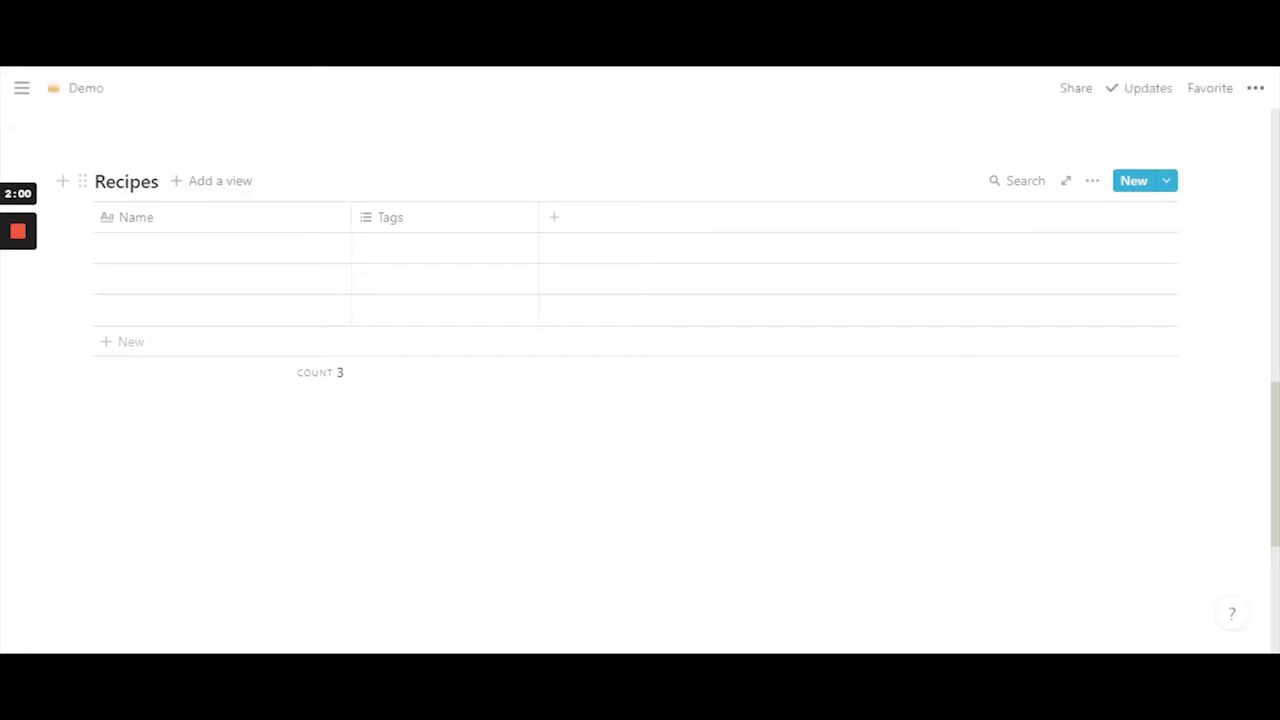
# Step: Insert a second inline table below the Recipes table and title it Weekly Prep
pyautogui.click(98, 402)
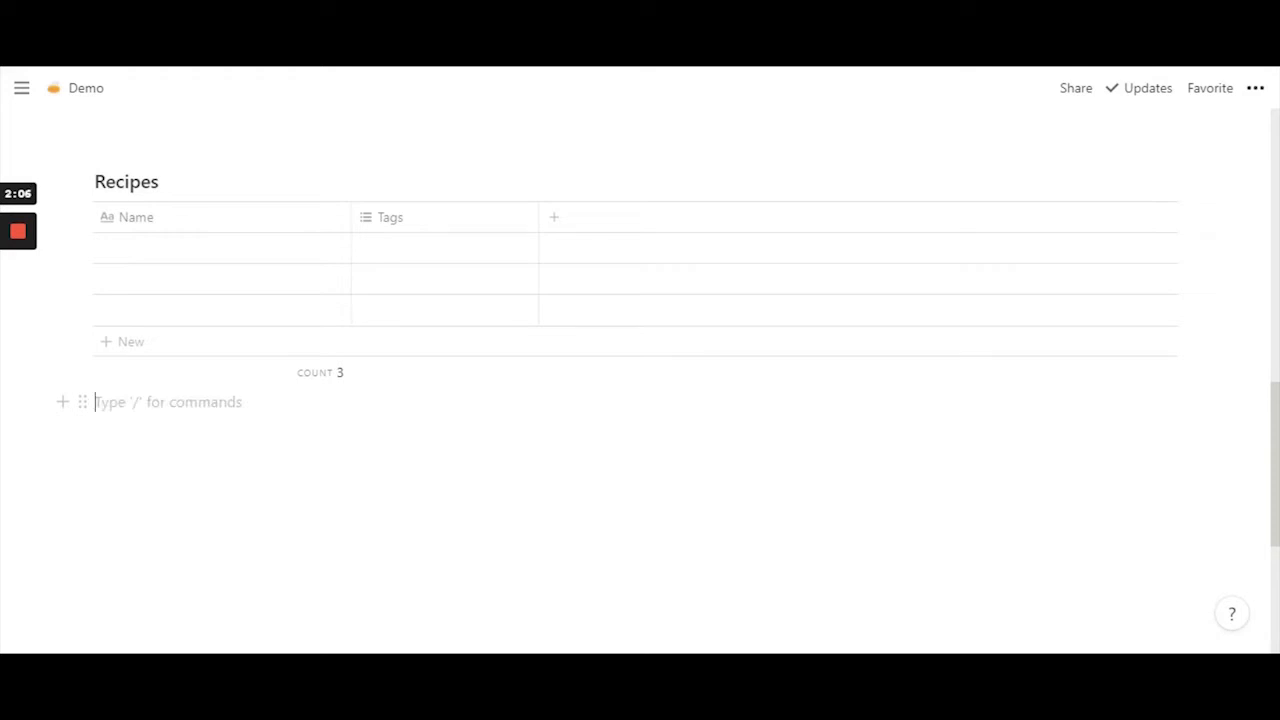
pyautogui.write('/')
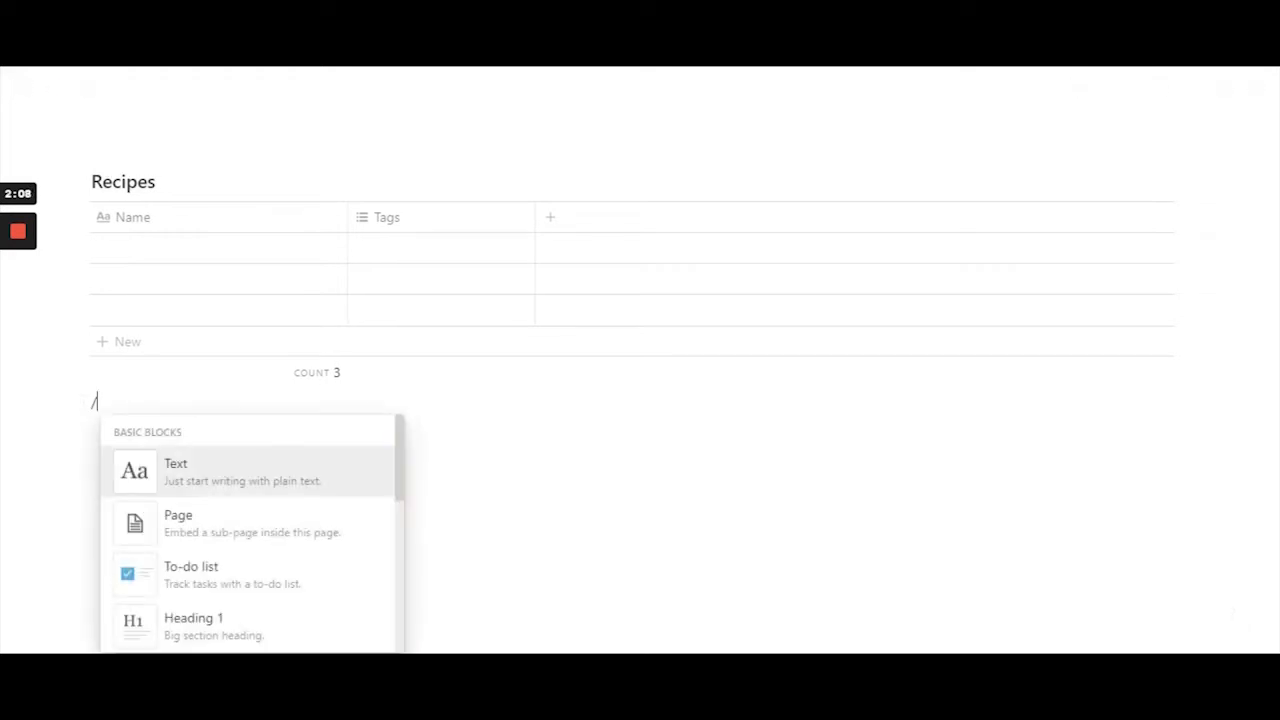
pyautogui.write('table')
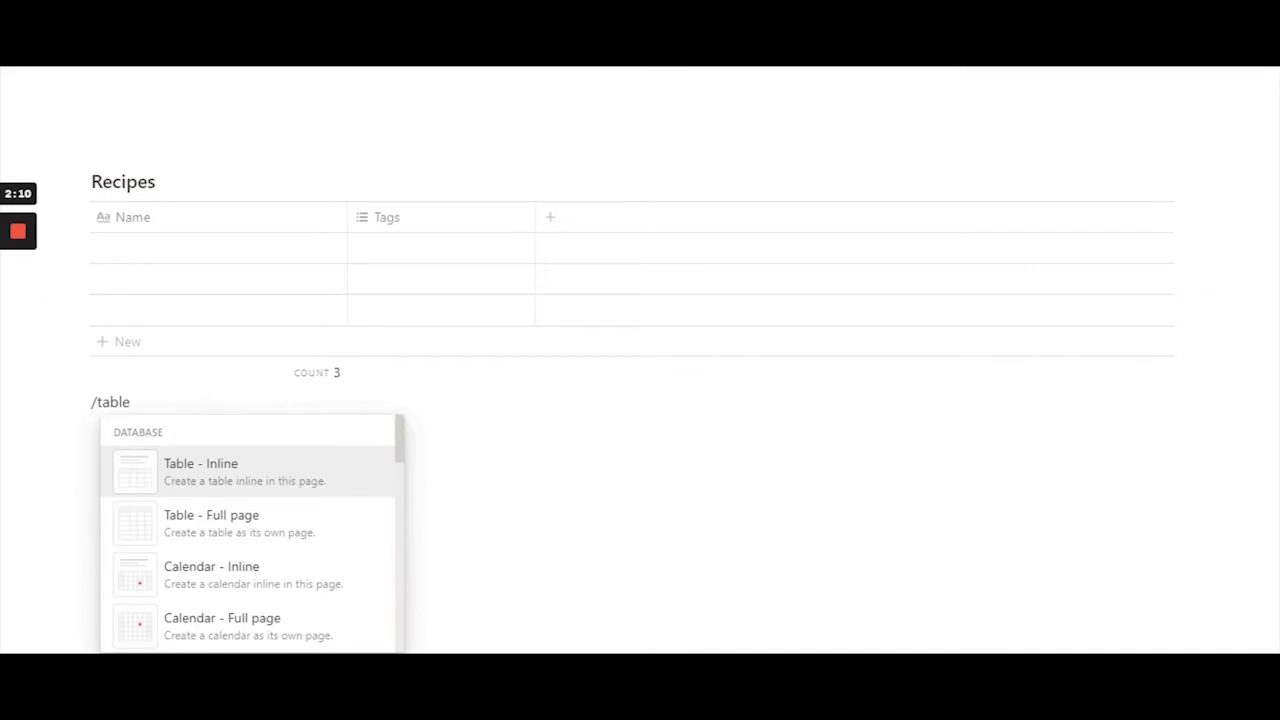
pyautogui.click(240, 472)
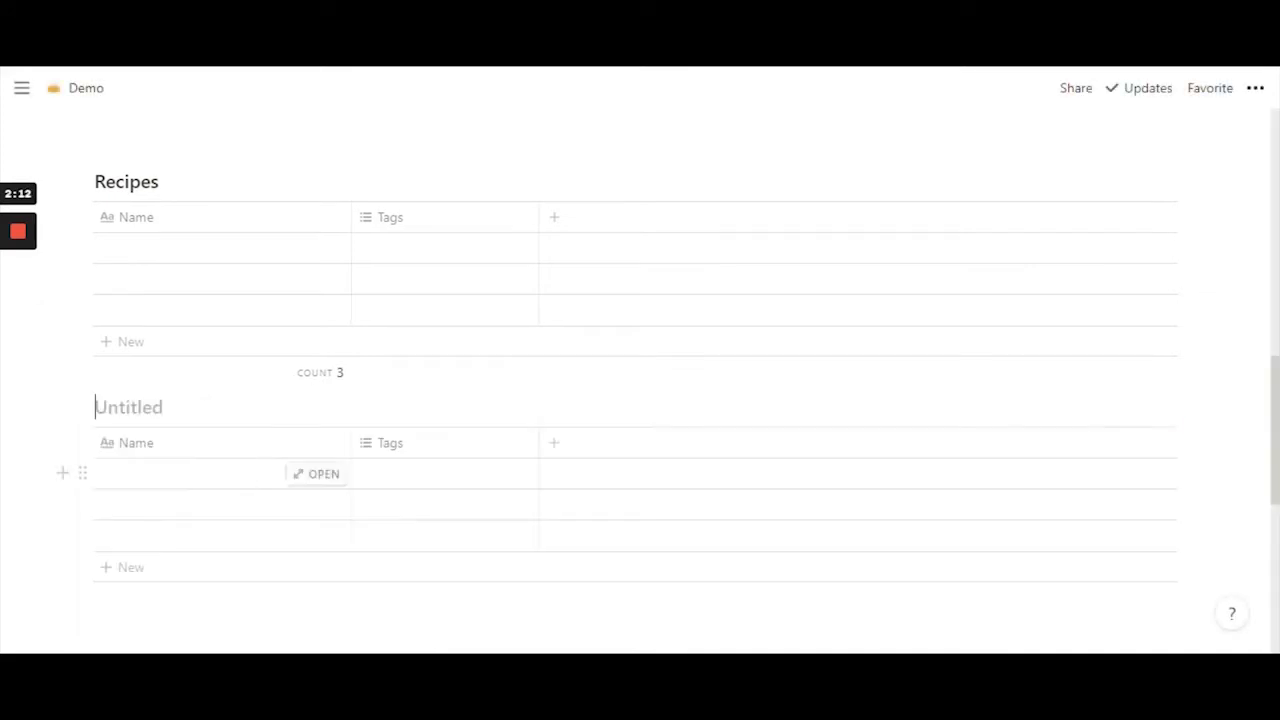
pyautogui.write('WEe')
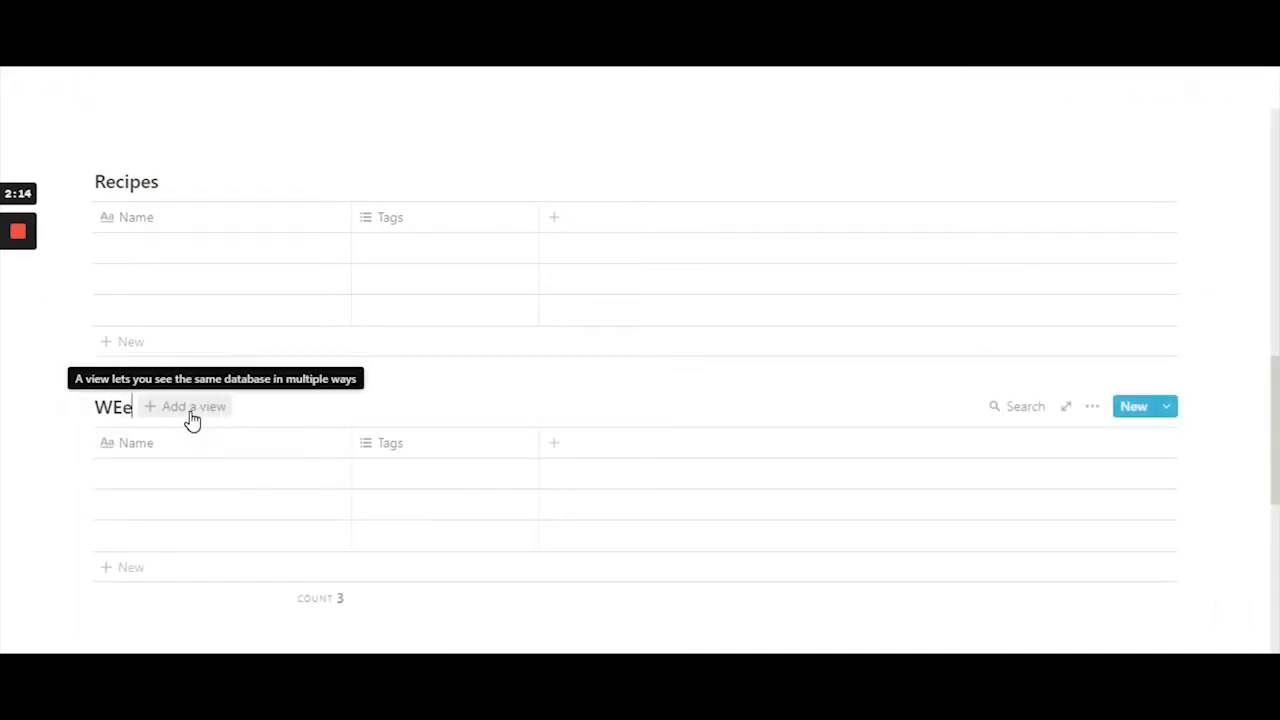
pyautogui.press('BackSpace')
pyautogui.press('BackSpace')
pyautogui.write('eekly')
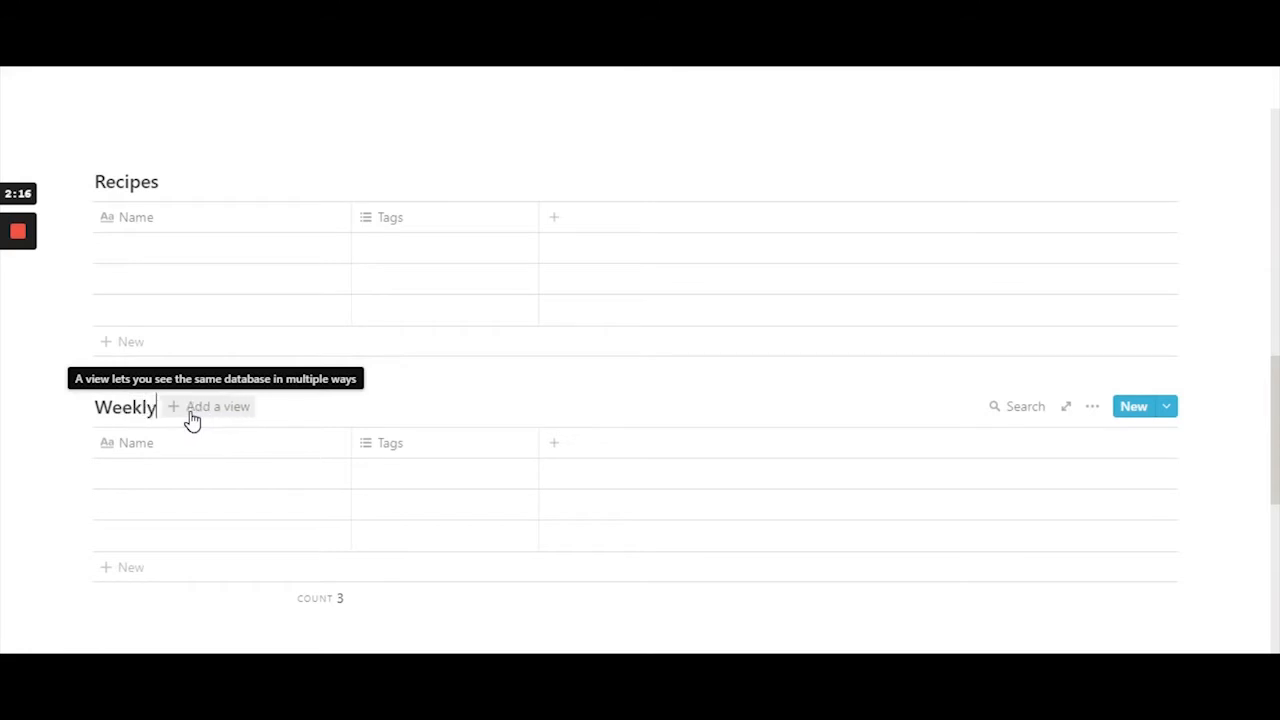
pyautogui.write(' Prep')
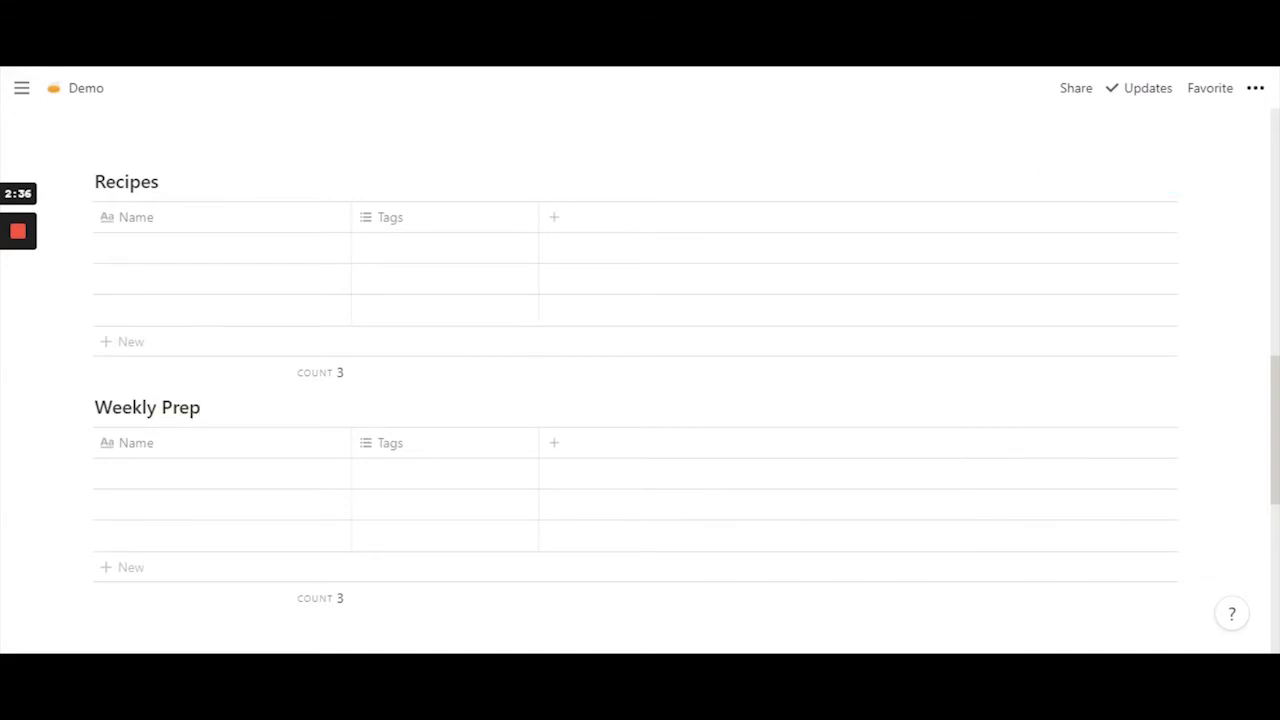
# Step: Rename the Recipes table's Name column to Dish and its Tags column to Ingredients
pyautogui.click(171, 222)
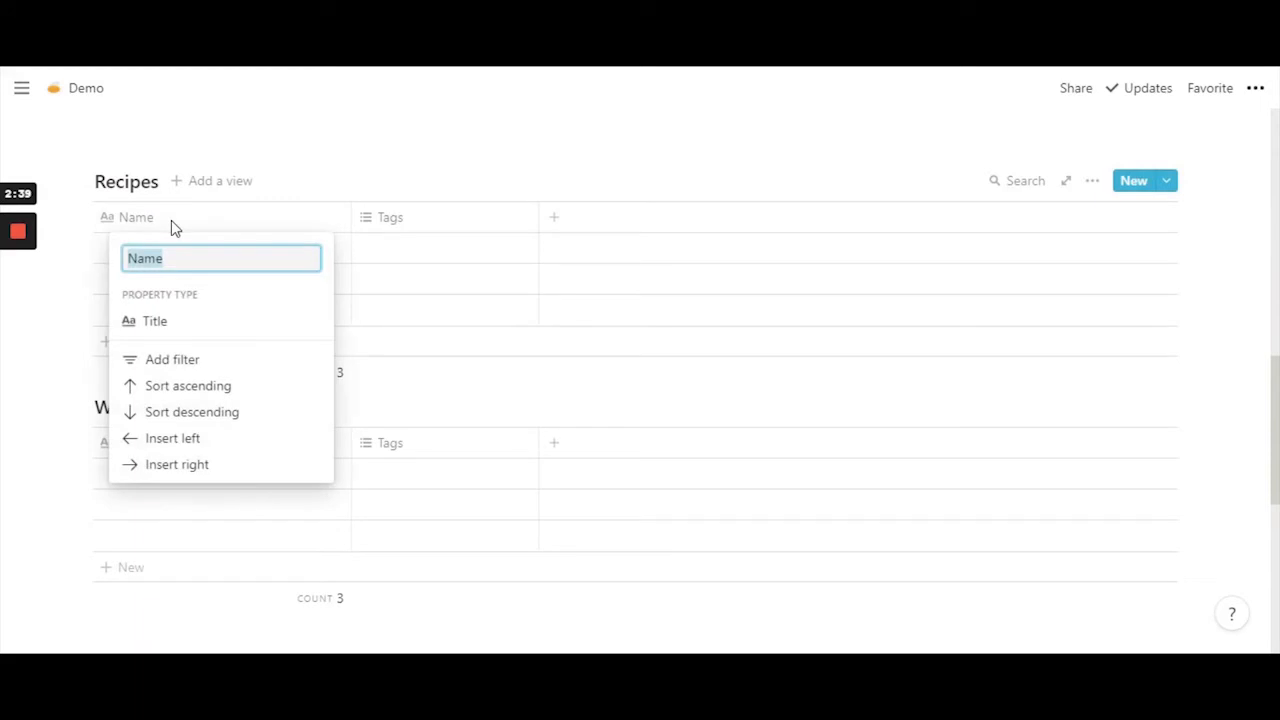
pyautogui.write('Dish')
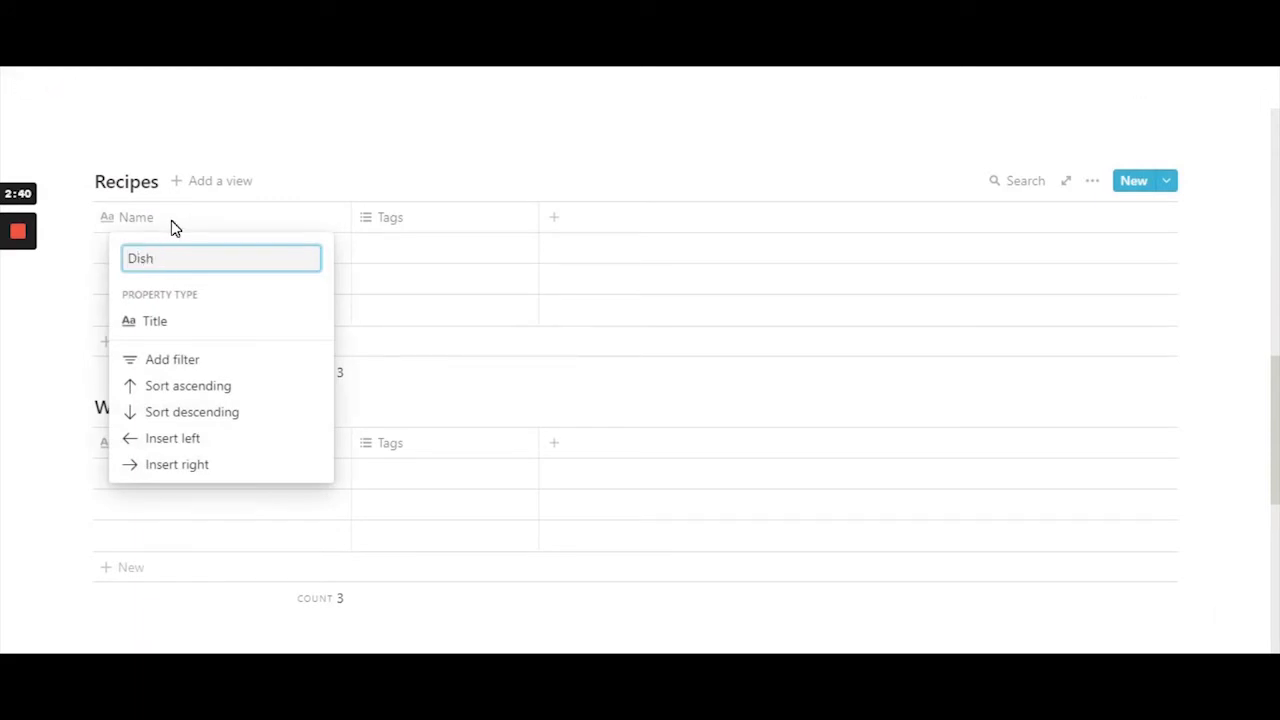
pyautogui.press('Return')
pyautogui.click(421, 227)
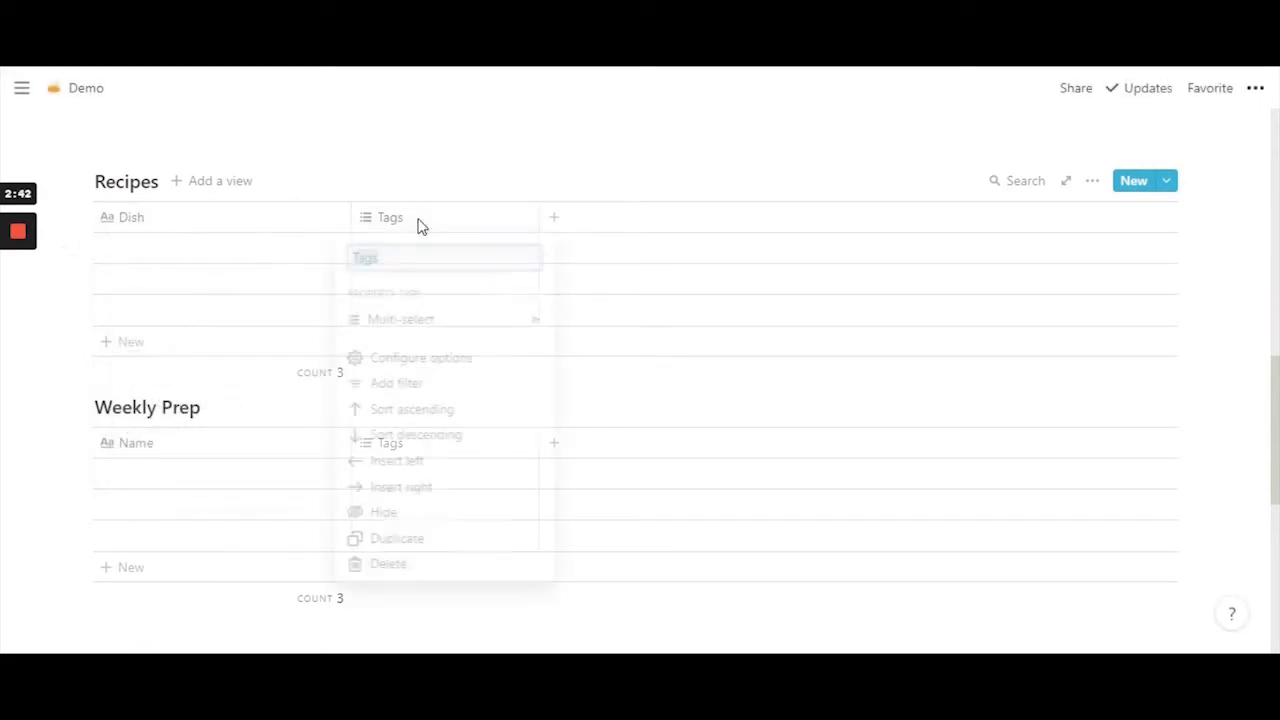
pyautogui.write('Ingre')
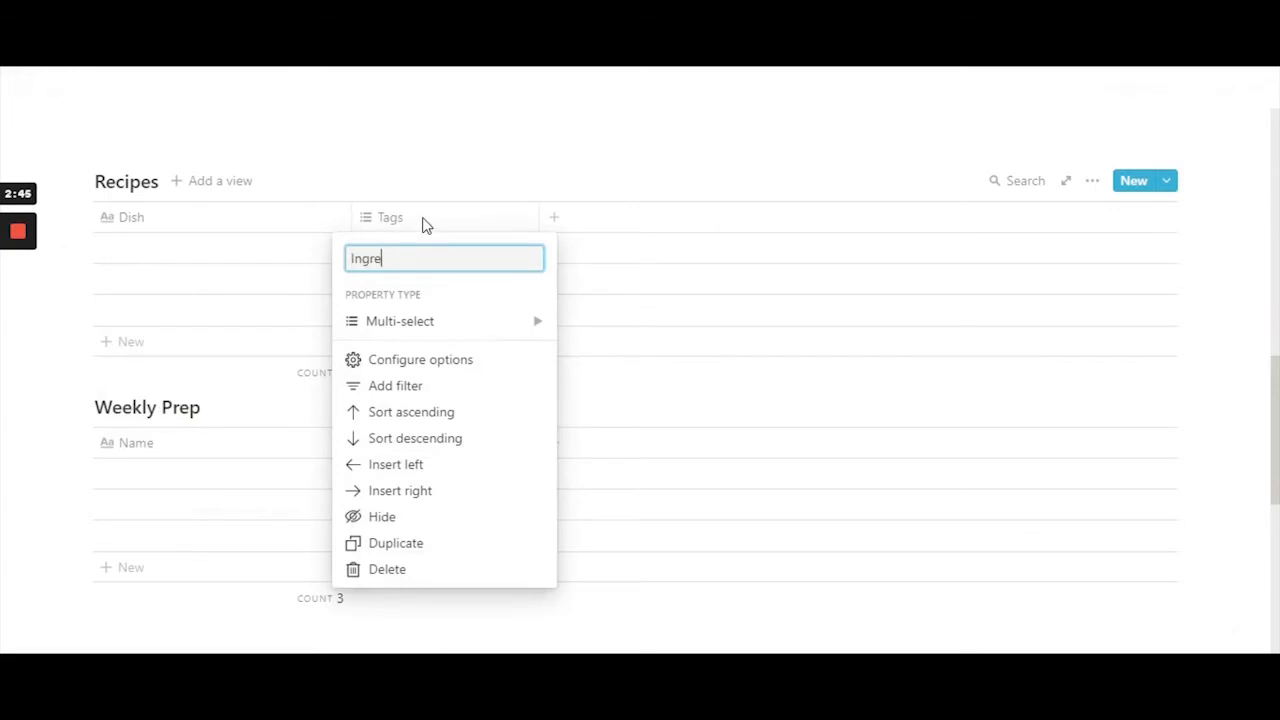
pyautogui.write('dients')
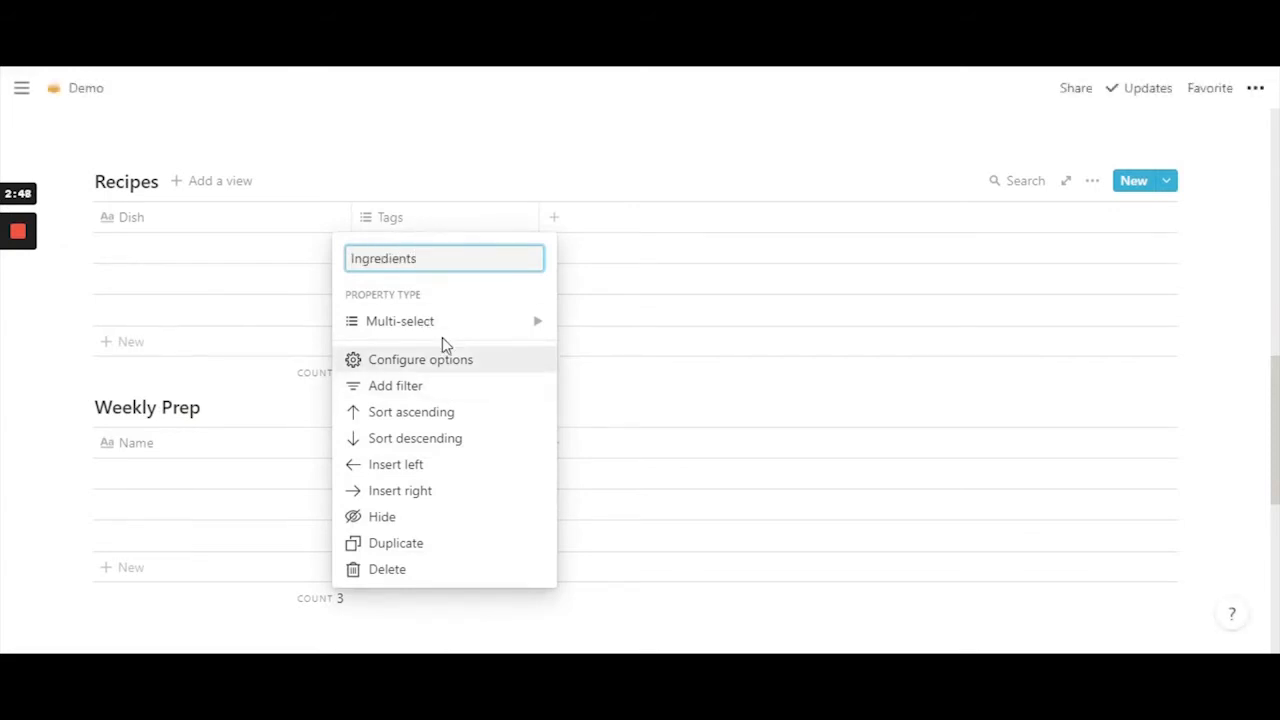
pyautogui.click(450, 328)
pyautogui.click(450, 195)
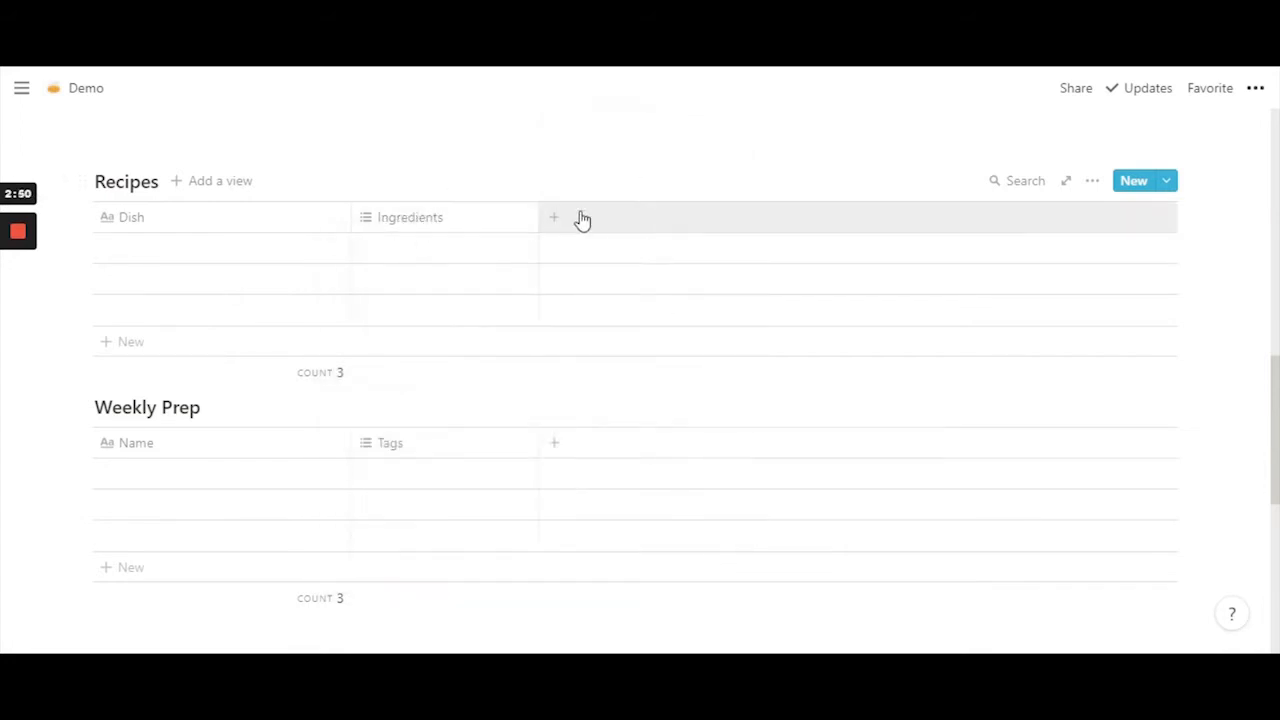
# Step: Add a multi-select column named Measurements to the Recipes table
pyautogui.click(580, 217)
pyautogui.write('Mea')
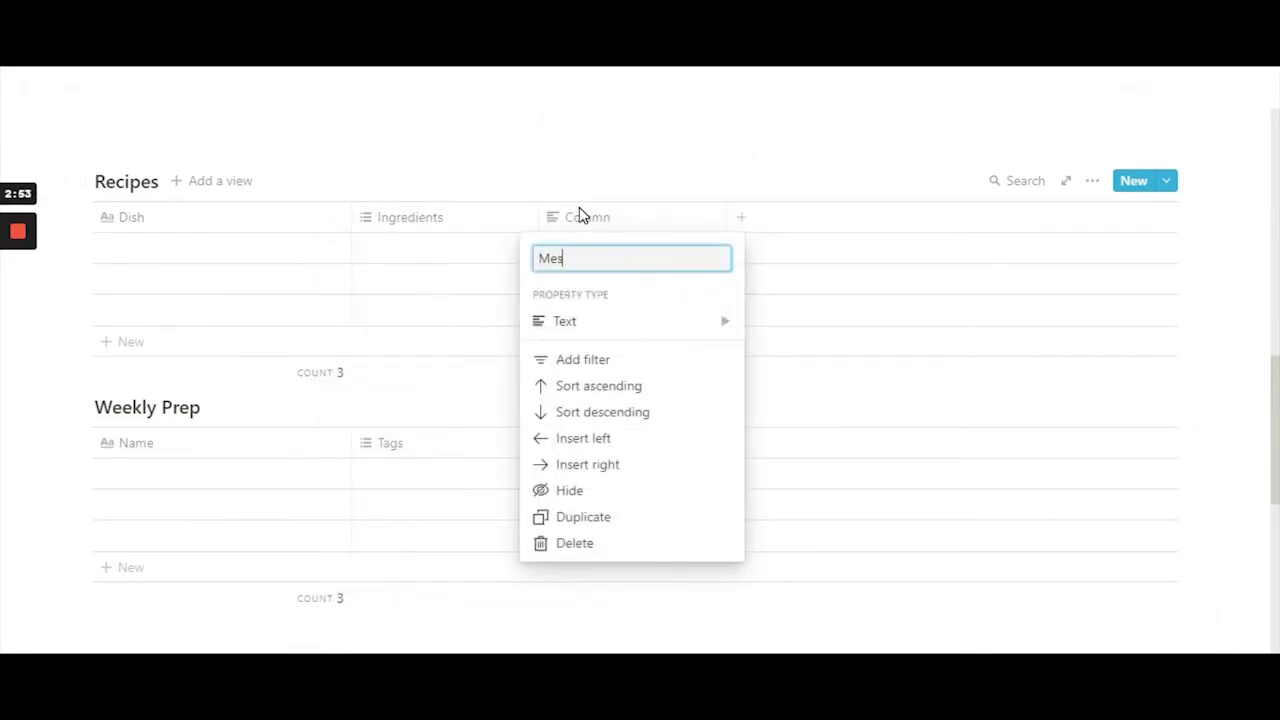
pyautogui.write('surements')
pyautogui.click(663, 325)
pyautogui.click(857, 232)
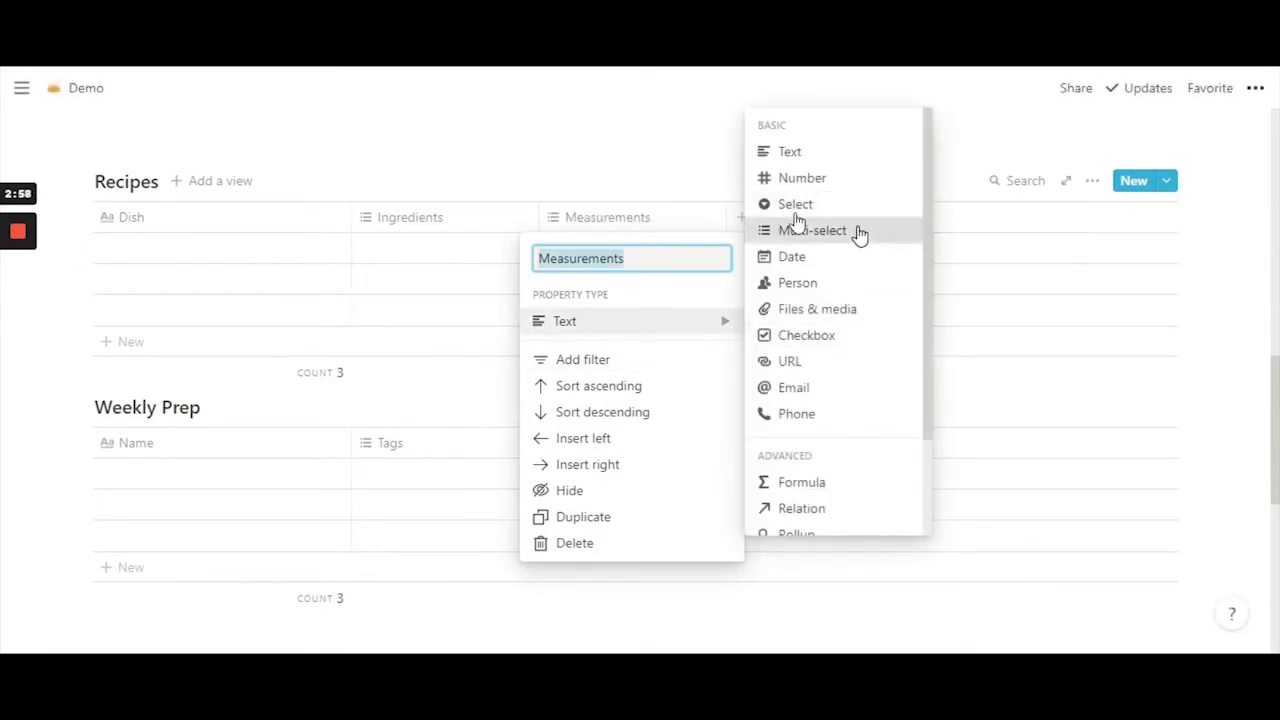
# Step: Add a multi-select column named Prep Time after Measurements in the Recipes table
pyautogui.click(782, 229)
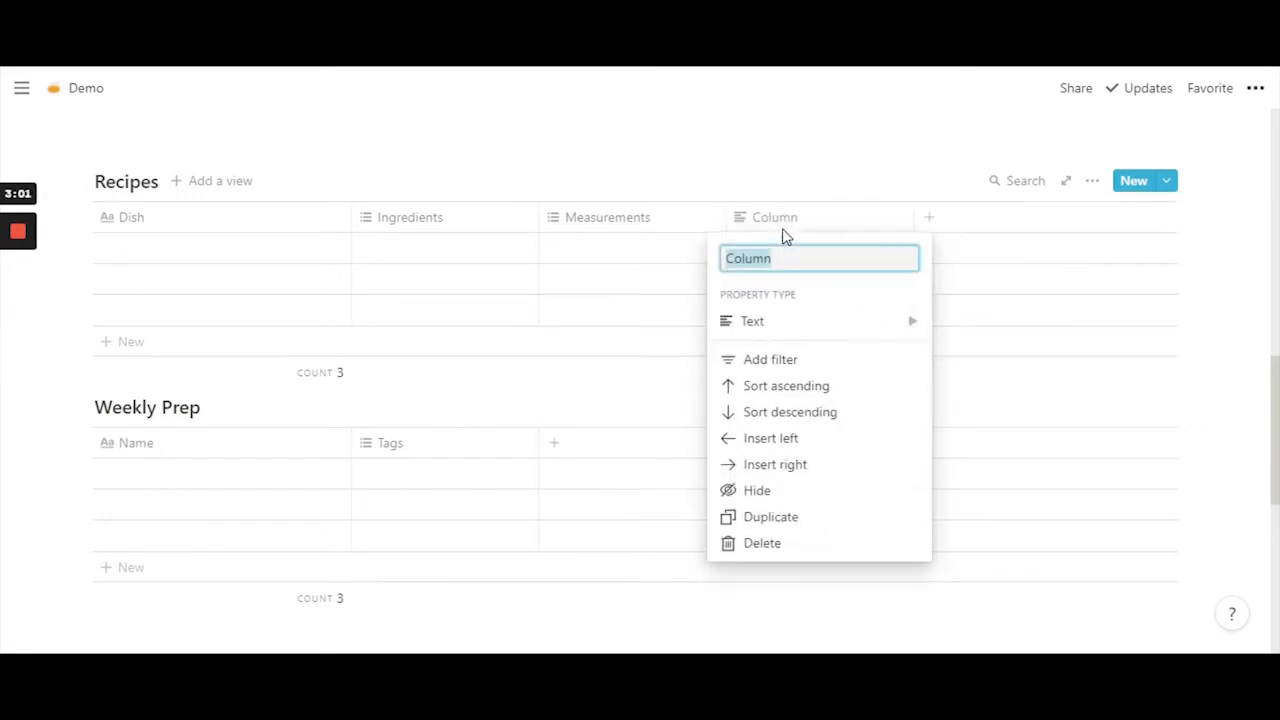
pyautogui.write('Prep ')
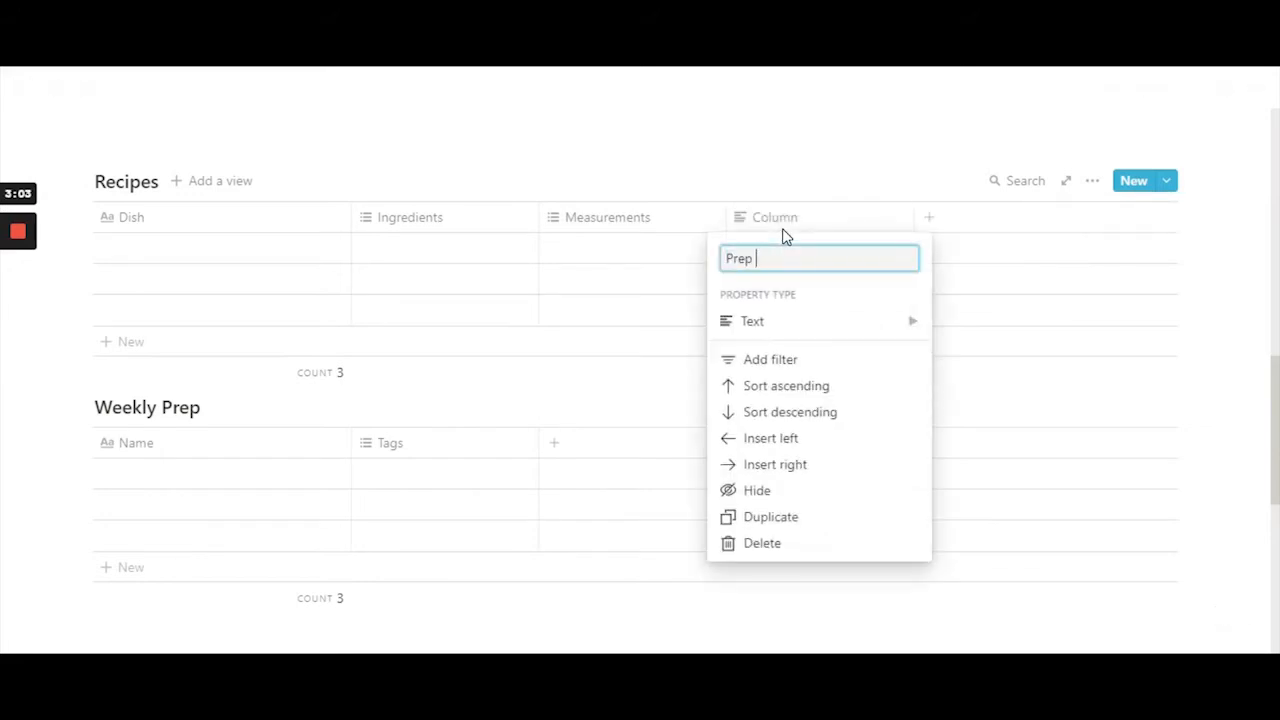
pyautogui.write('time')
pyautogui.press('Left')
pyautogui.press('Left')
pyautogui.press('Left')
pyautogui.press('BackSpace')
pyautogui.write('T')
pyautogui.moveTo(810, 323)
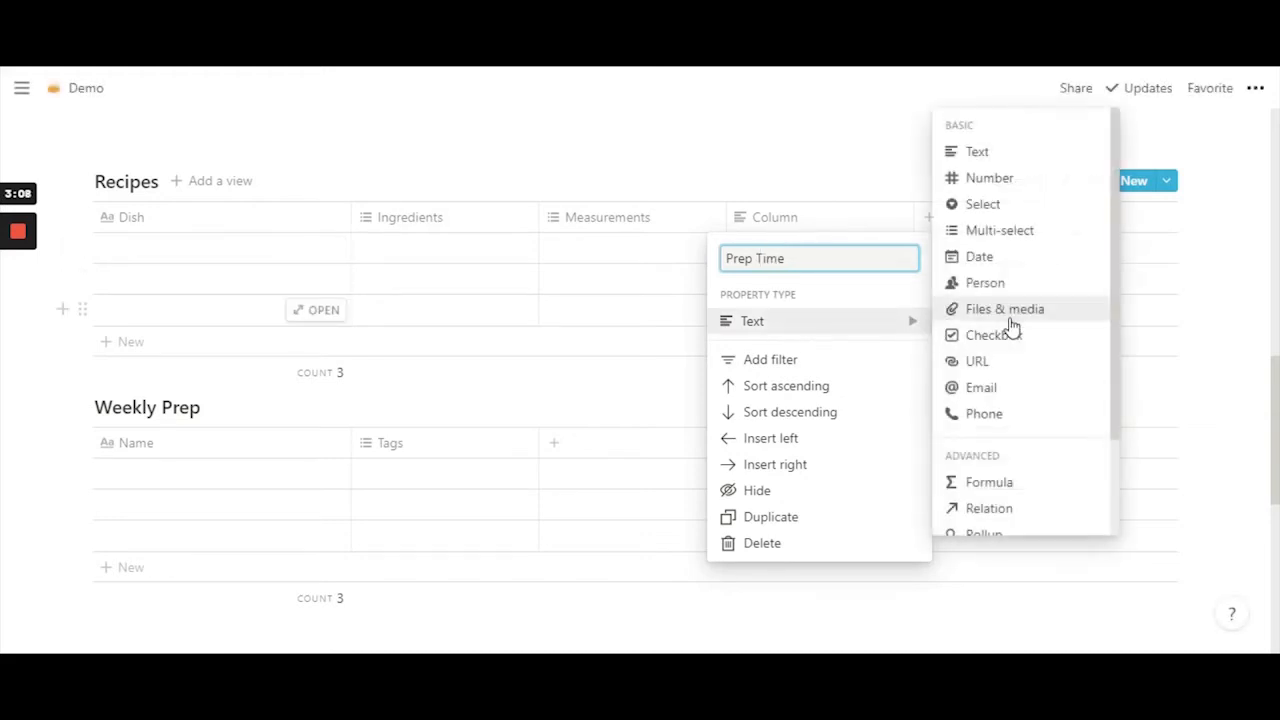
pyautogui.click(1040, 233)
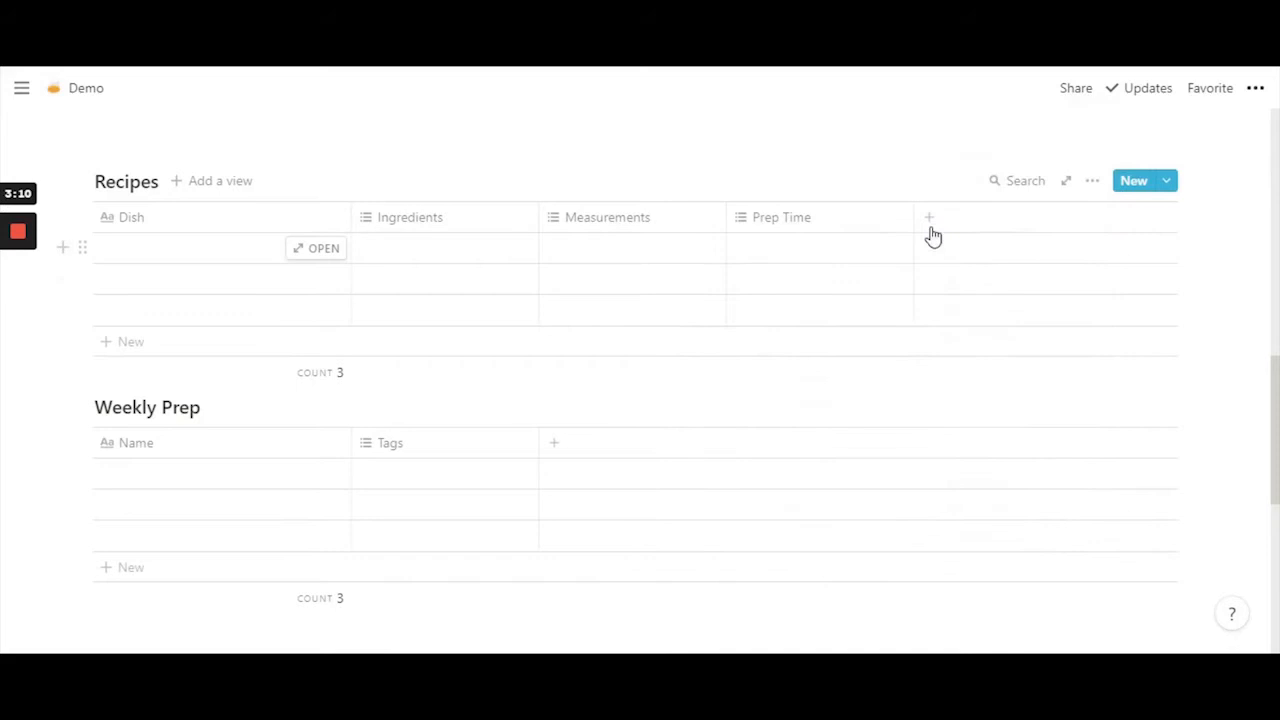
# Step: Change the Prep Time column's property type to Select
pyautogui.click(837, 229)
pyautogui.moveTo(846, 320)
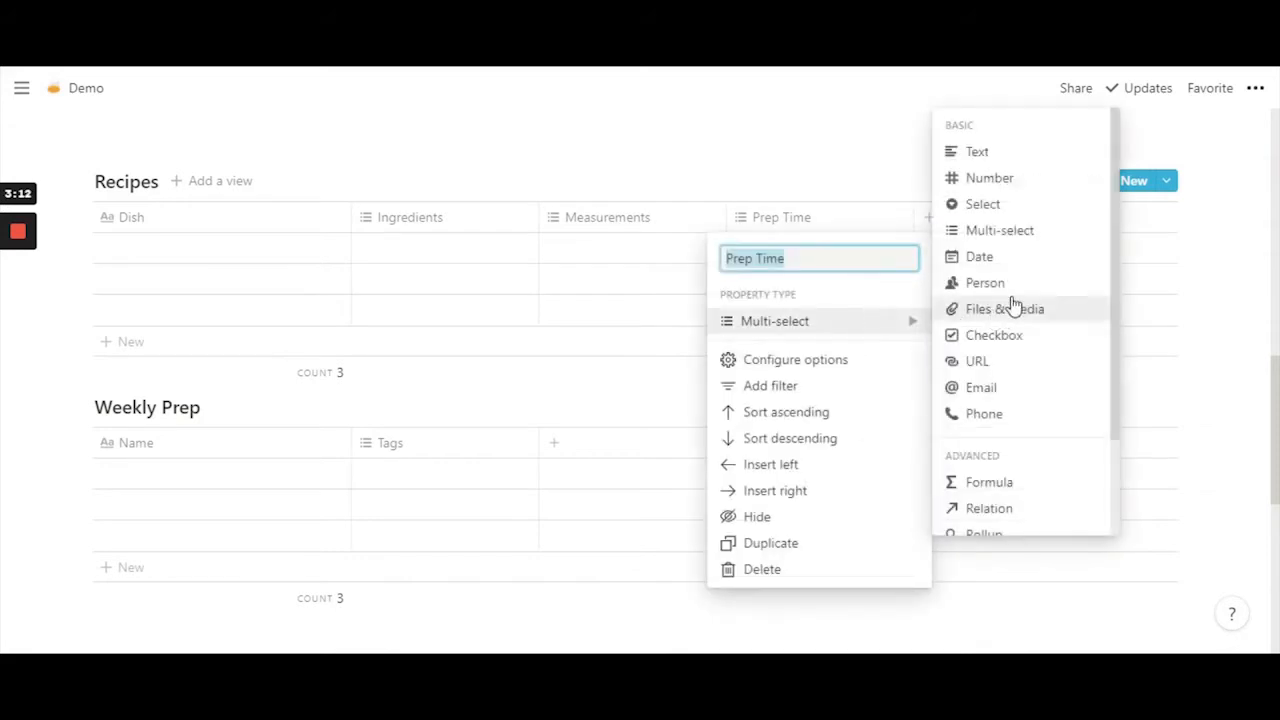
pyautogui.click(1006, 212)
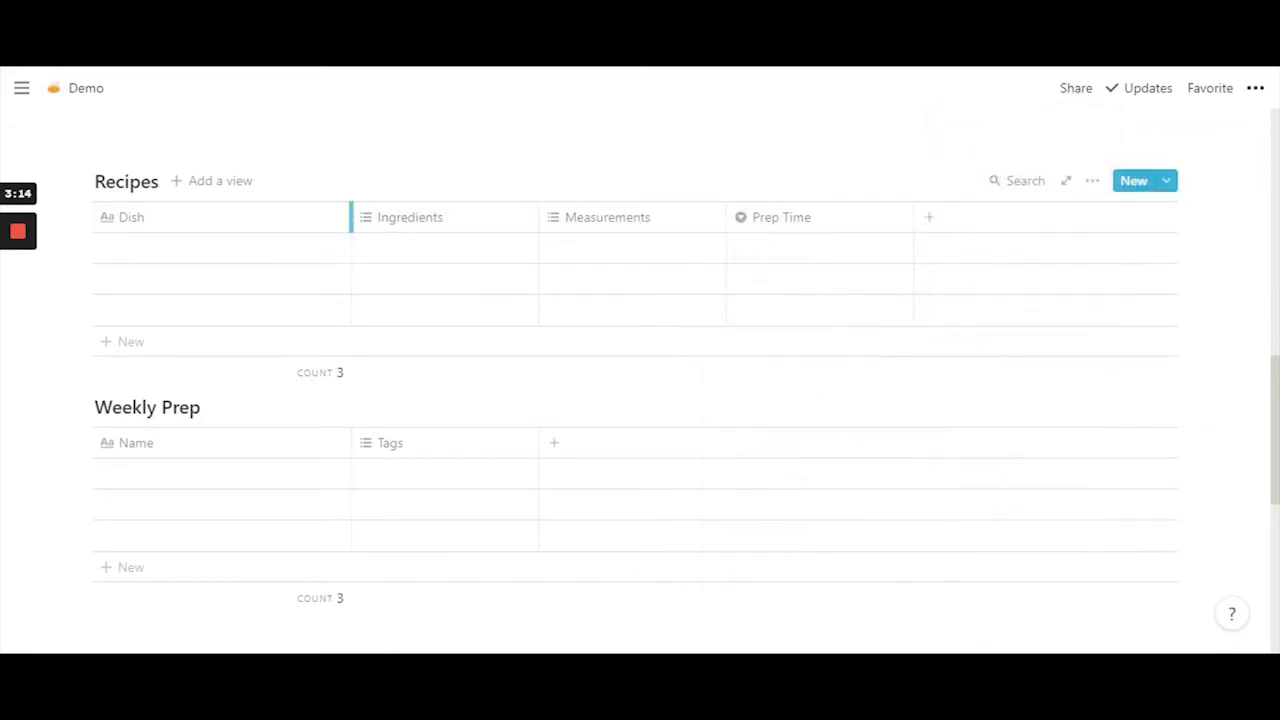
# Step: Narrow the Dish column to about half its width and enter Toast as the first dish
pyautogui.moveTo(350, 222); pyautogui.dragTo(224, 222)
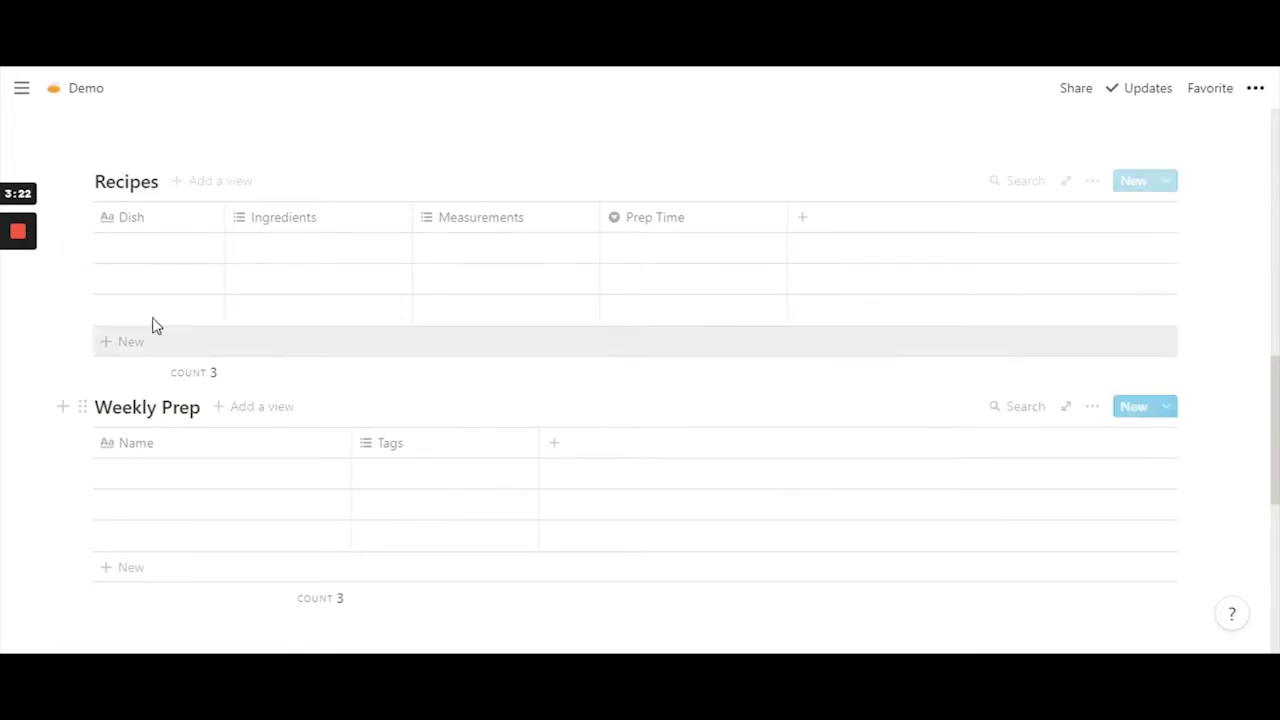
pyautogui.click(133, 262)
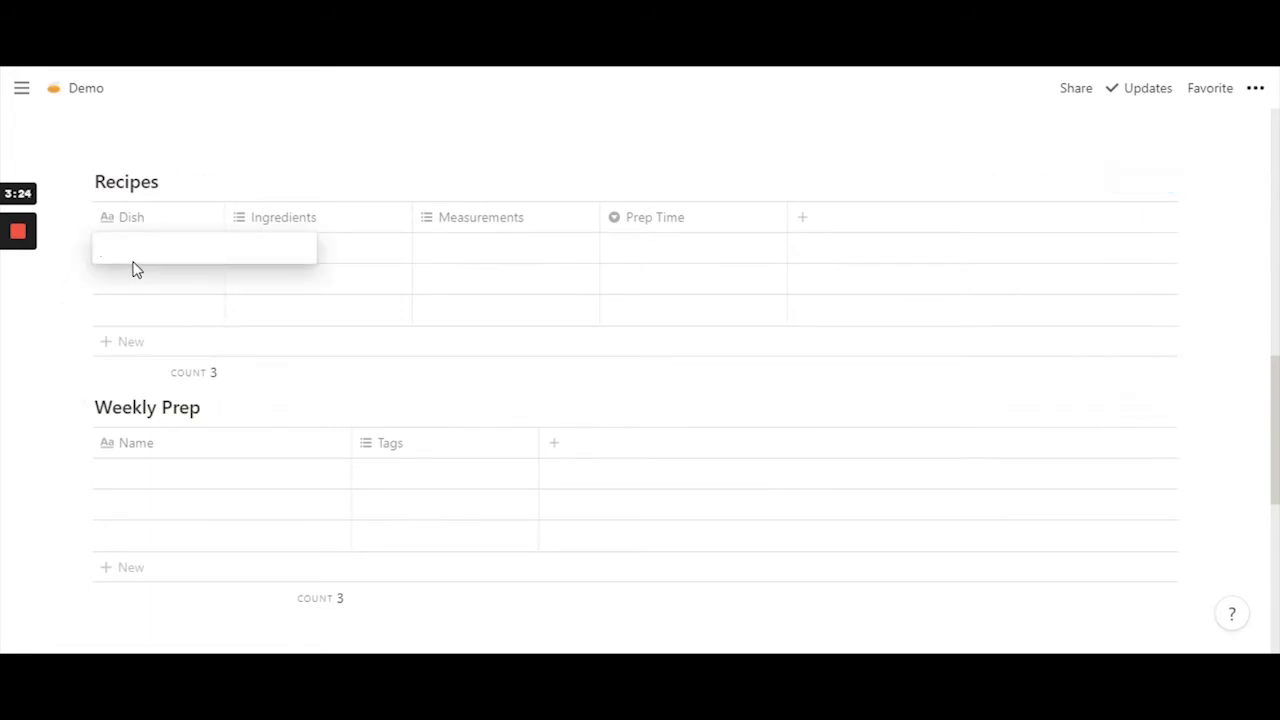
pyautogui.write('Toast')
pyautogui.press('Escape')
# Step: Create and assign the ingredients Bread, Egg and Milk for the Toast recipe
pyautogui.click(309, 249)
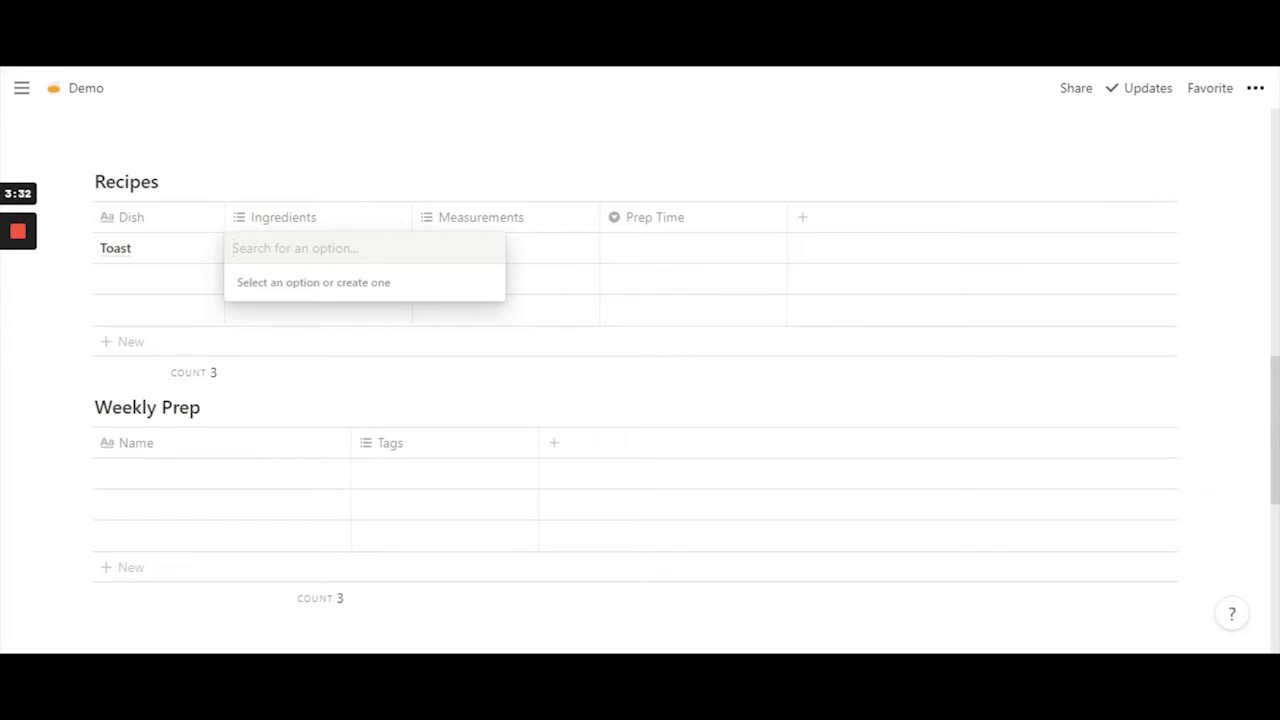
pyautogui.write('Bread')
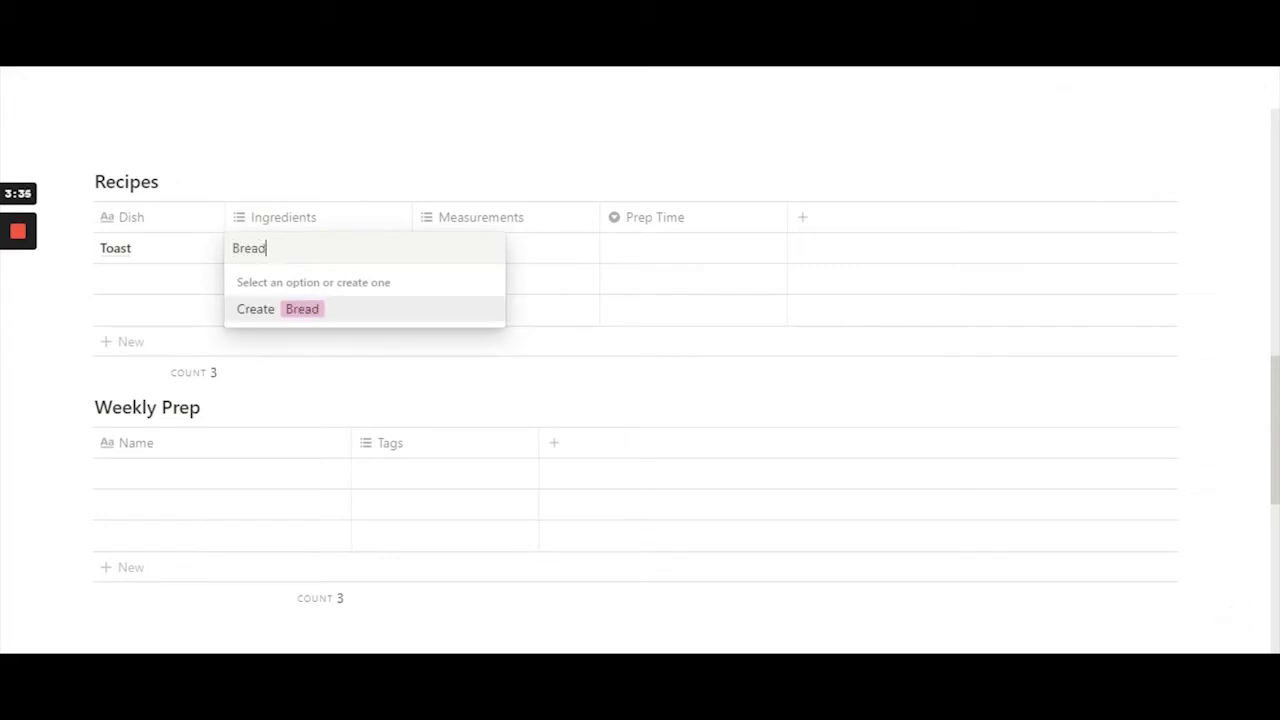
pyautogui.click(302, 310)
pyautogui.write('E')
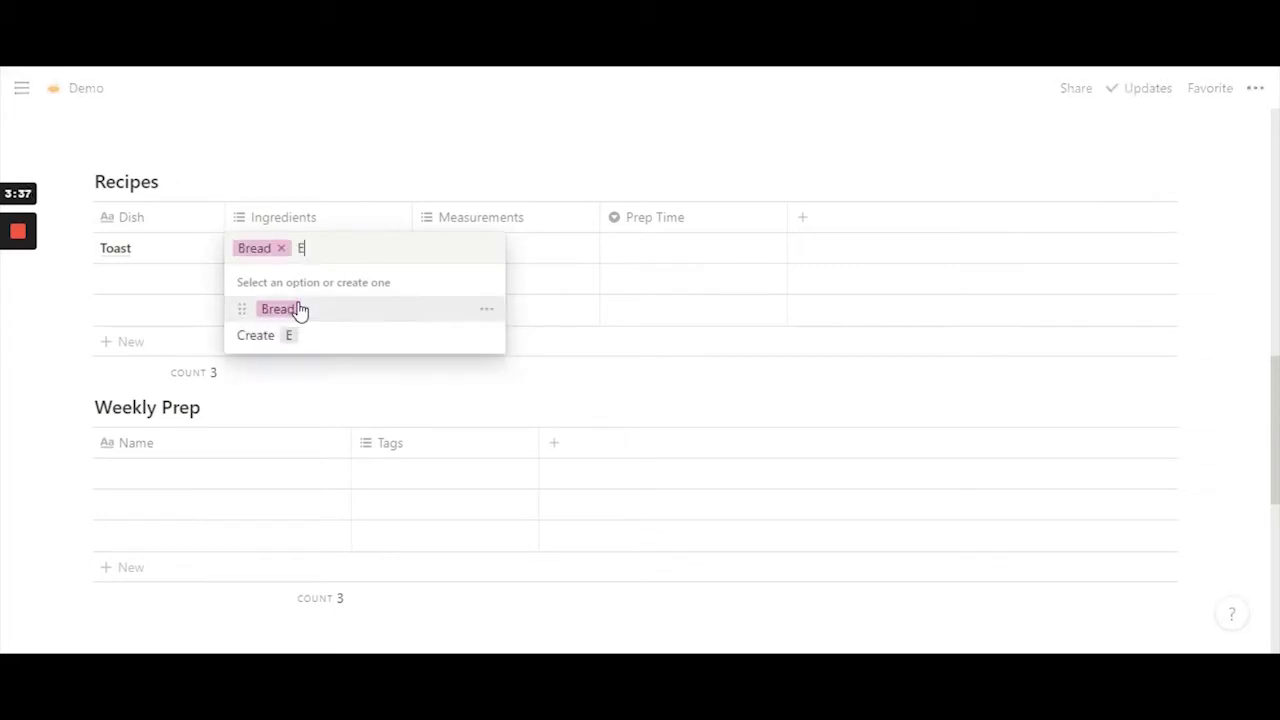
pyautogui.write('gg')
pyautogui.click(299, 309)
pyautogui.write('Mi')
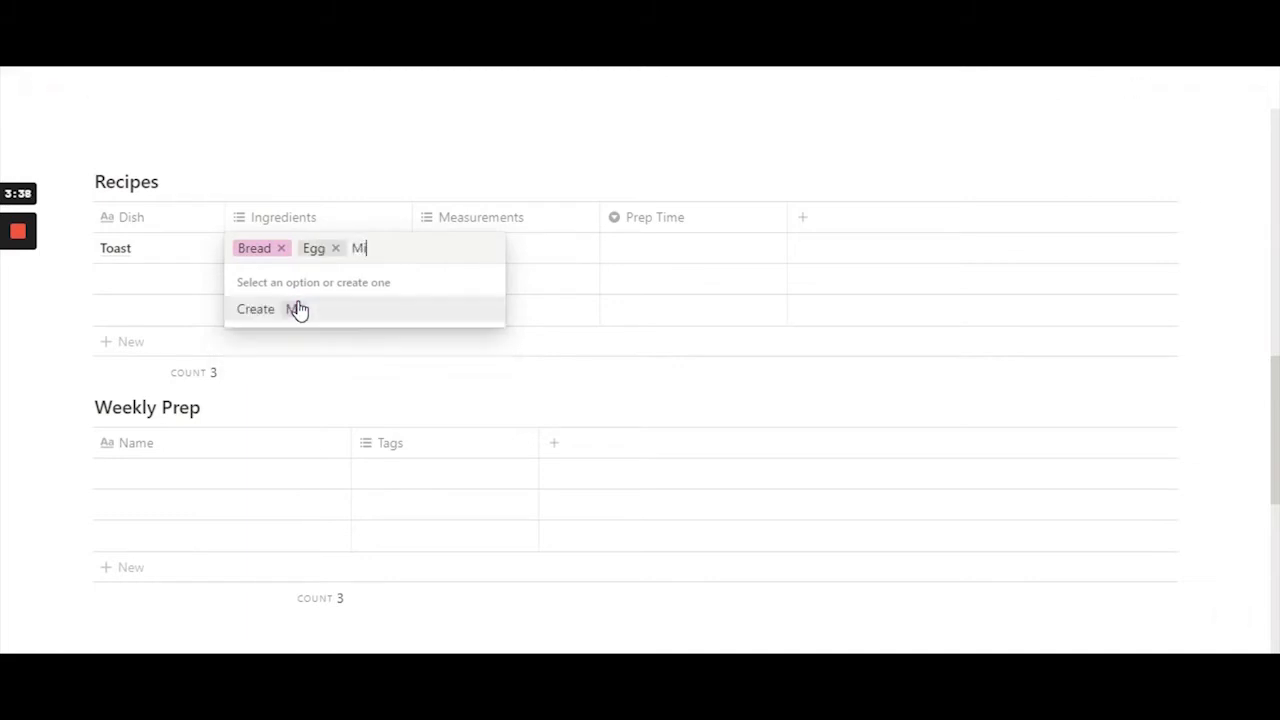
pyautogui.write('lk')
pyautogui.click(298, 310)
# Step: Add Sugar and Cinnamon as further ingredients of the Toast recipe
pyautogui.write('S')
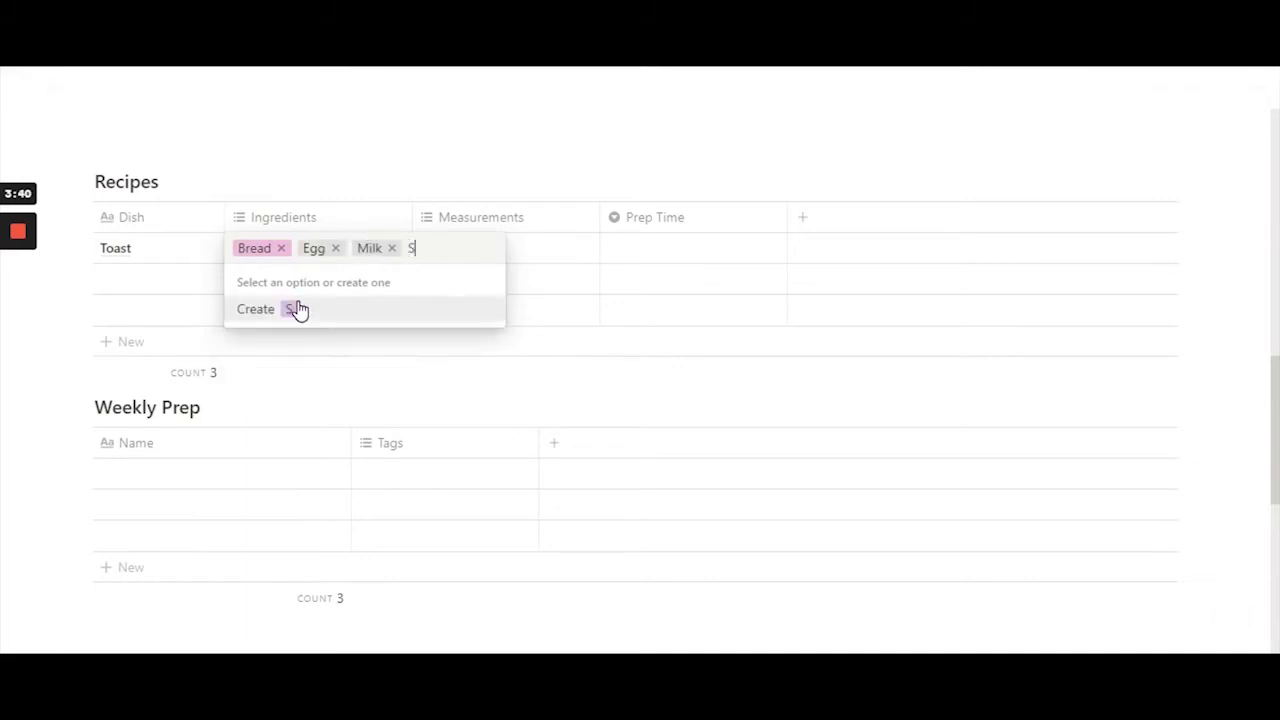
pyautogui.press('BackSpace')
pyautogui.write('Sua')
pyautogui.press('BackSpace')
pyautogui.write('gar')
pyautogui.click(299, 309)
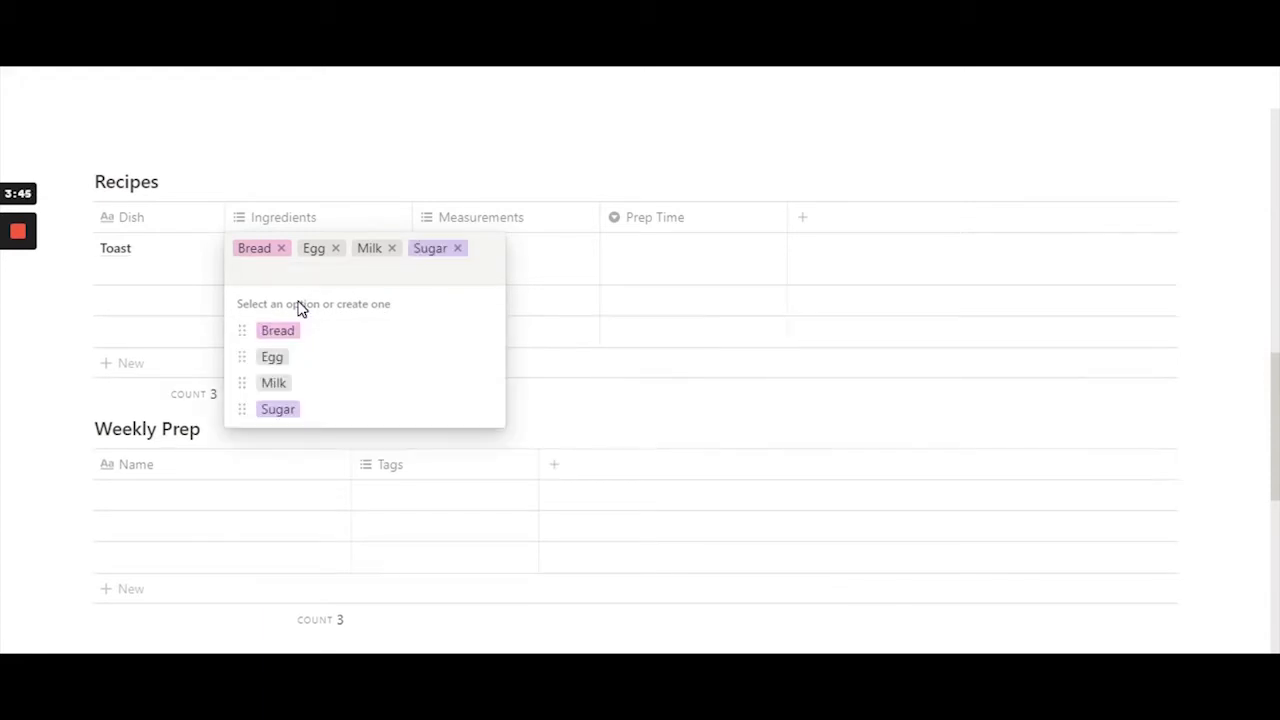
pyautogui.write('C')
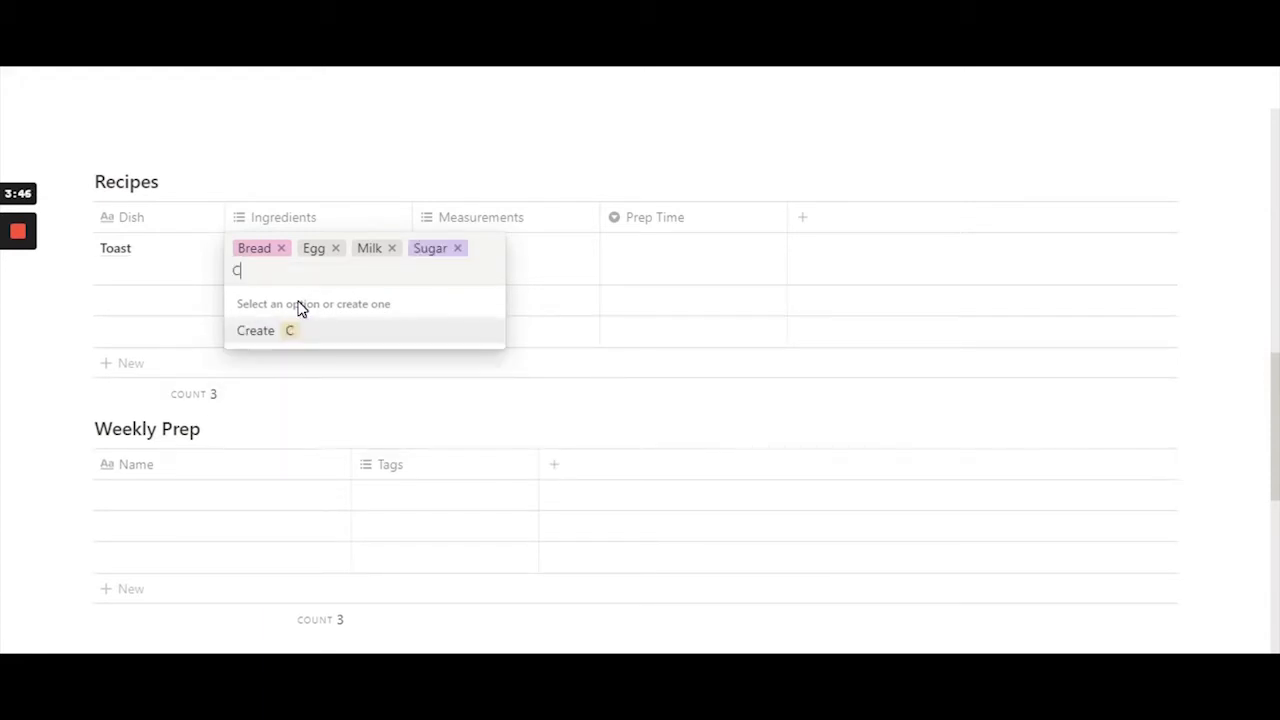
pyautogui.write('innamon')
pyautogui.press('Return')
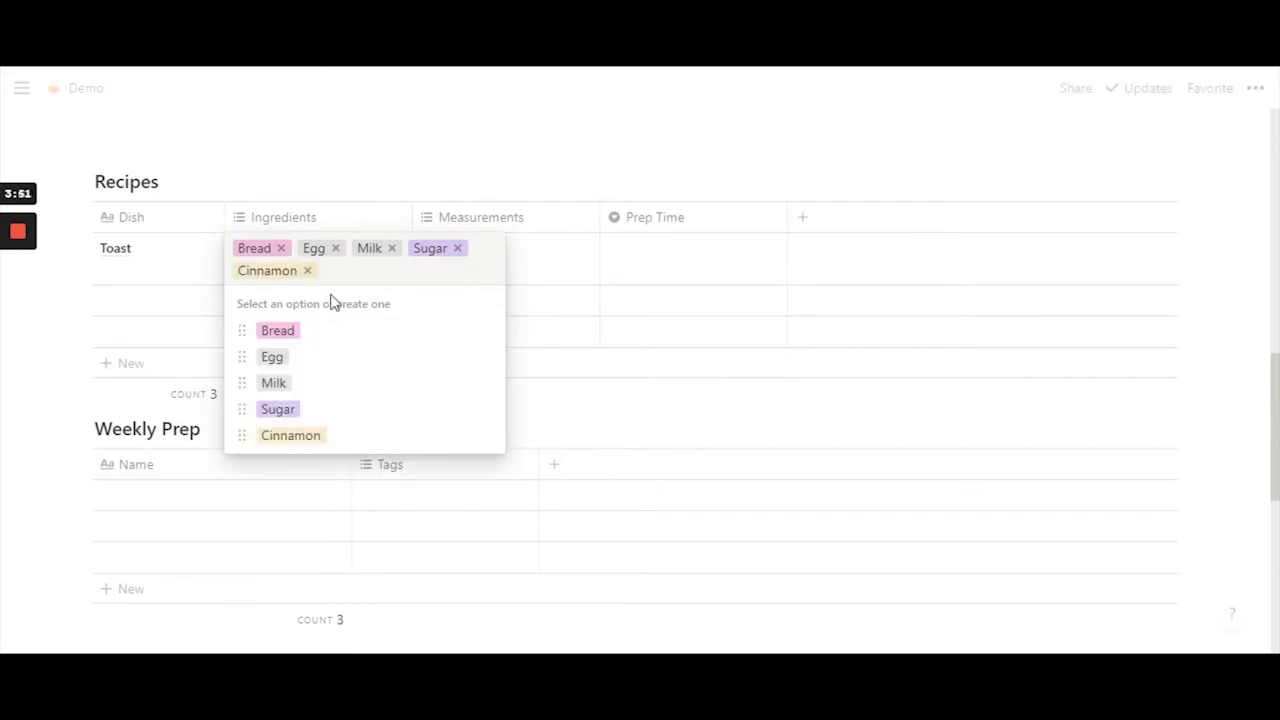
pyautogui.press('Escape')
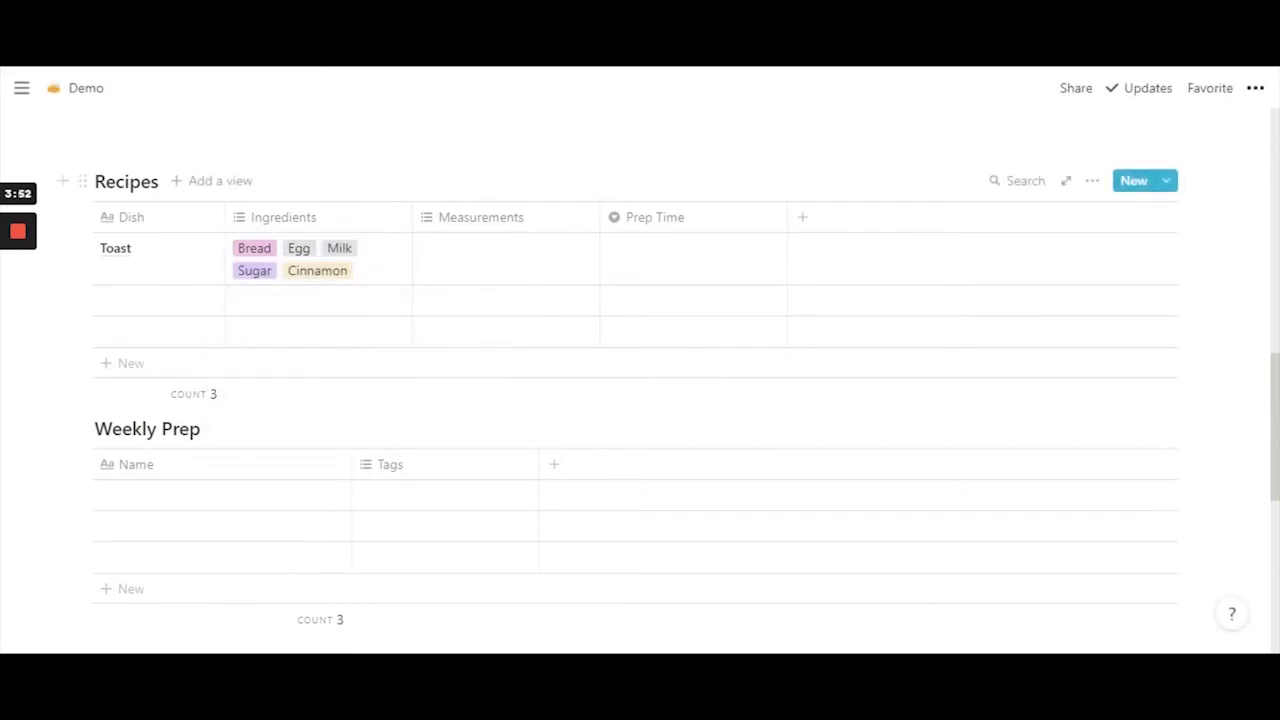
# Step: Create the measurements 1 Egg and 1 TSP Sugar for the Toast recipe
pyautogui.click(481, 260)
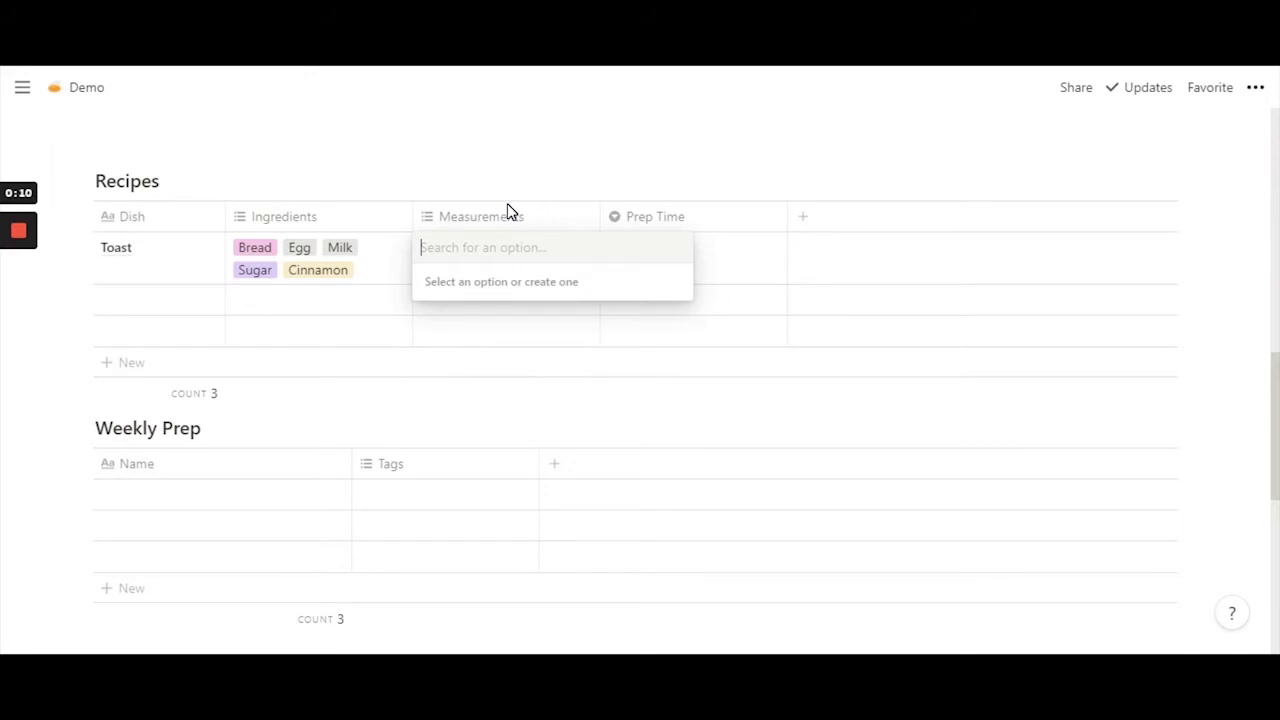
pyautogui.write('1 Eg')
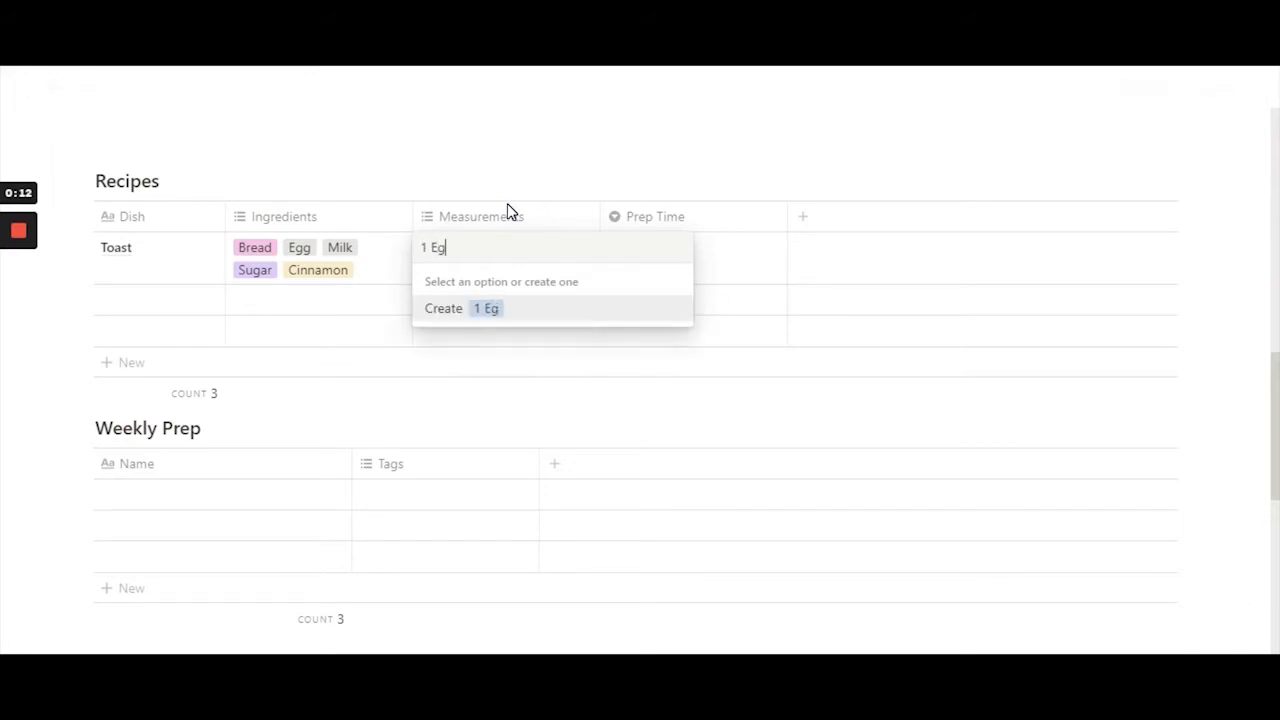
pyautogui.write('g')
pyautogui.press('Return')
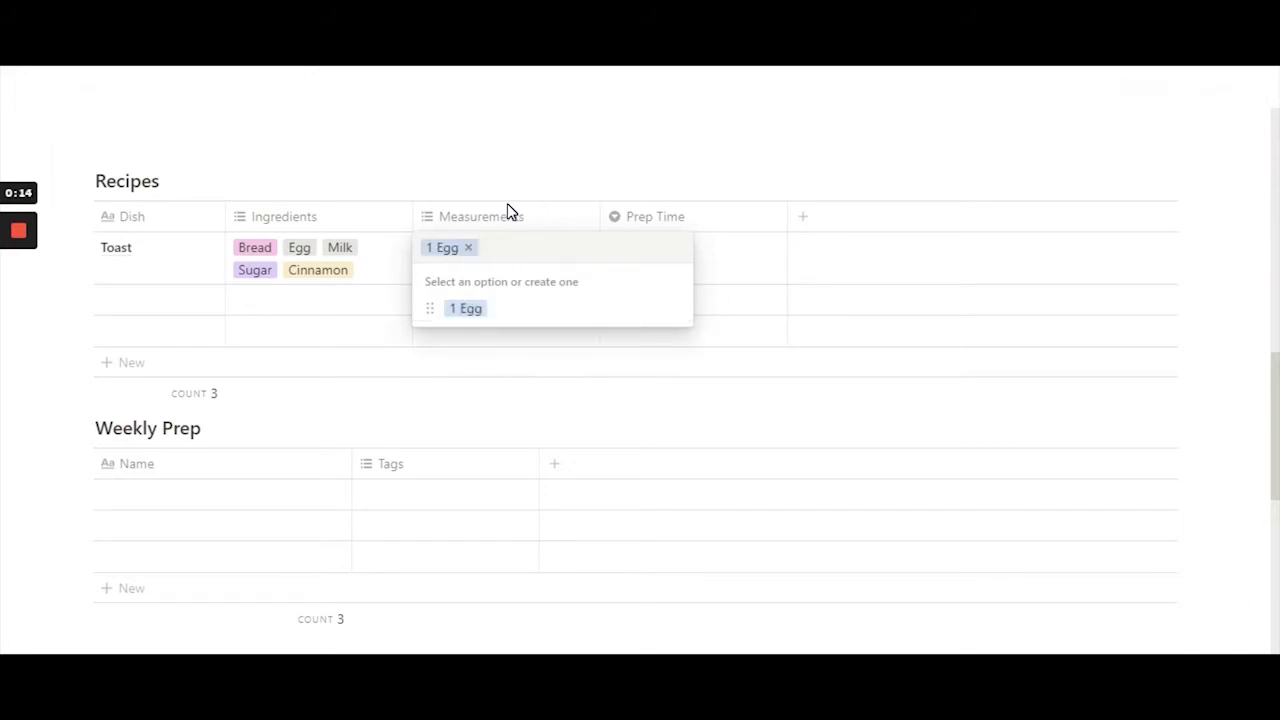
pyautogui.write('1 TS')
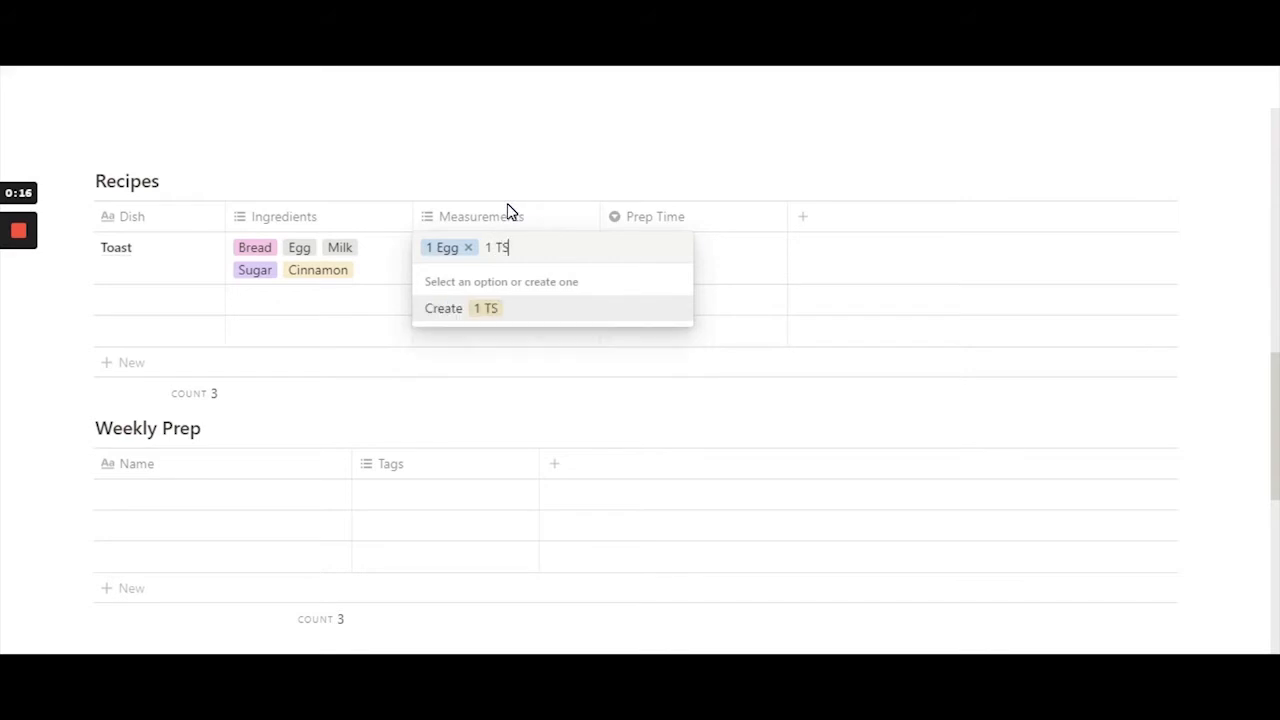
pyautogui.write('p')
pyautogui.press('BackSpace')
pyautogui.write('P Sugar')
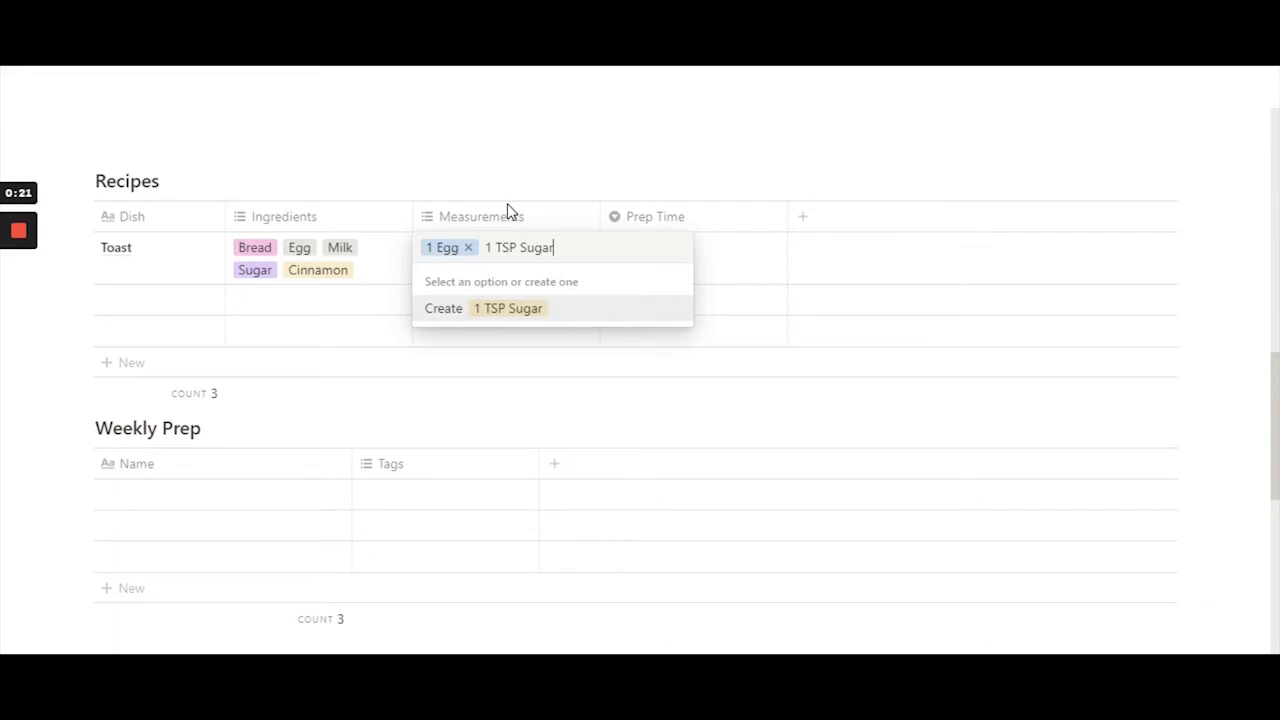
pyautogui.press('Return')
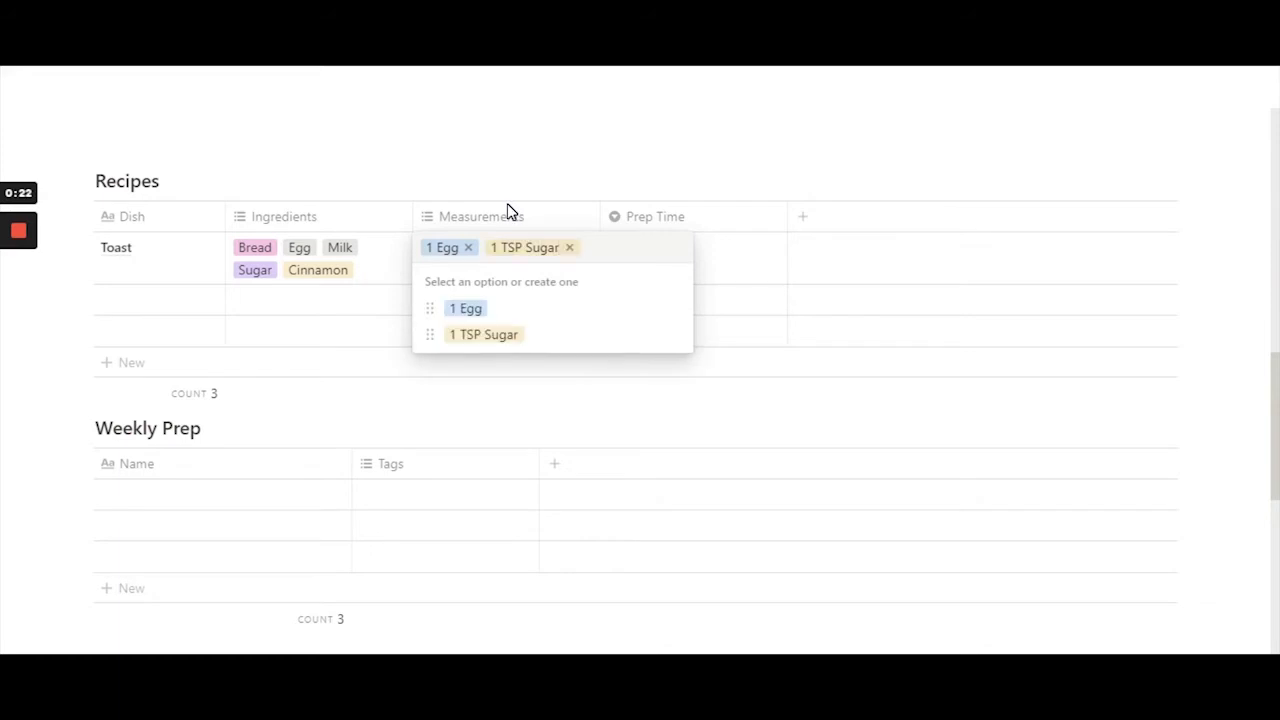
# Step: Add the measurement 0.5 TSP Cinnamon to Toast and set its Prep Time to 5 Mins
pyautogui.write('0.5 T')
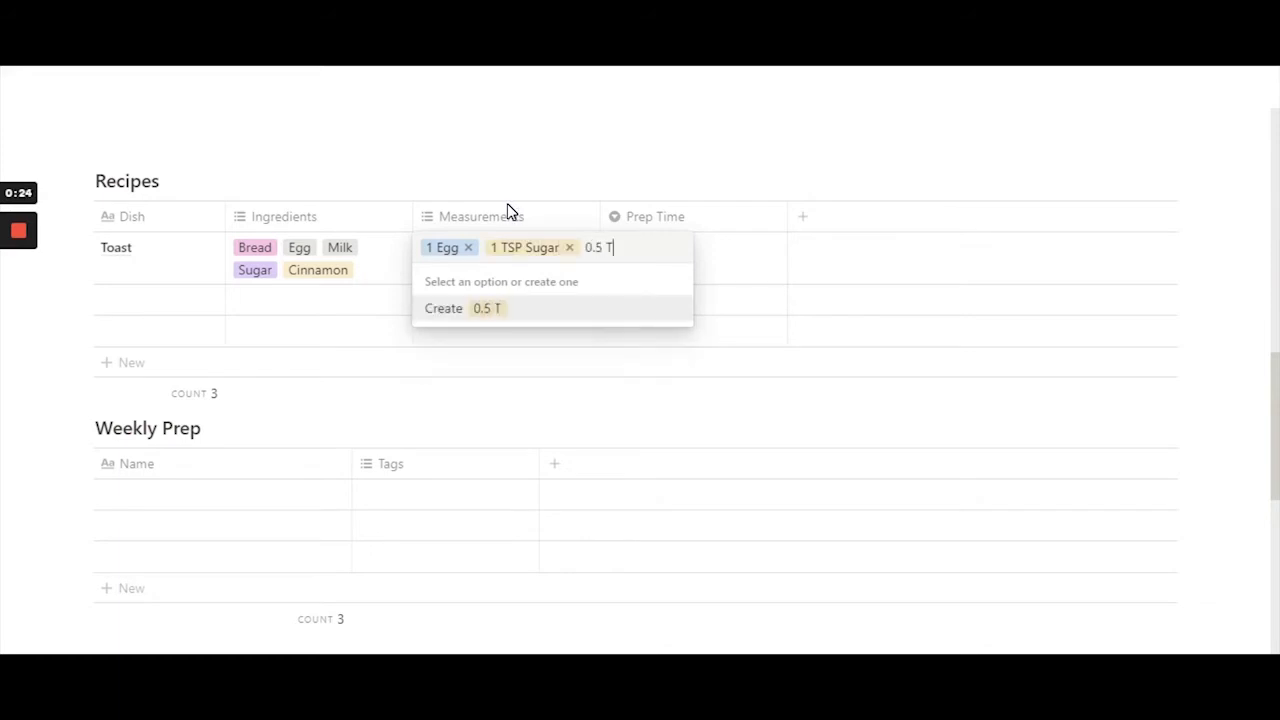
pyautogui.write('SP Cinn')
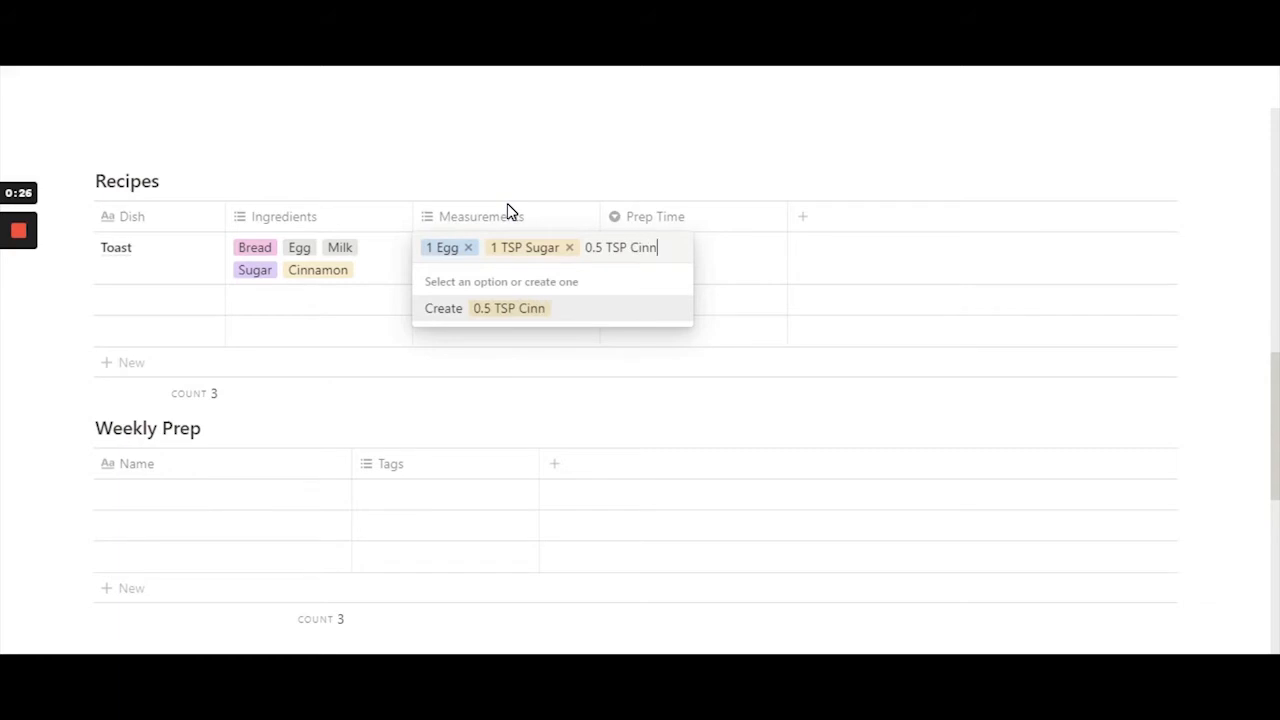
pyautogui.write('amo')
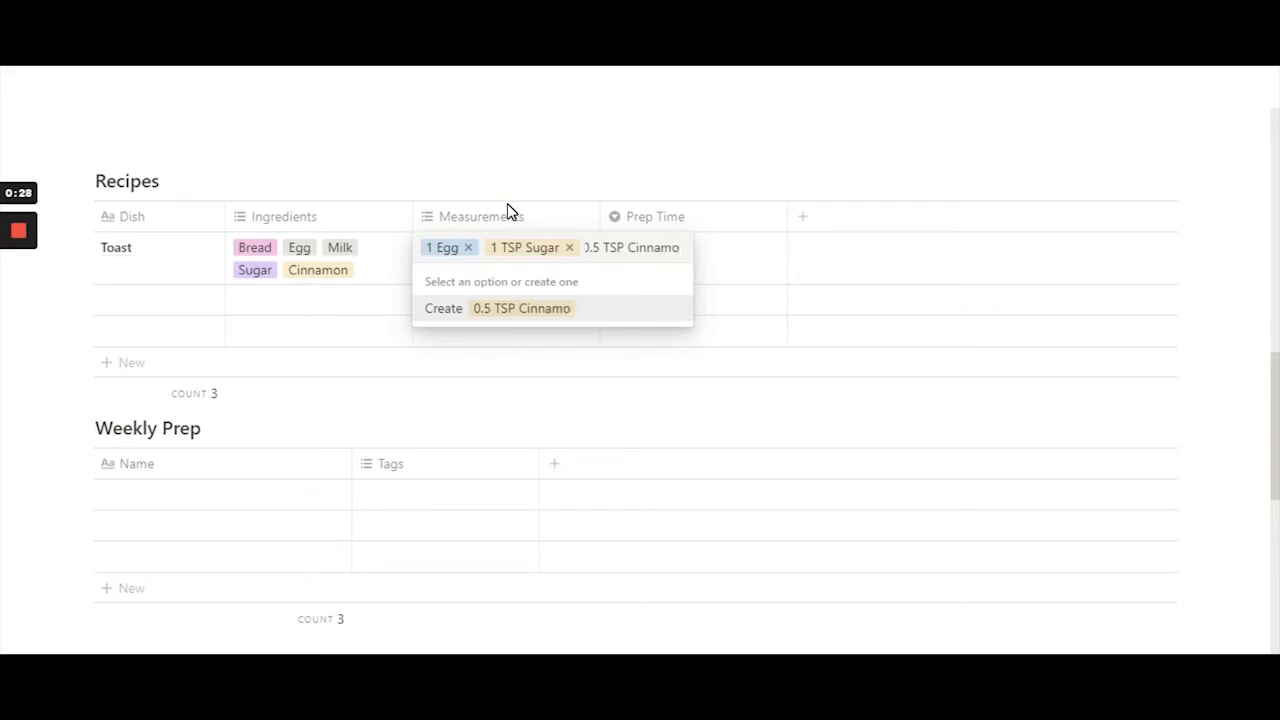
pyautogui.write('n')
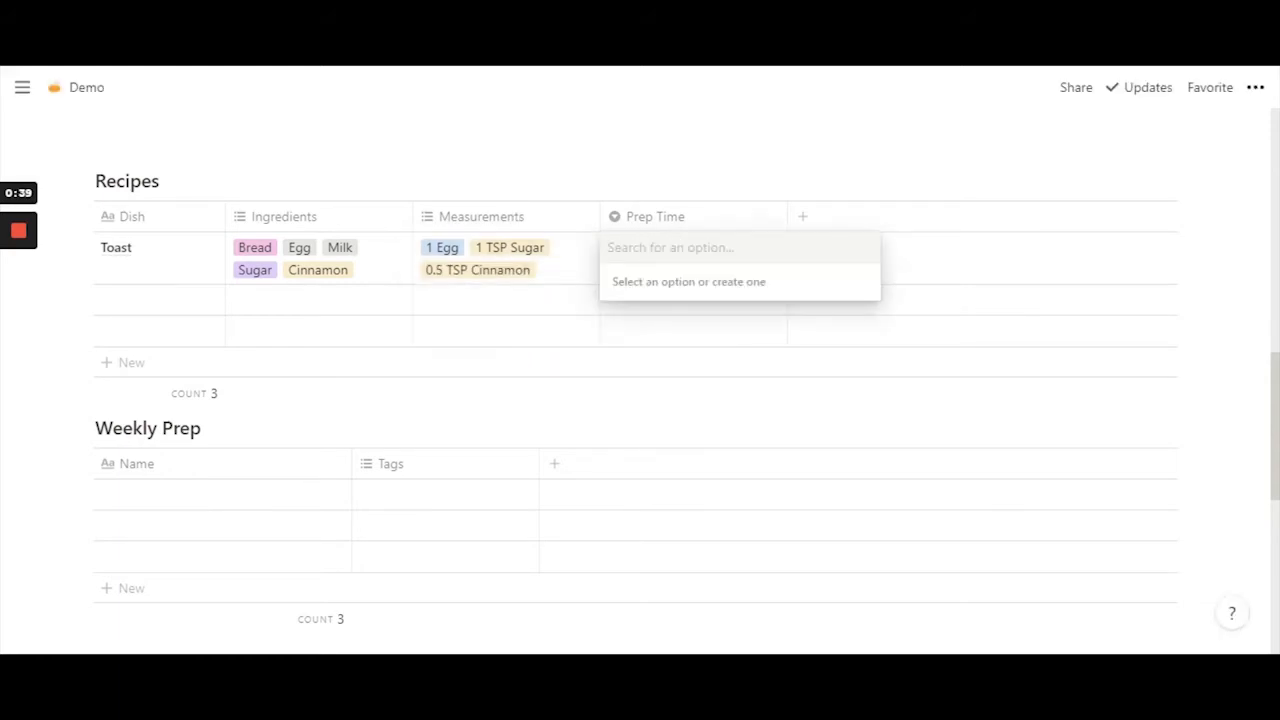
pyautogui.write('5 Mins')
pyautogui.press('Return')
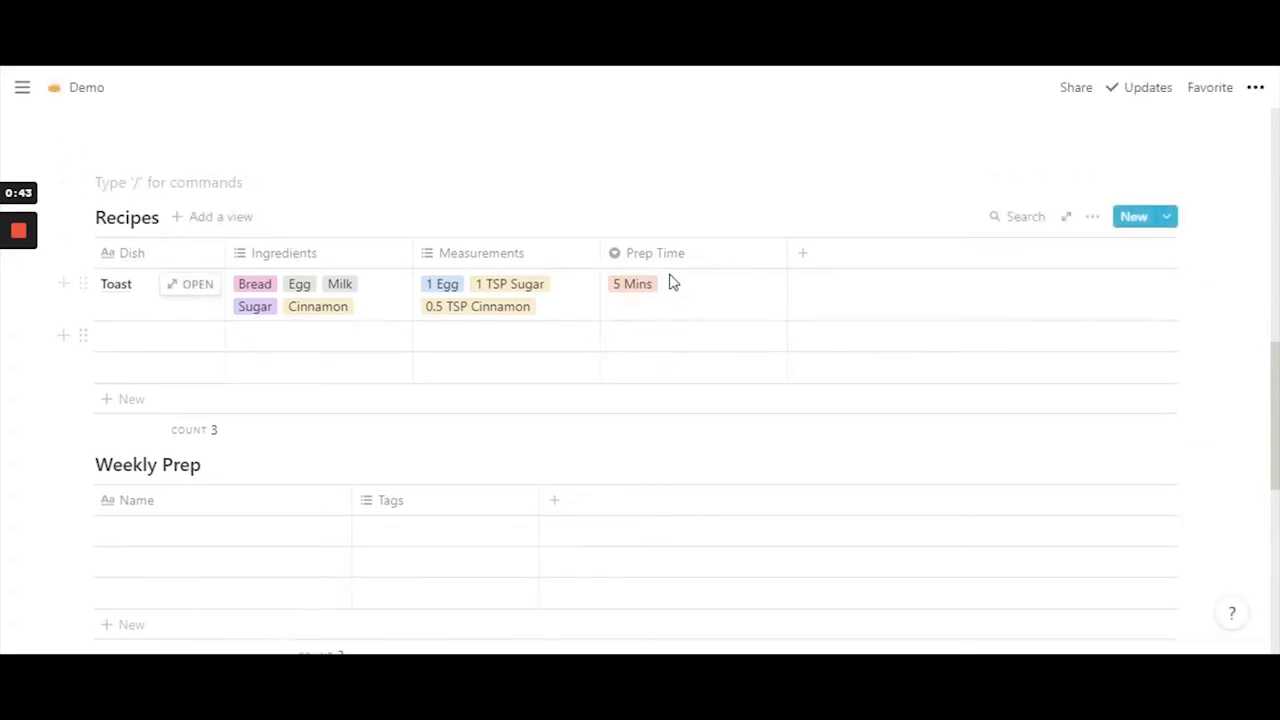
# Step: Enter Fired Rice as the second dish in the Recipes table
pyautogui.scroll(-1, 589, 280)
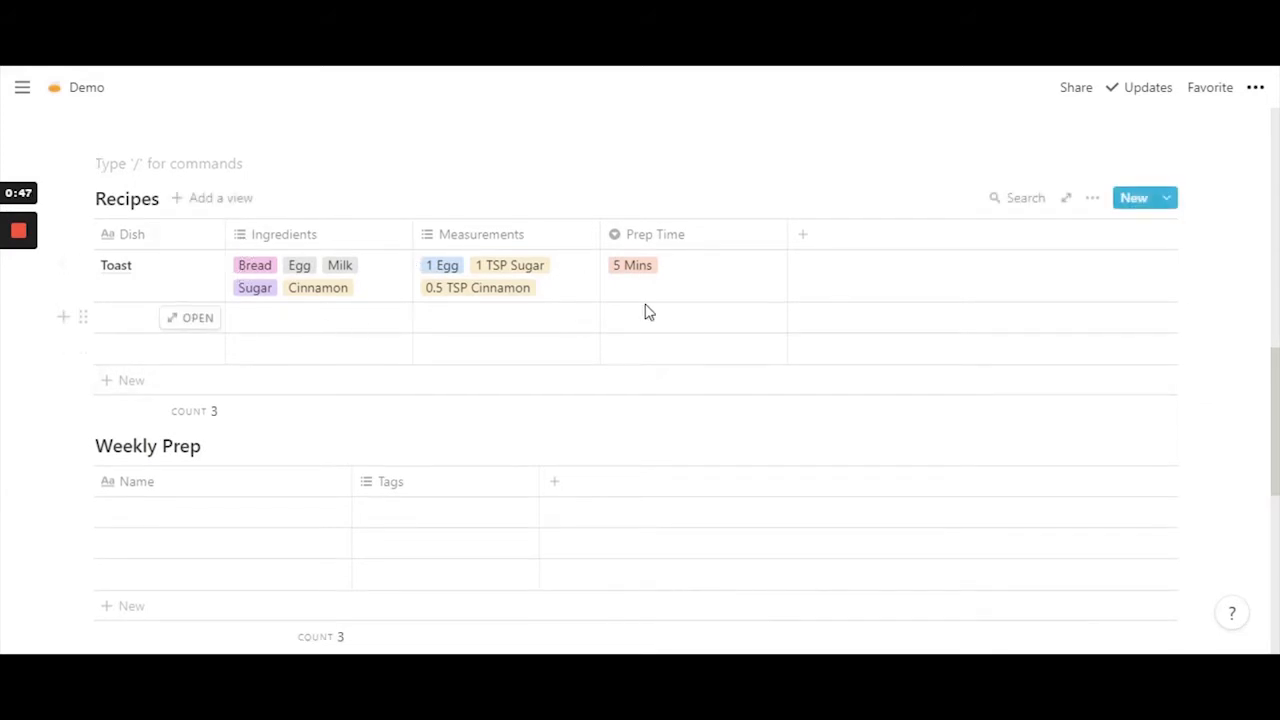
pyautogui.click(131, 325)
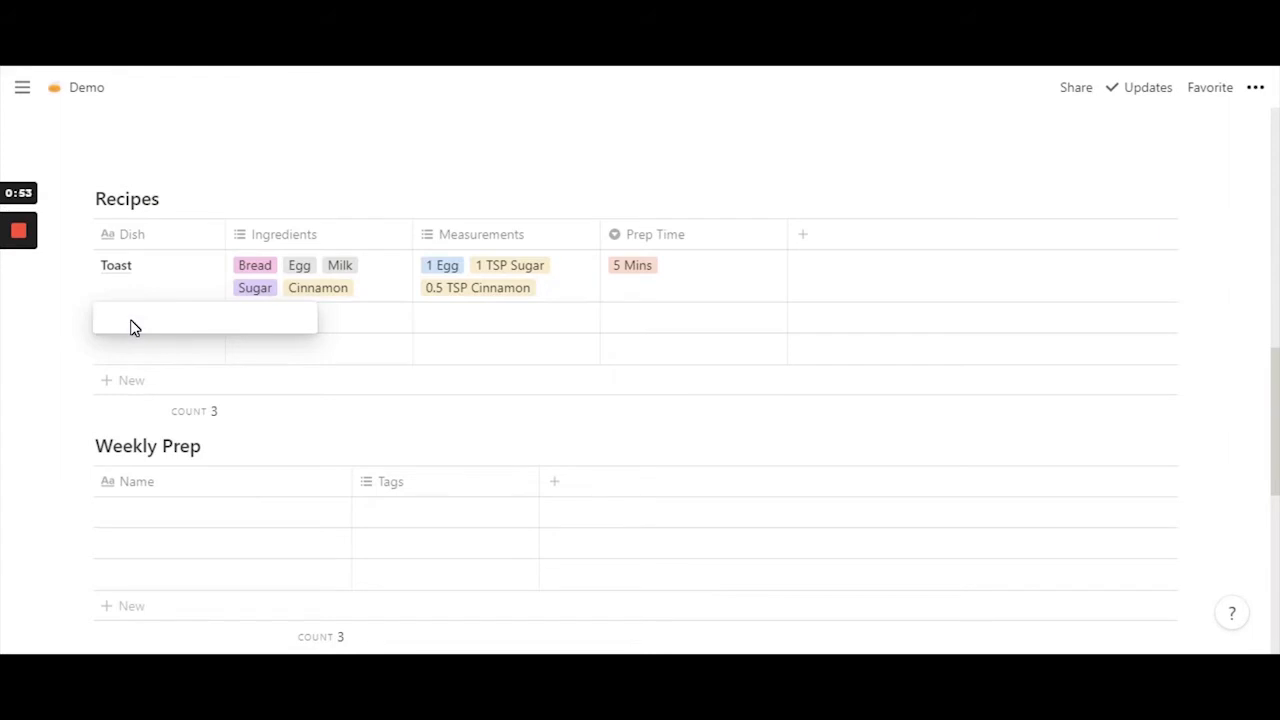
pyautogui.write('Fir')
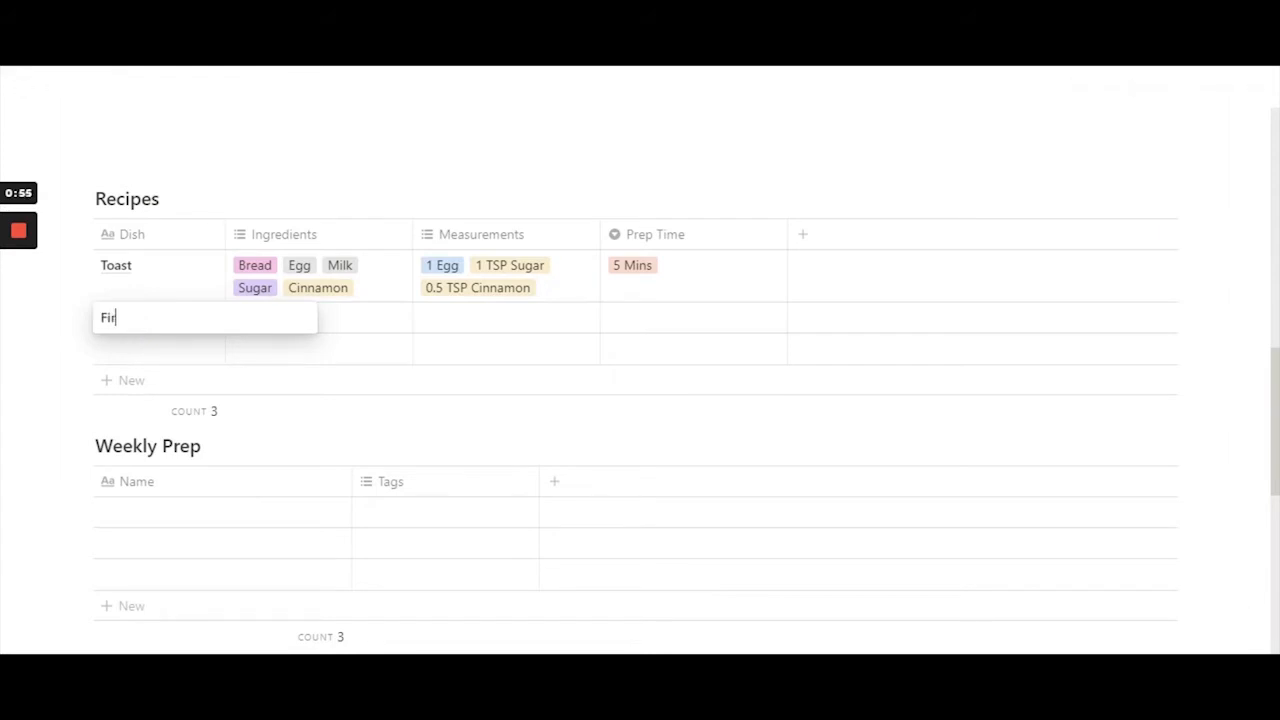
pyautogui.write('ed Rice')
pyautogui.press('Return')
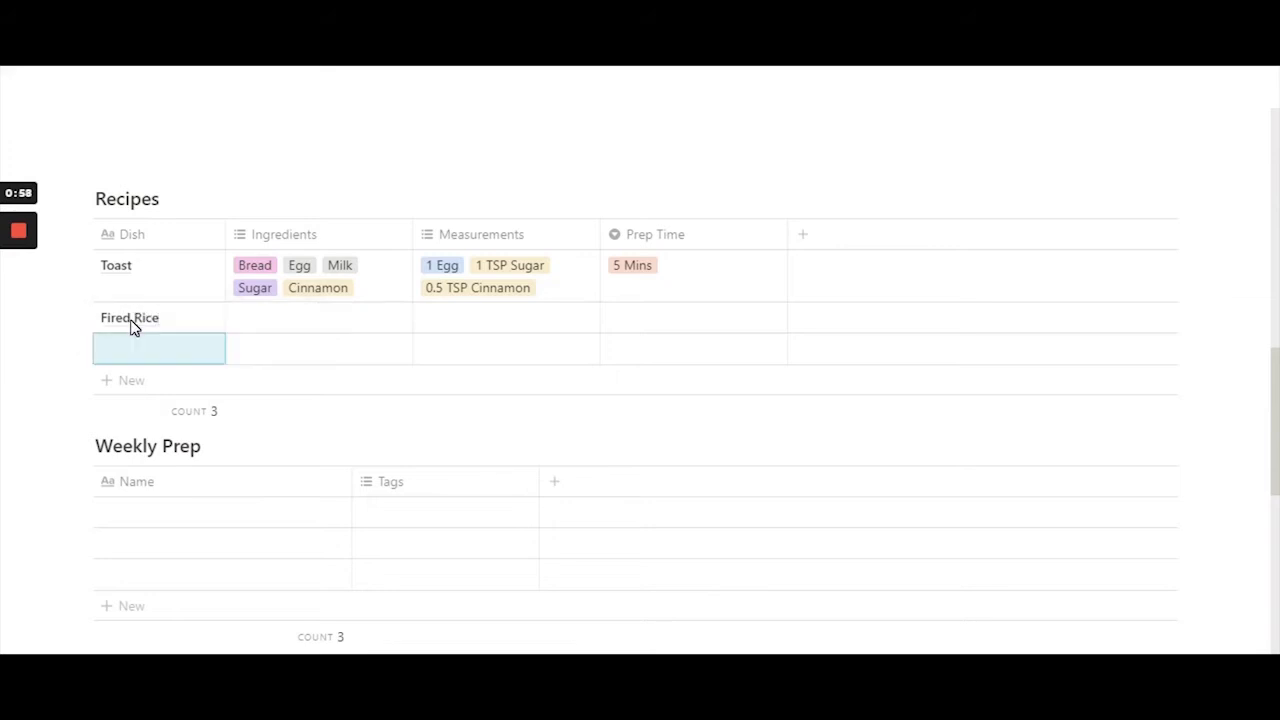
# Step: Assign the existing Egg ingredient to Fired Rice and create the new ingredients Rice and Salt for it
pyautogui.click(306, 317)
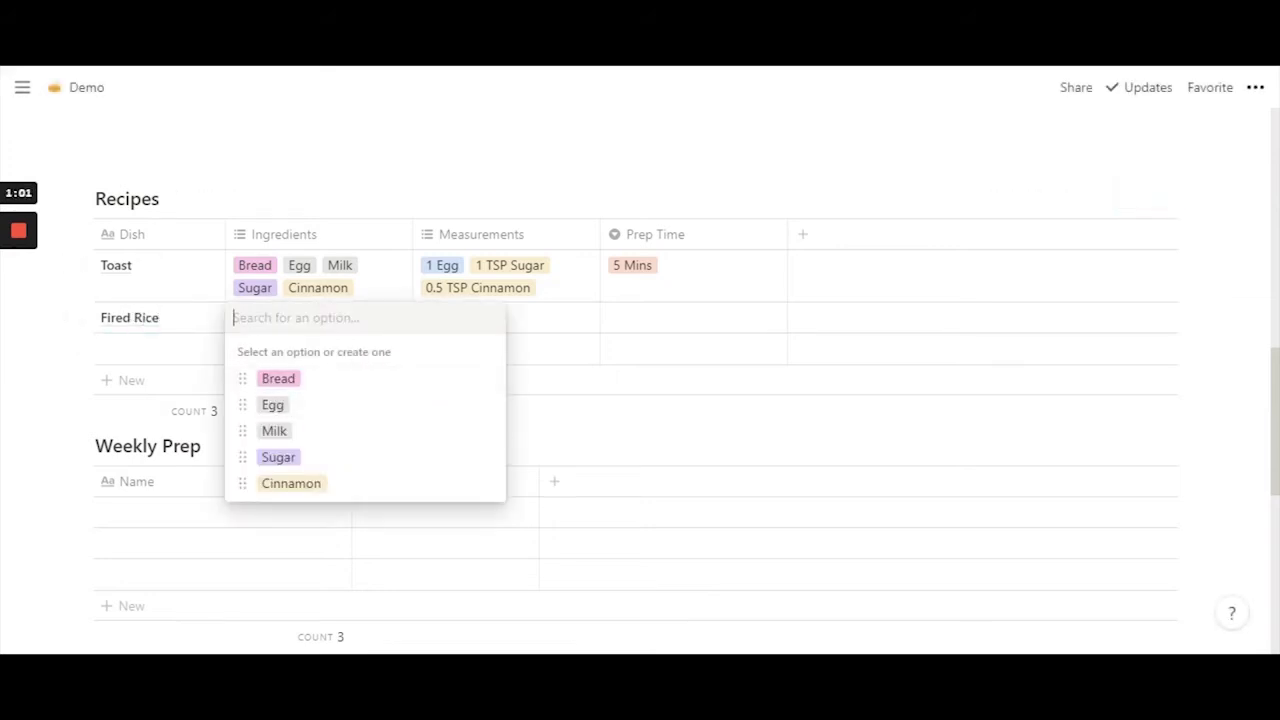
pyautogui.click(273, 405)
pyautogui.write('Rice')
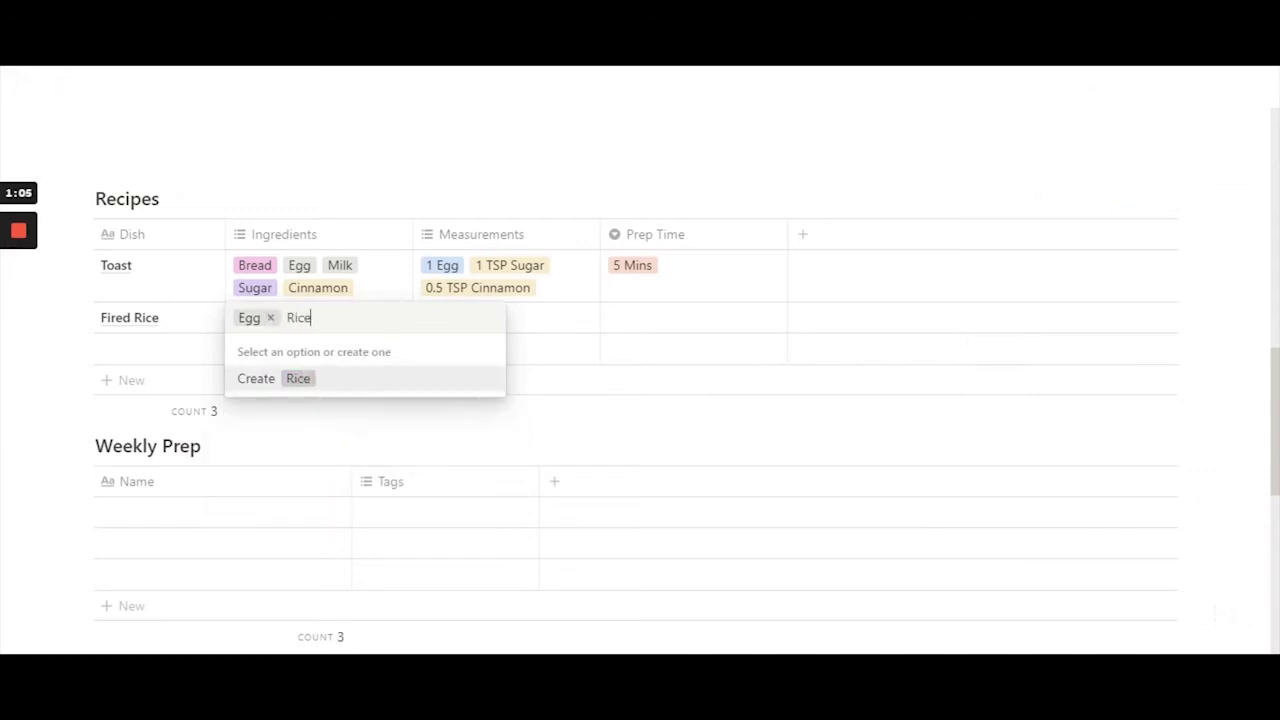
pyautogui.press('Return')
pyautogui.write('Salt')
pyautogui.press('Return')
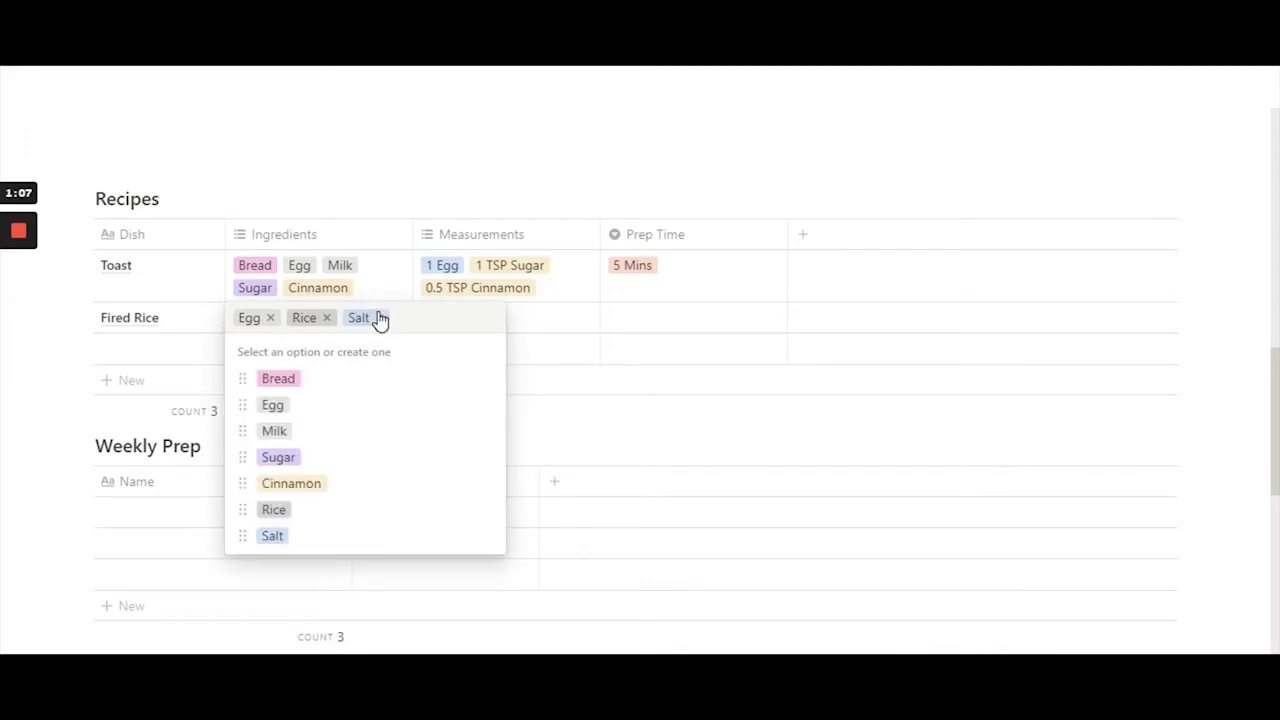
# Step: Add Vegetables, Soy Sauce and Vinegar to the ingredients of Fired Rice
pyautogui.write('Vege')
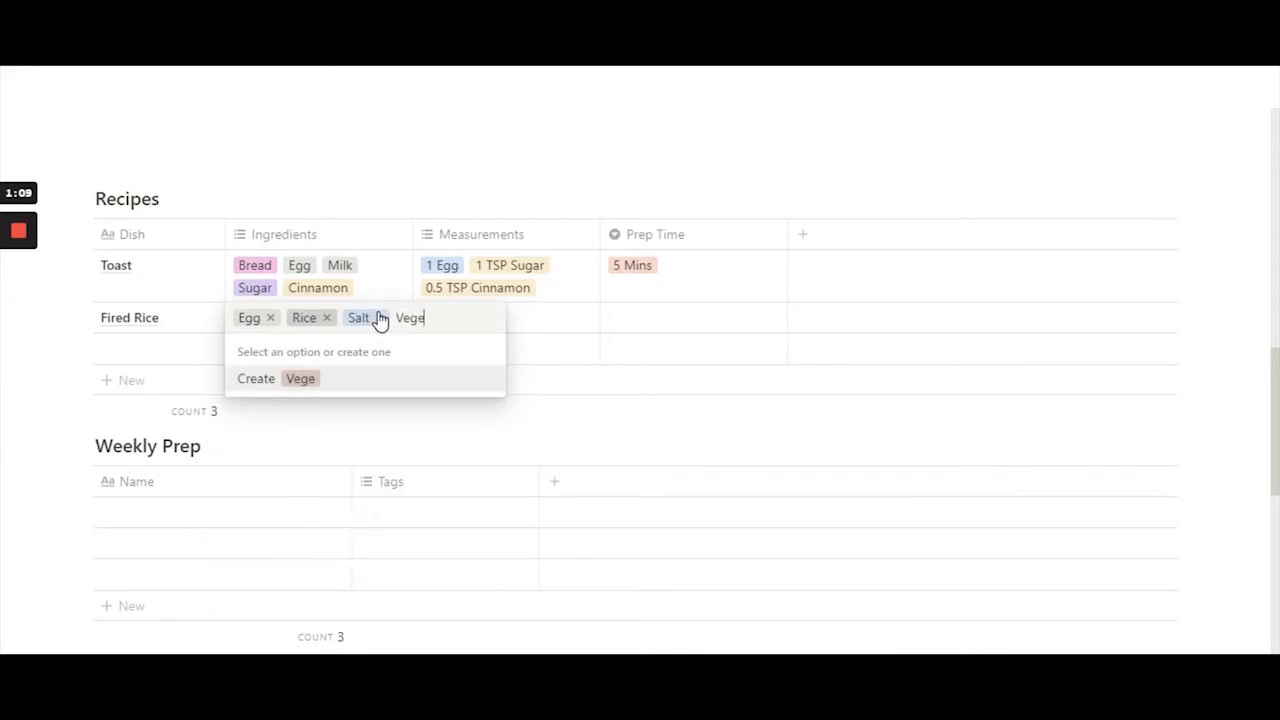
pyautogui.write('tables')
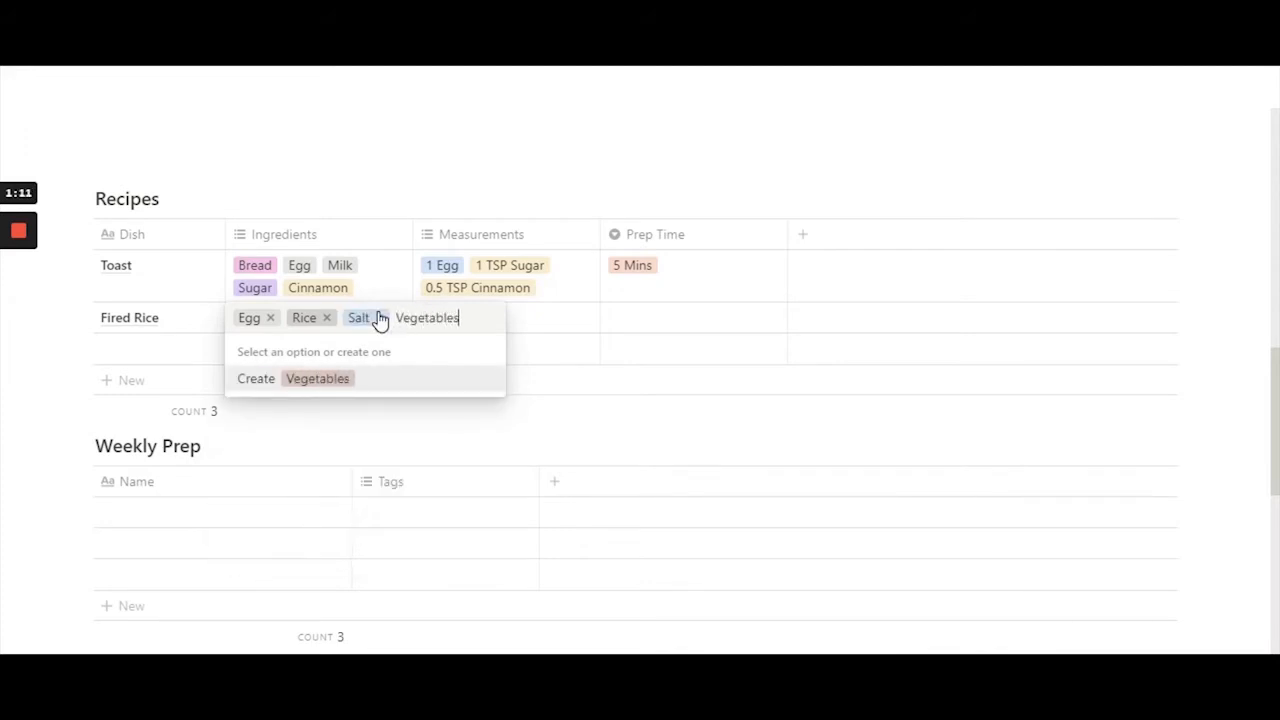
pyautogui.press('Return')
pyautogui.write('Soy S')
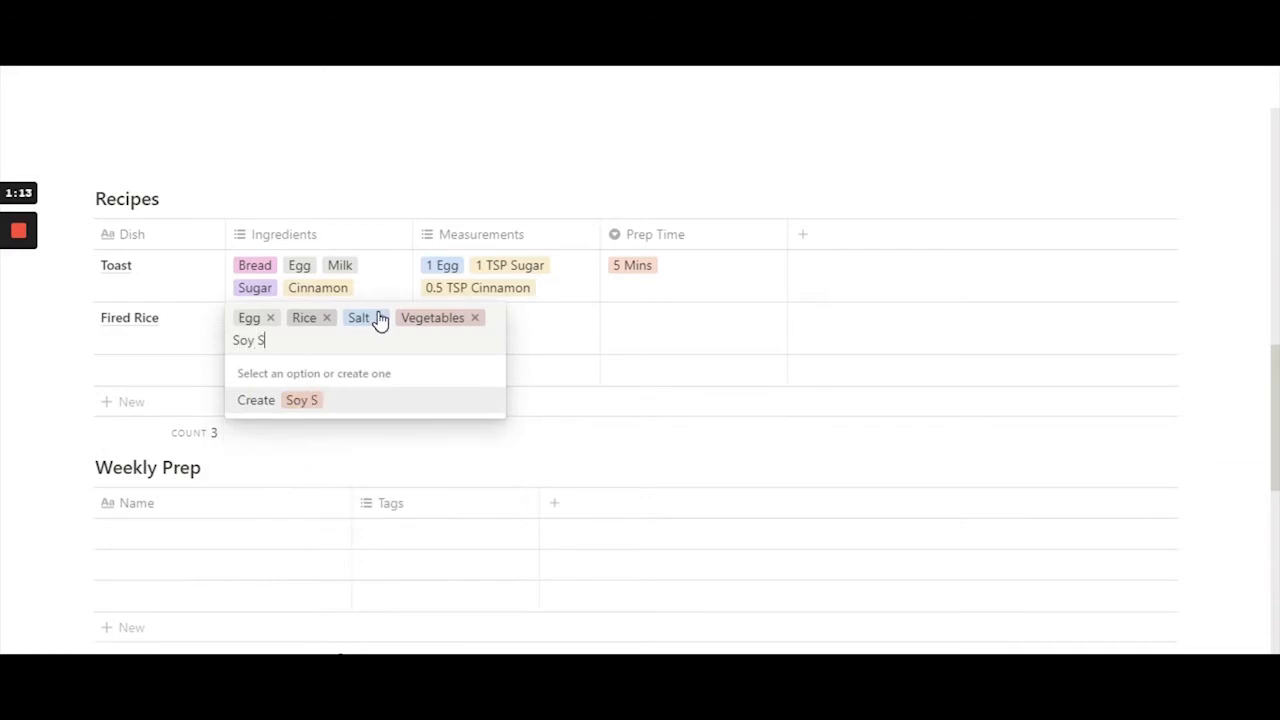
pyautogui.write('auce')
pyautogui.press('Return')
pyautogui.write('Vinegar')
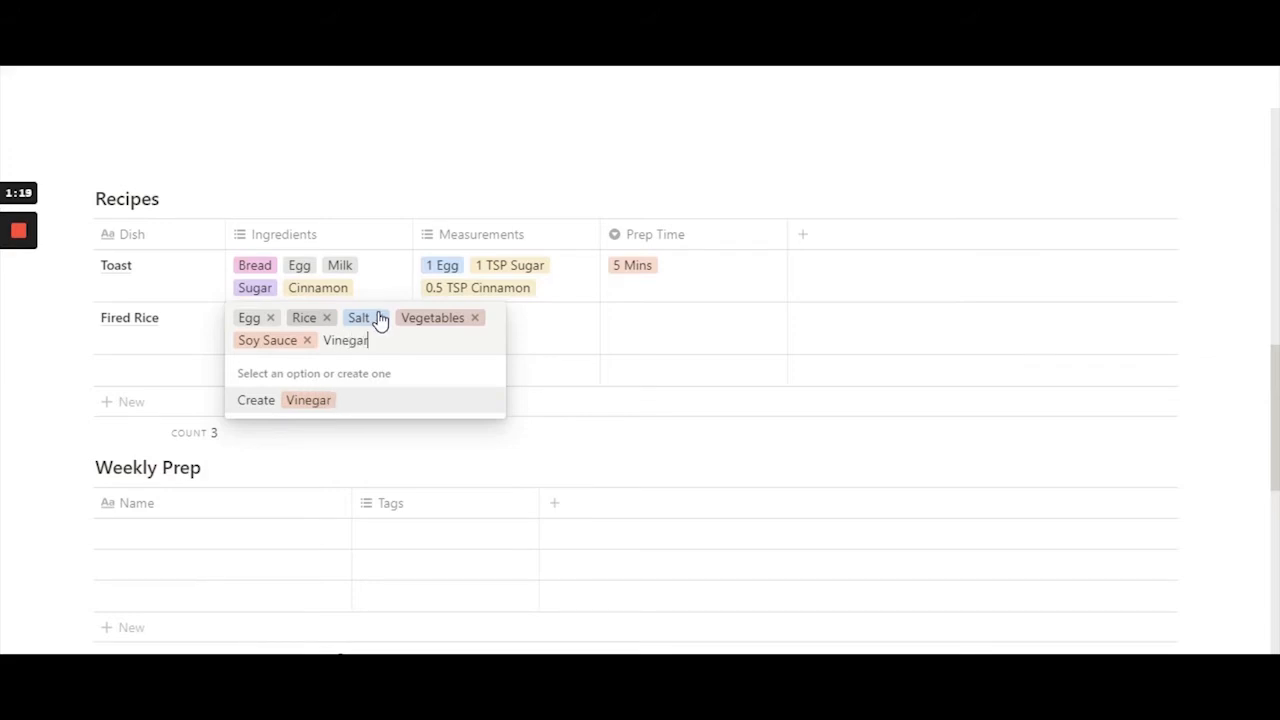
pyautogui.press('Return')
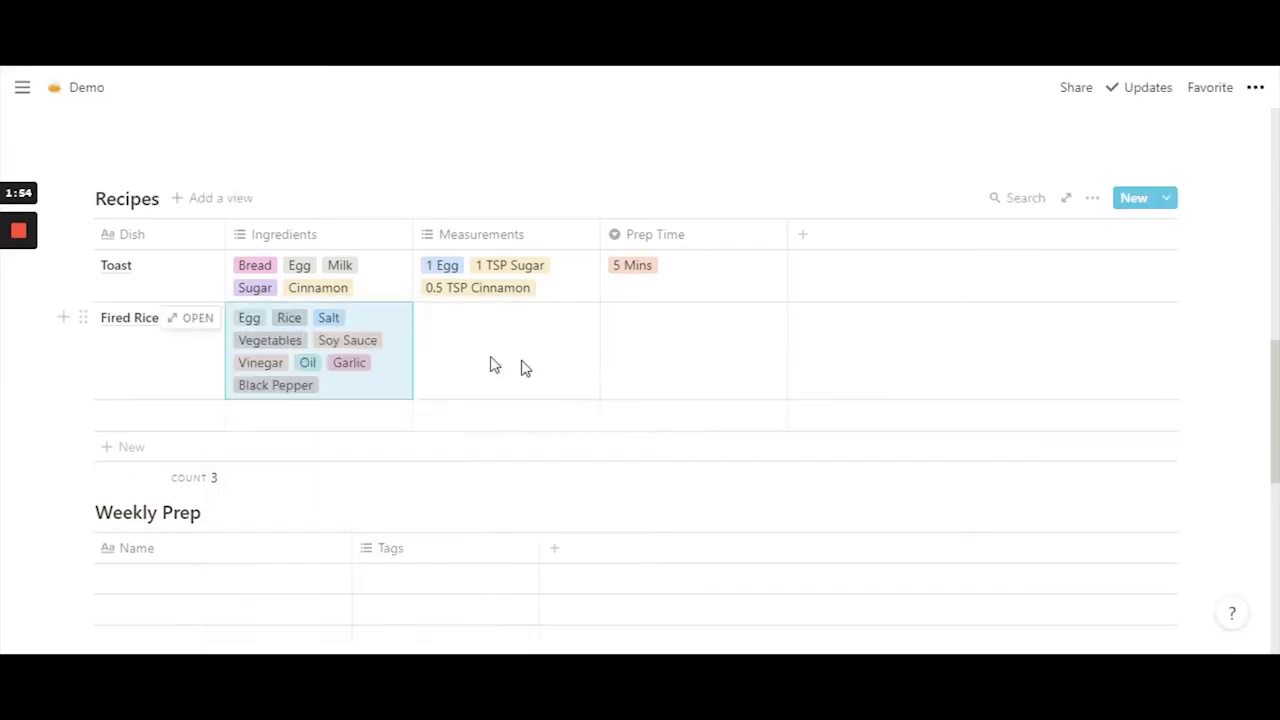
# Step: Assign the existing 1 Egg measurement to Fired Rice and create the new measurement 0.5 Cup Rice for it
pyautogui.click(491, 357)
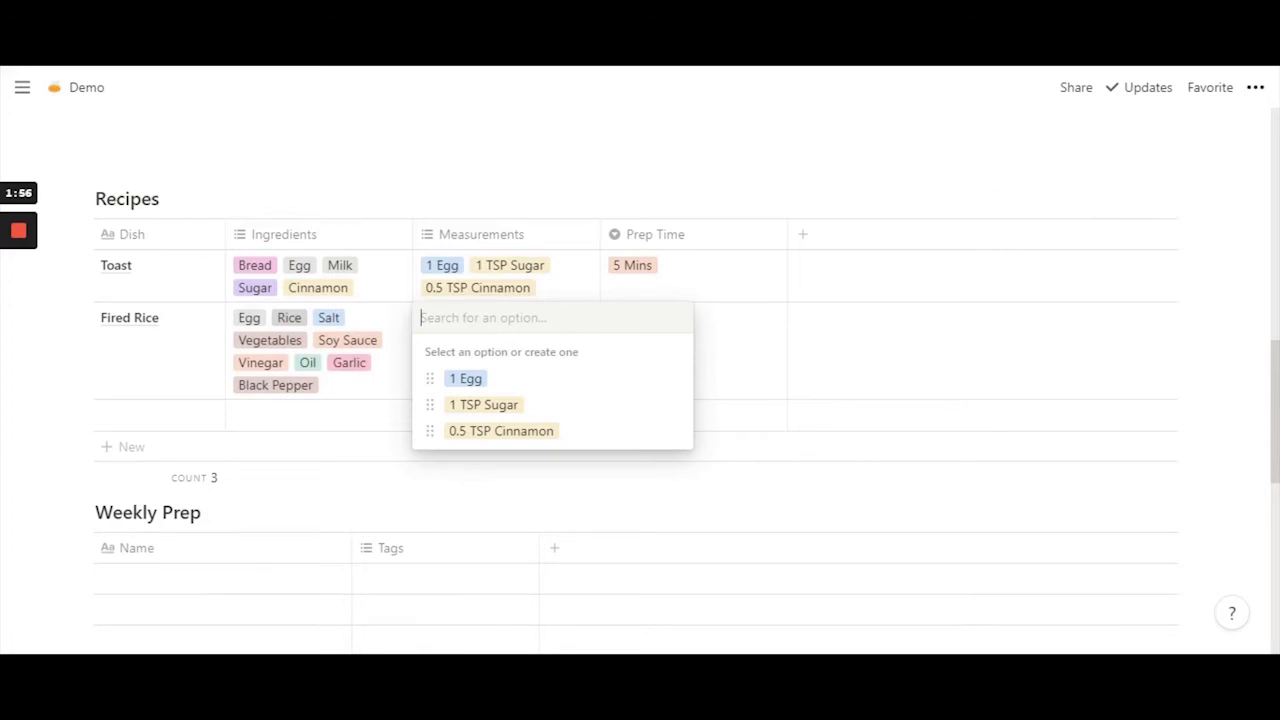
pyautogui.click(468, 380)
pyautogui.write('0')
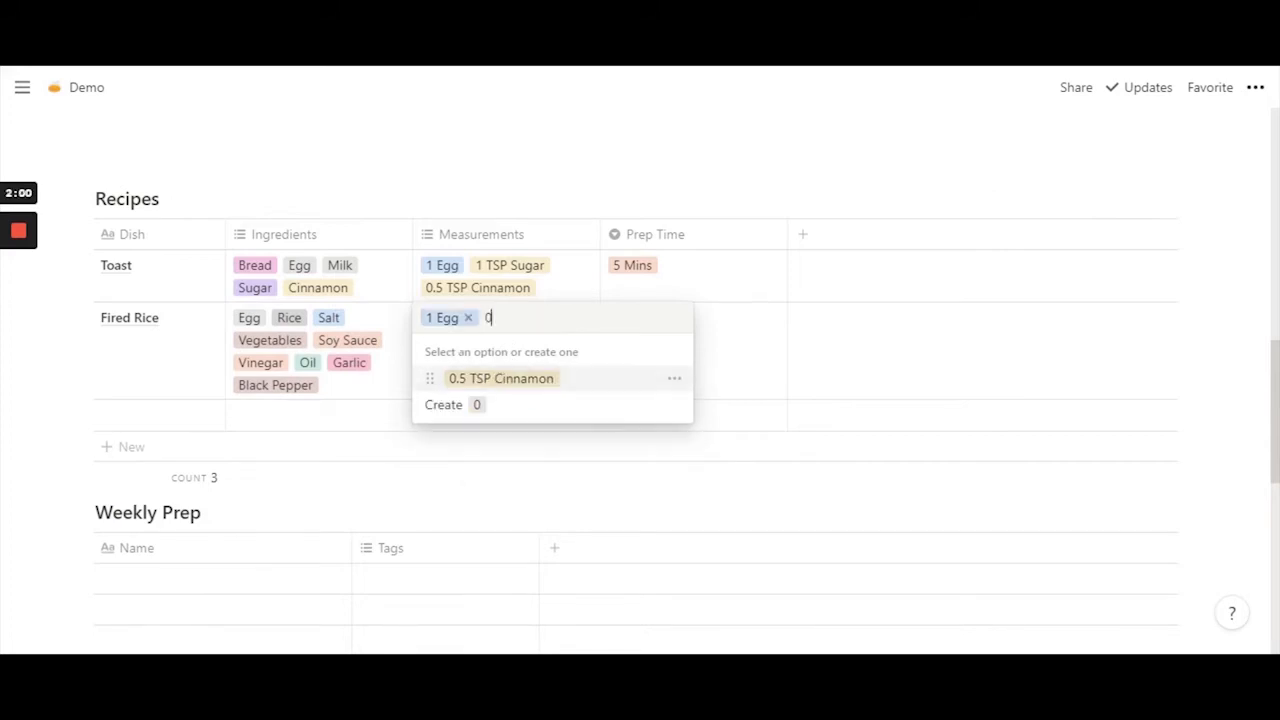
pyautogui.write('.5 Cup R')
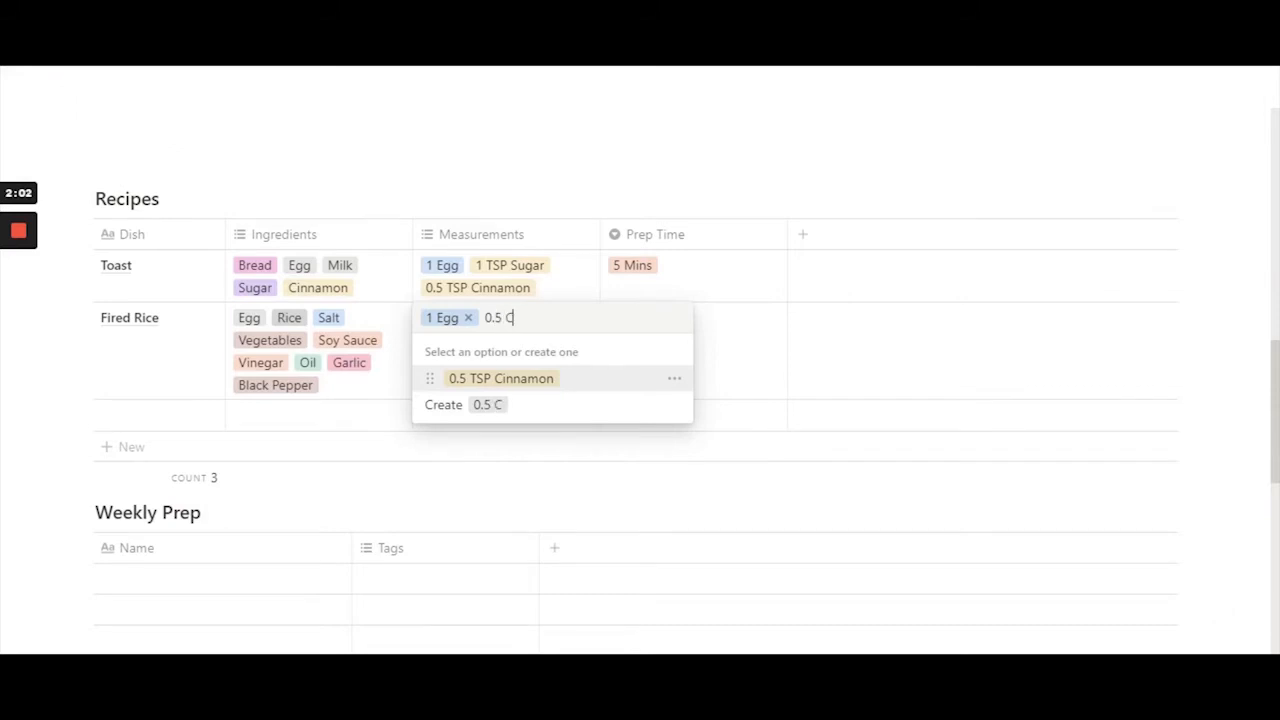
pyautogui.write('ice')
pyautogui.press('Return')
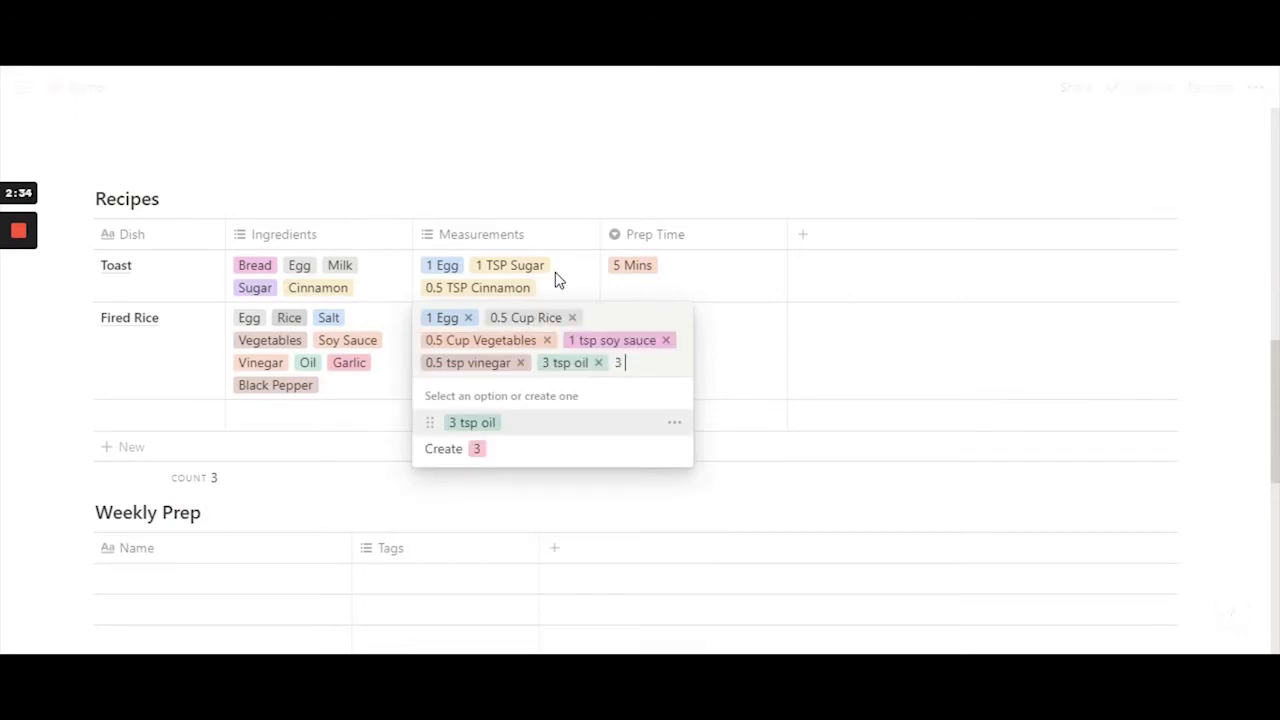
# Step: Add the measurement 3 cloves of garlic to Fired Rice
pyautogui.write('clo')
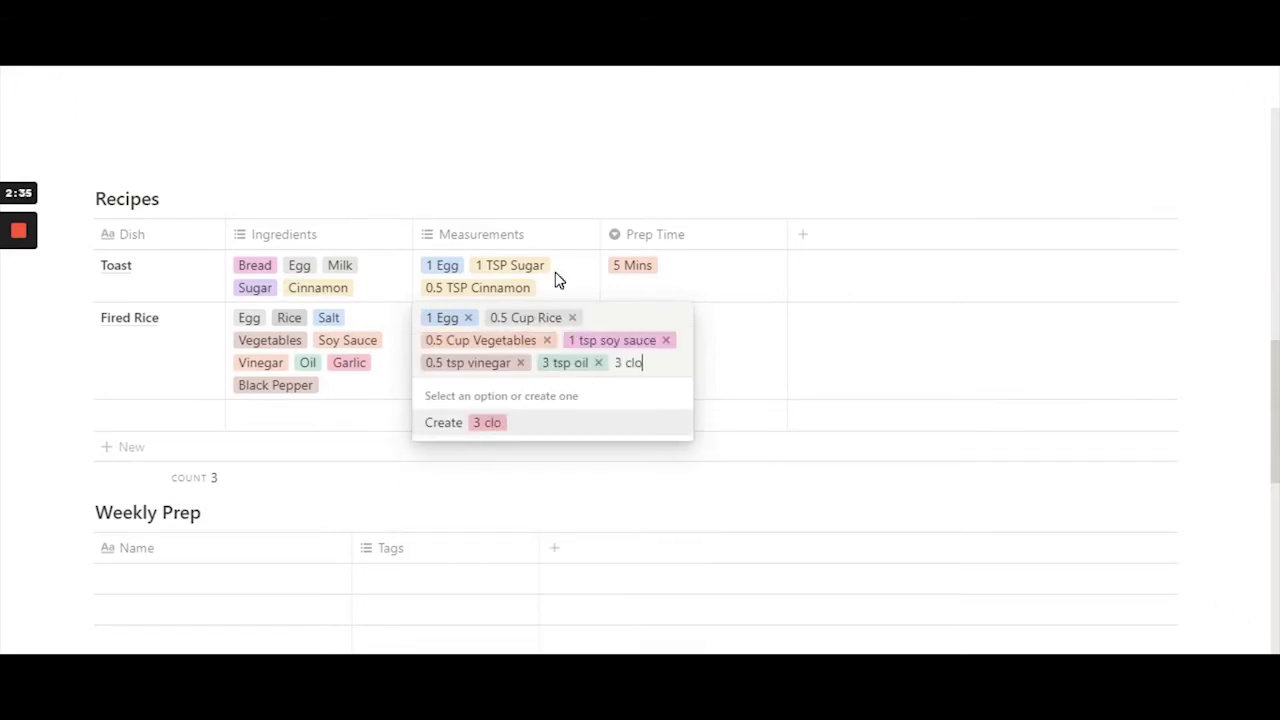
pyautogui.write('ees of')
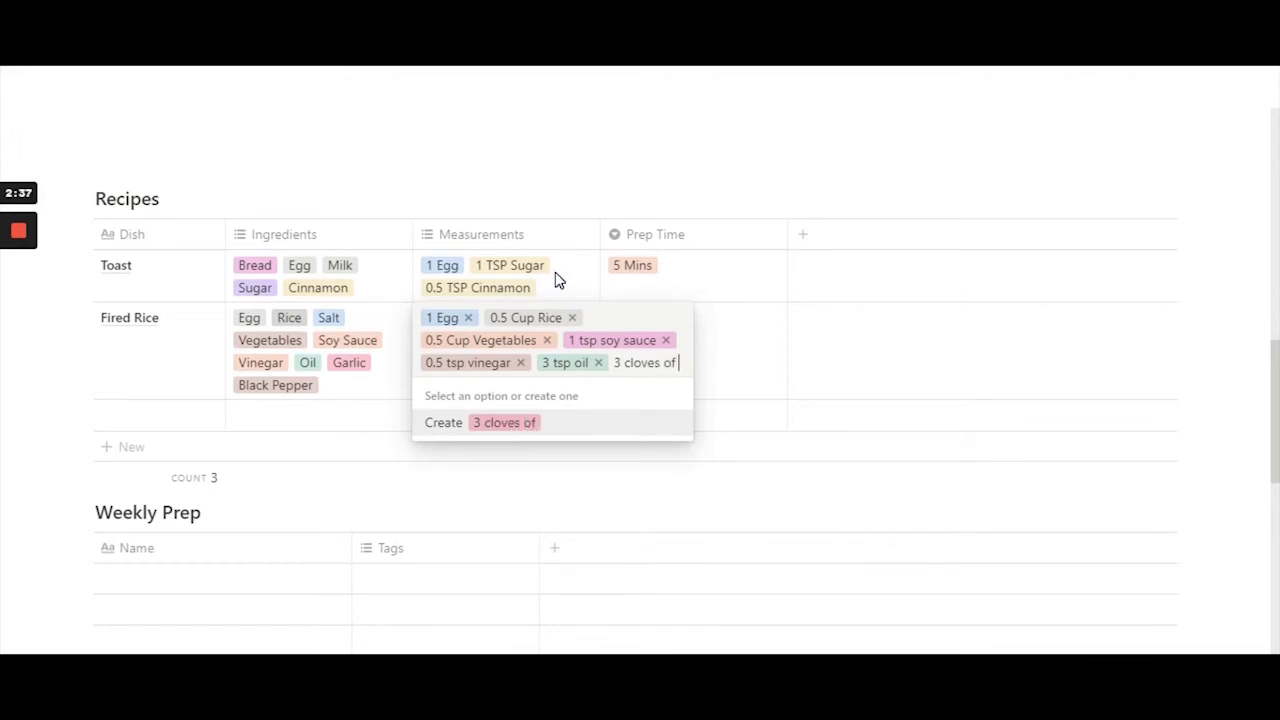
pyautogui.write(' gallic')
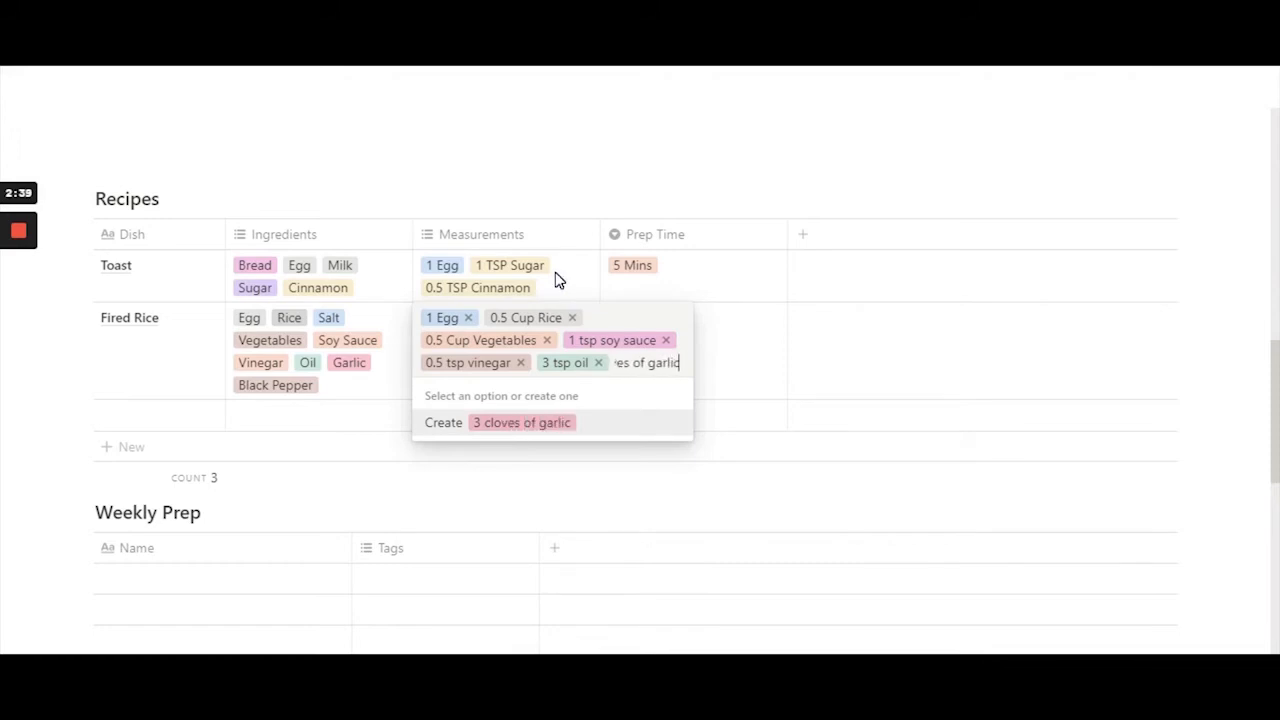
pyautogui.press('Return')
pyautogui.press('Escape')
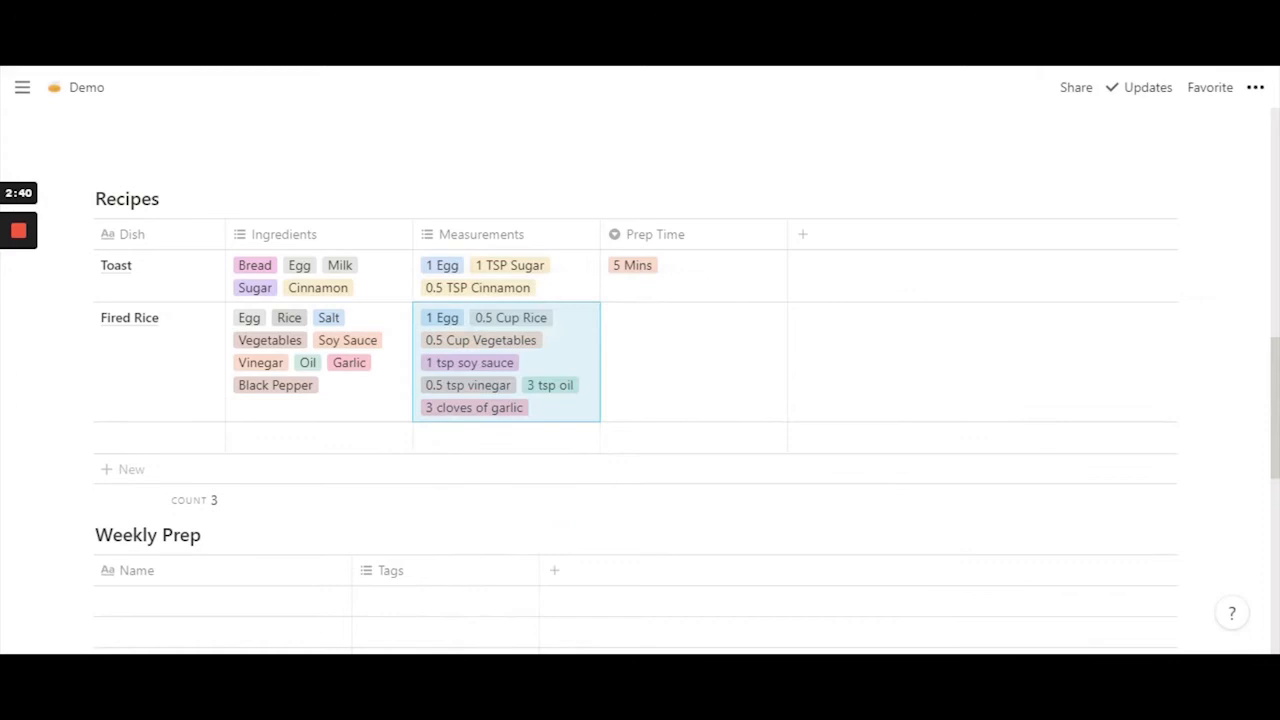
# Step: Create the Prep Time option 15 Mins and assign it to Fired Rice
pyautogui.click(677, 349)
pyautogui.press('Escape')
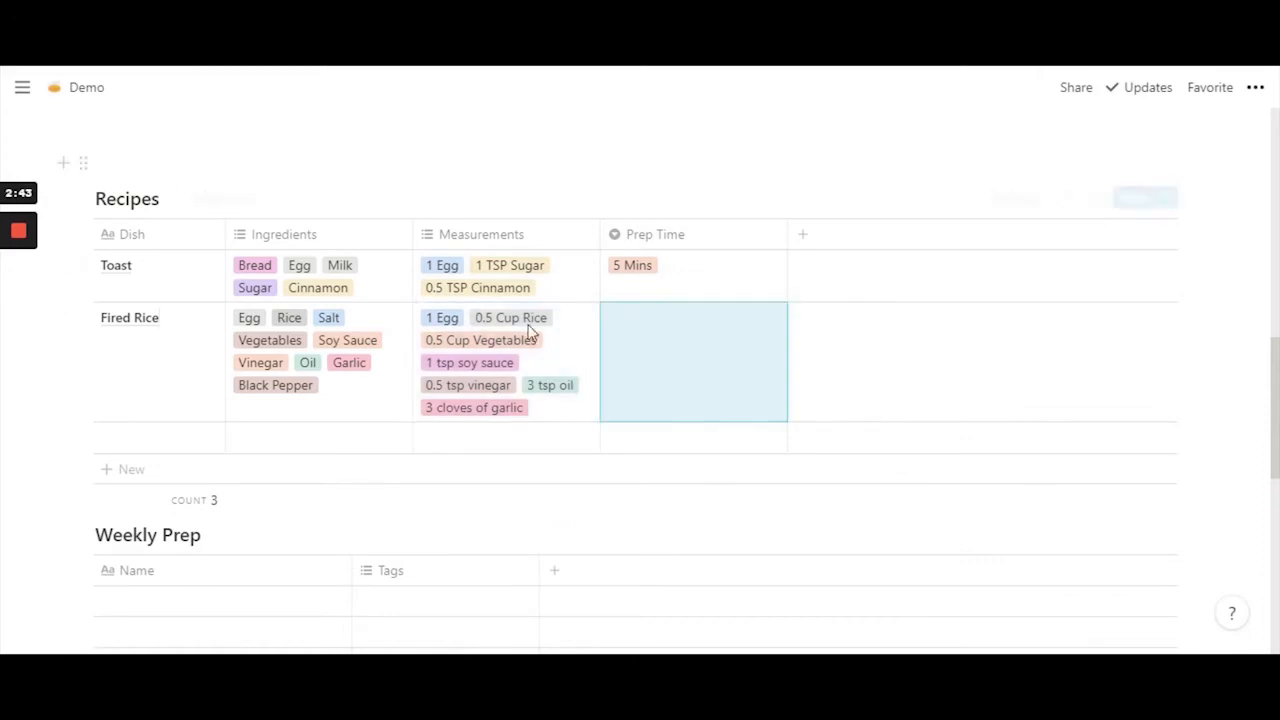
pyautogui.press('Return')
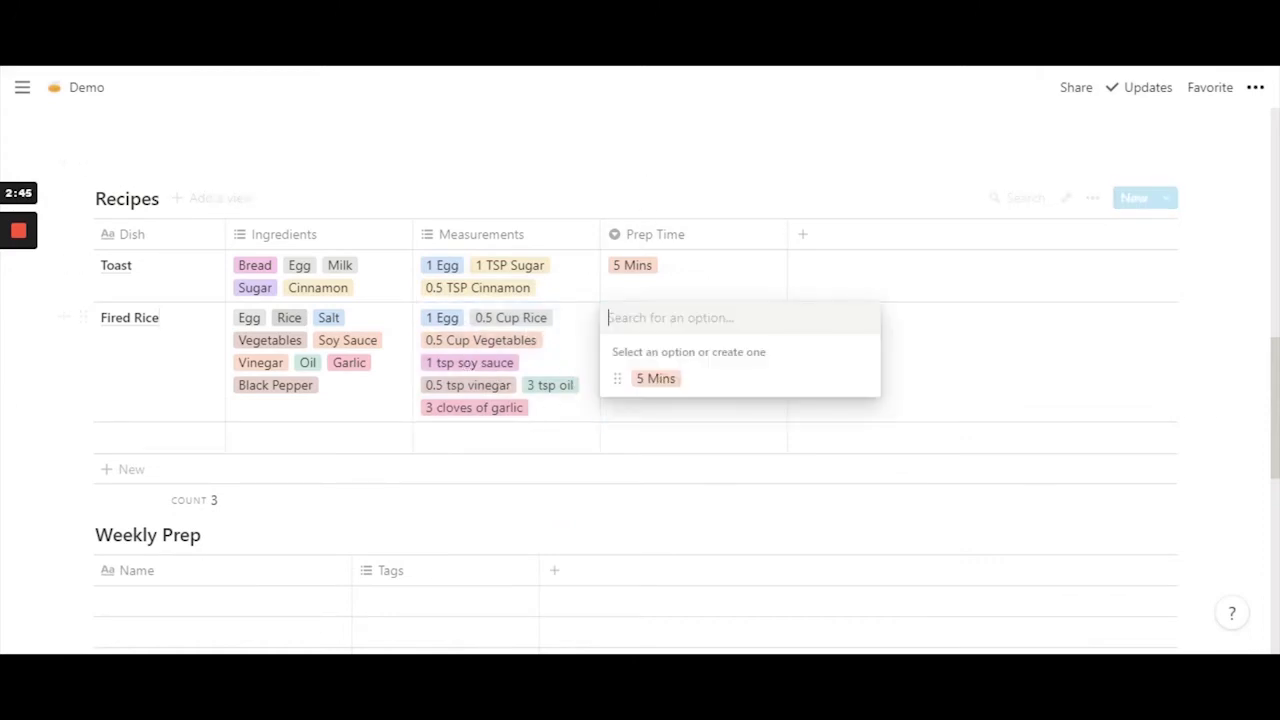
pyautogui.write('1')
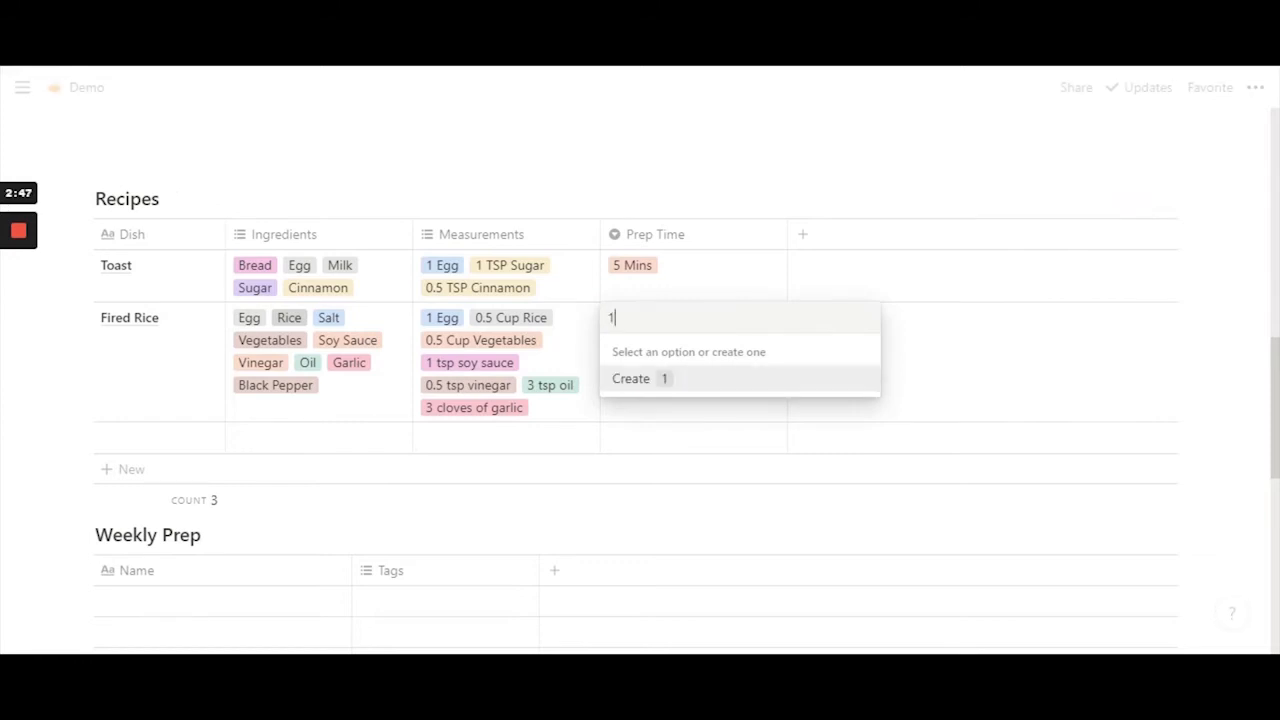
pyautogui.write('5 min')
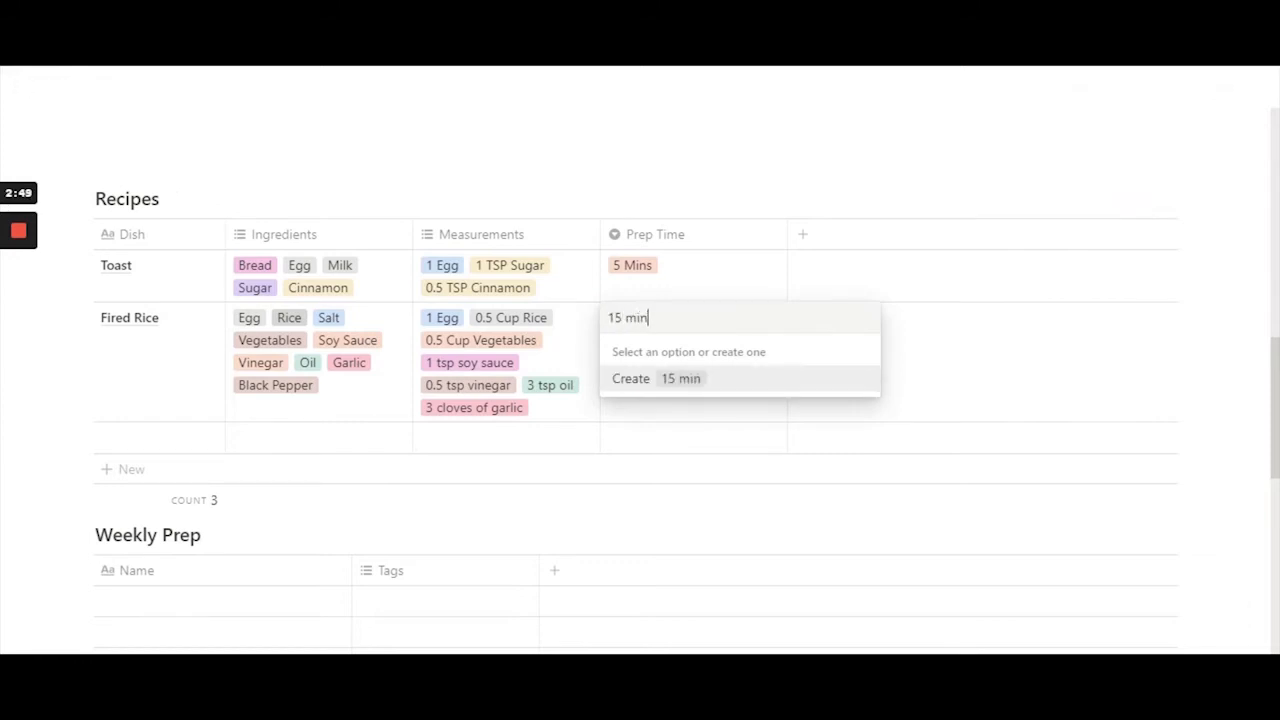
pyautogui.press('BackSpace')
pyautogui.press('BackSpace')
pyautogui.press('BackSpace')
pyautogui.write('Mins')
pyautogui.click(665, 382)
pyautogui.click(672, 192)
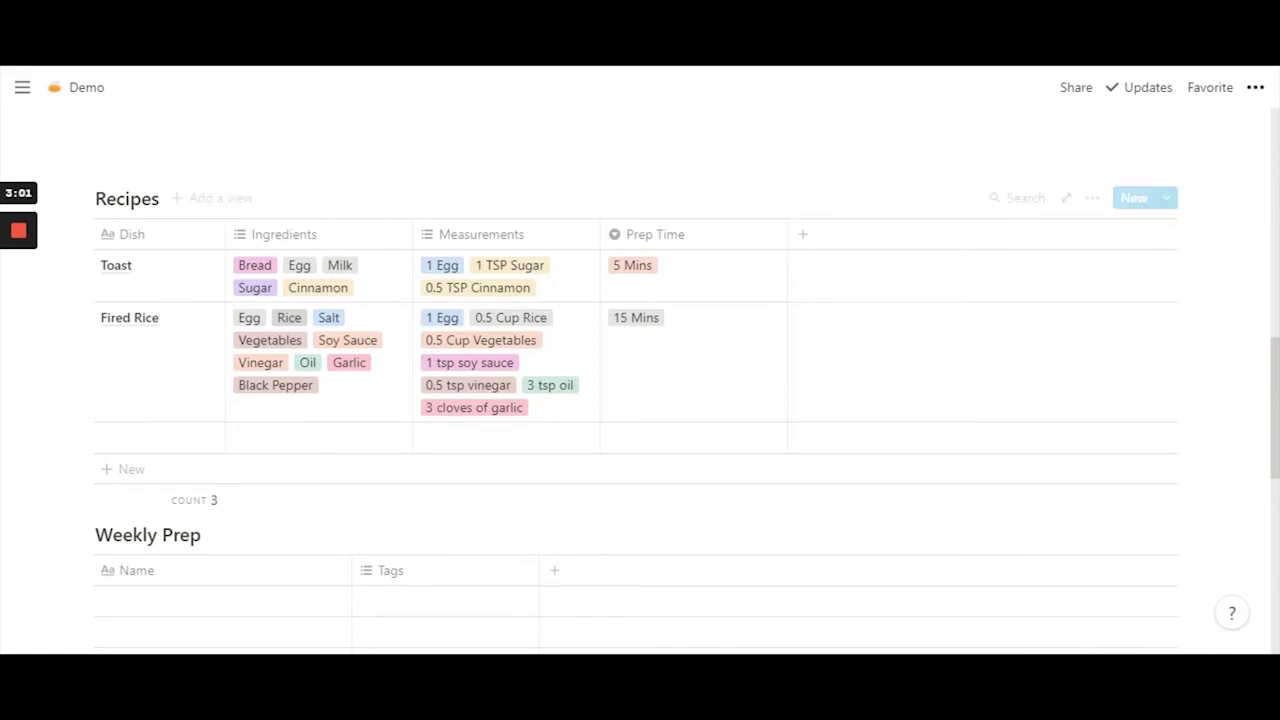
# Step: Rename the Name column of the Weekly Prep table to Weekday
pyautogui.scroll(-1, 640, 400)
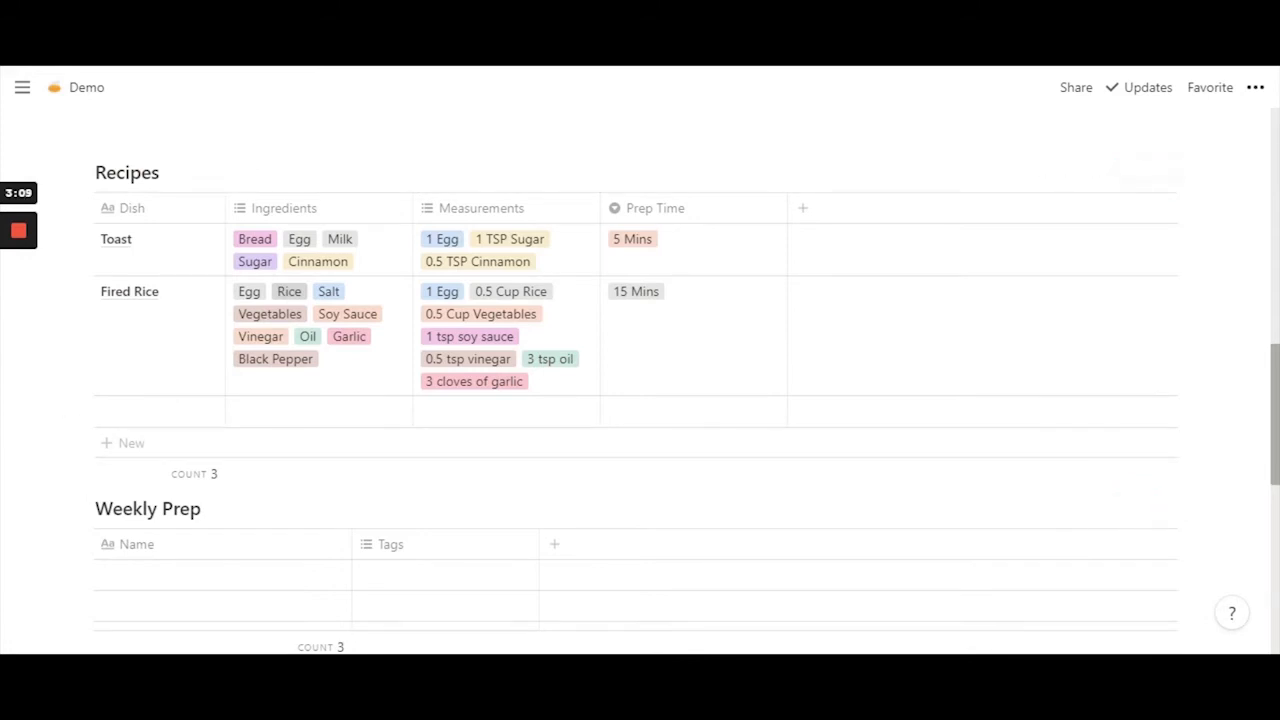
pyautogui.scroll(-1, 888, 453)
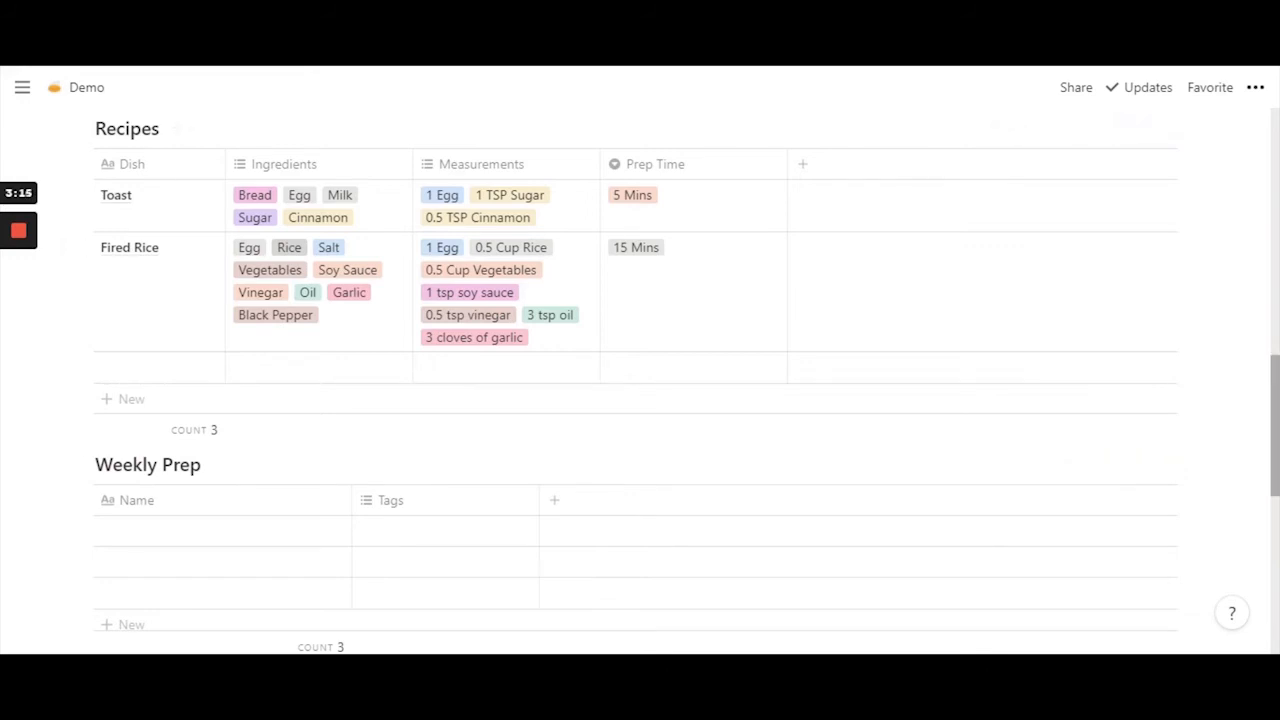
pyautogui.scroll(-2, 636, 381)
pyautogui.moveTo(1275, 443); pyautogui.dragTo(1275, 450)
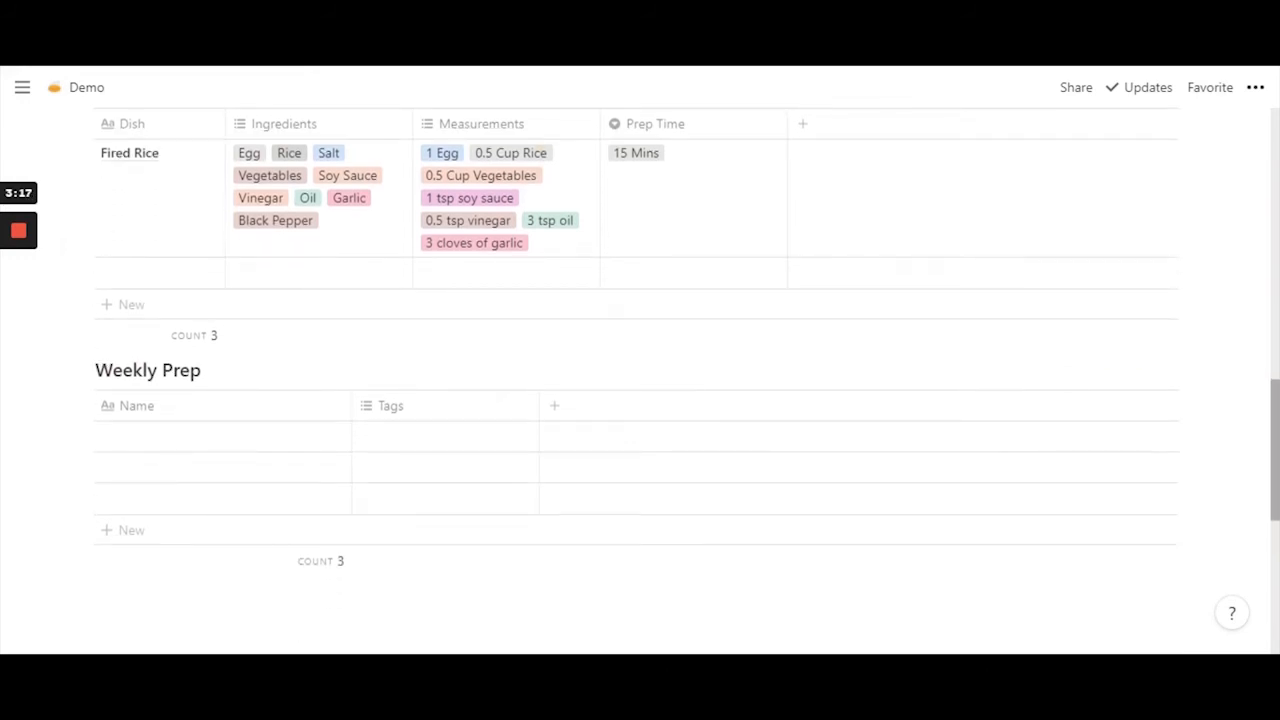
pyautogui.click(155, 410)
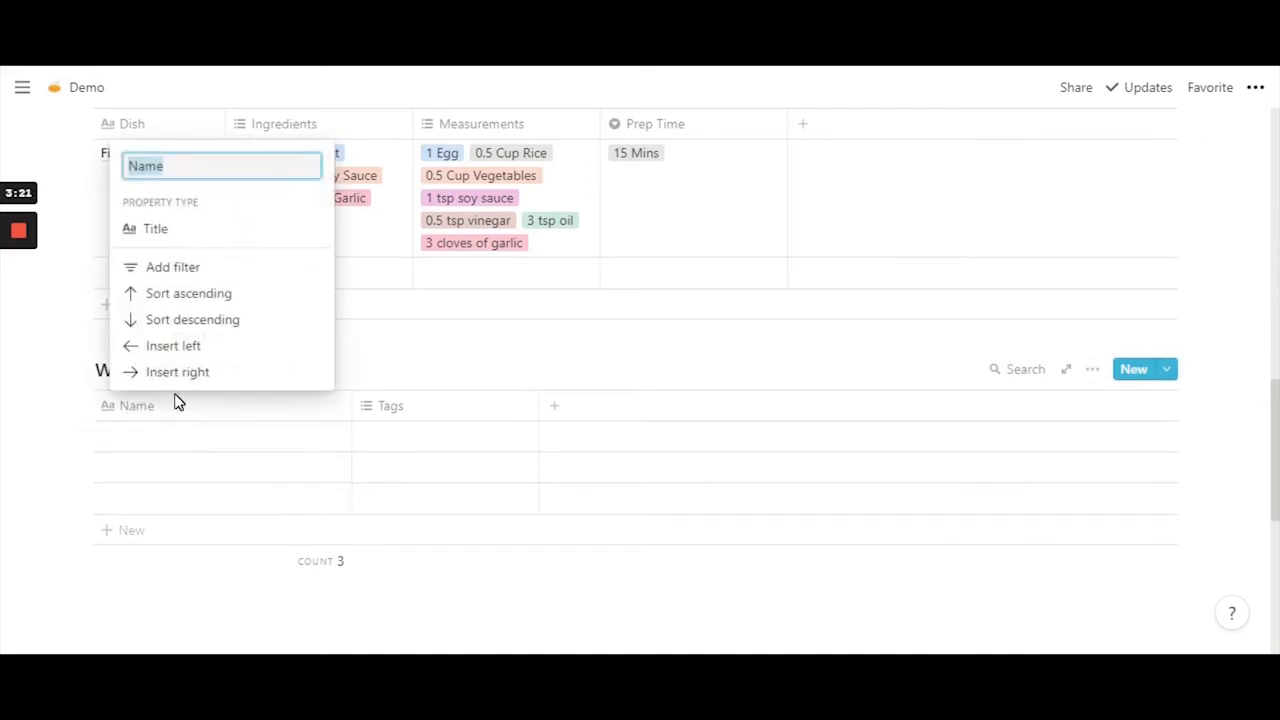
pyautogui.write('W')
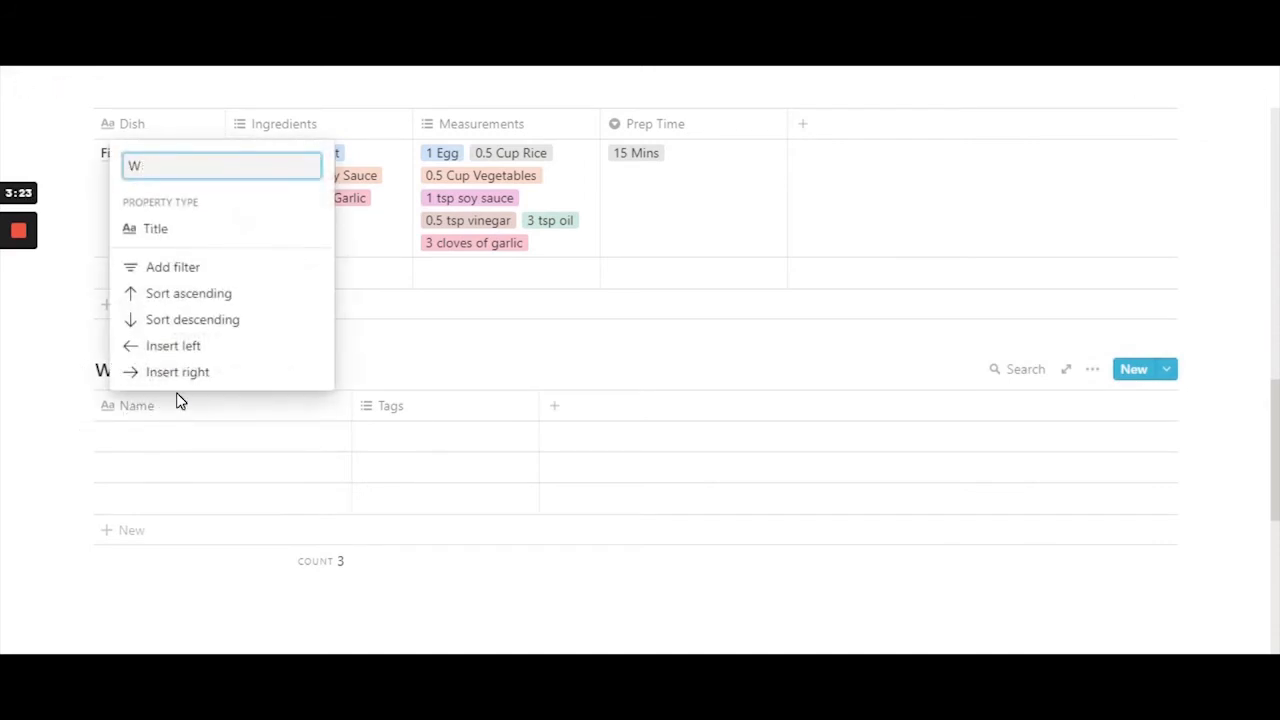
pyautogui.write('Eekday')
pyautogui.press('Return')
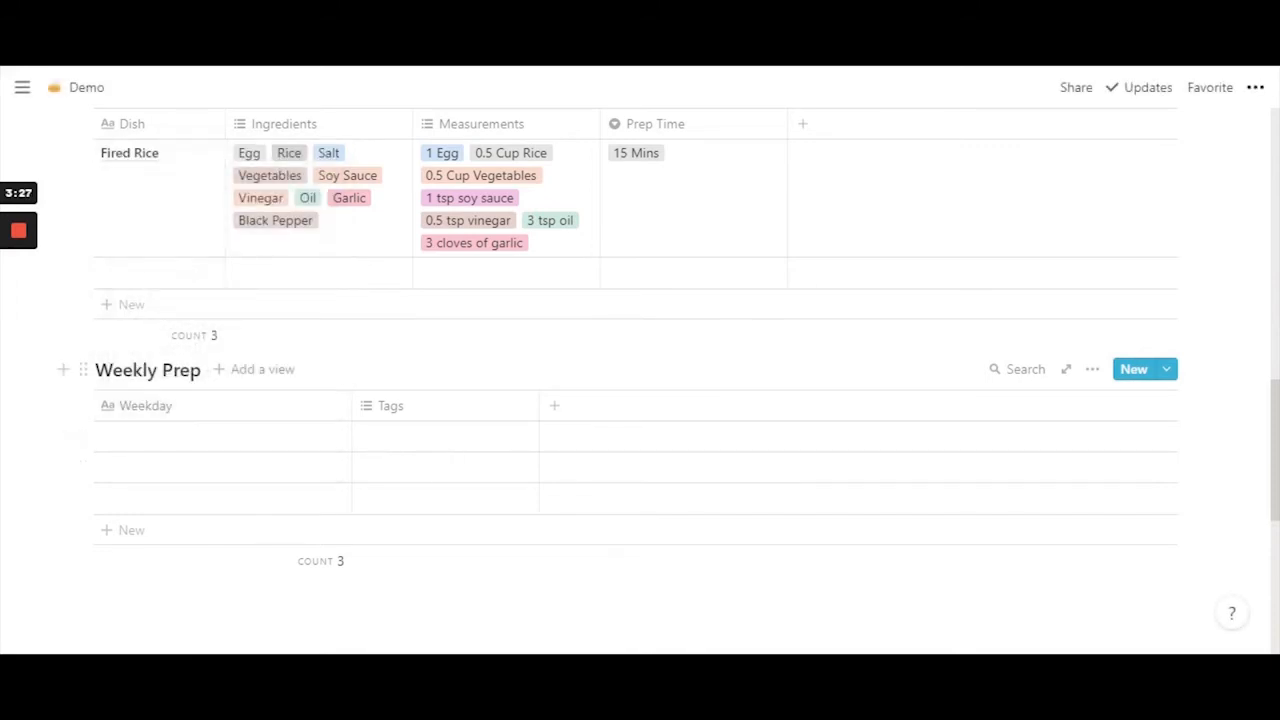
# Step: Enter Monday as the weekday in the first two rows of the Weekly Prep table
pyautogui.click(205, 434)
pyautogui.write('Monday')
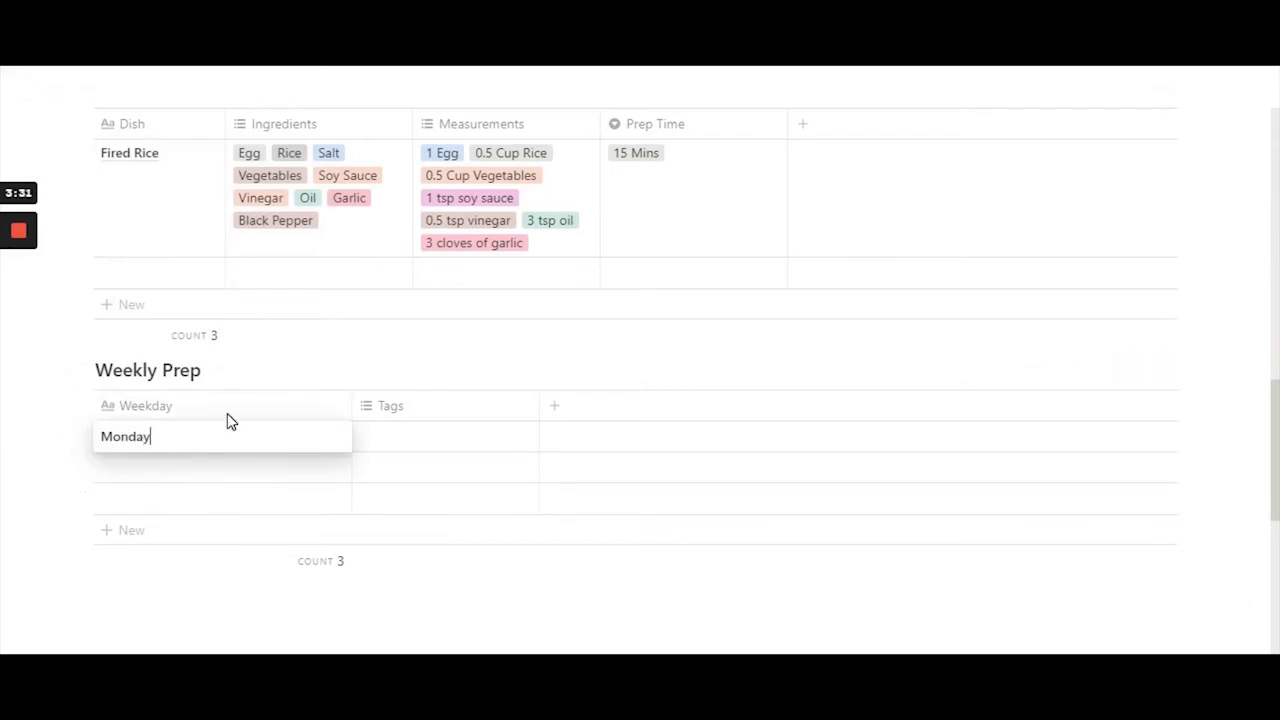
pyautogui.press('Return')
pyautogui.write('Mond')
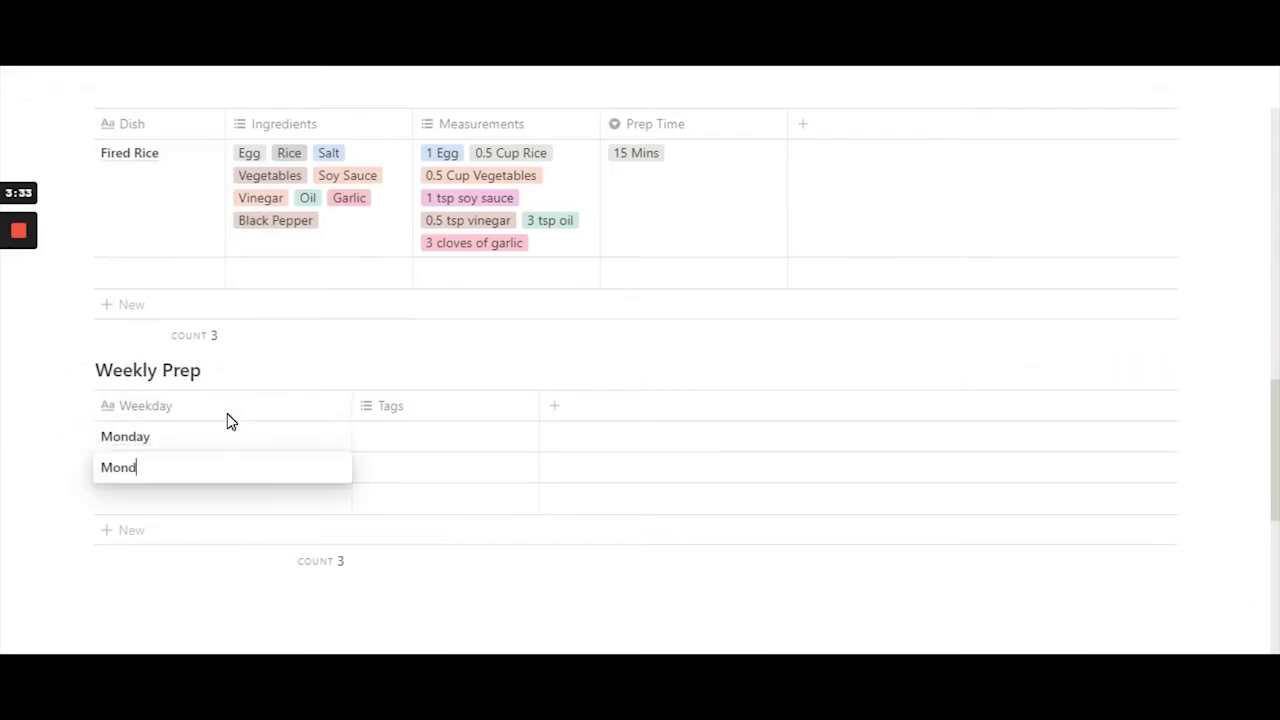
pyautogui.write('ay')
pyautogui.press('Return')
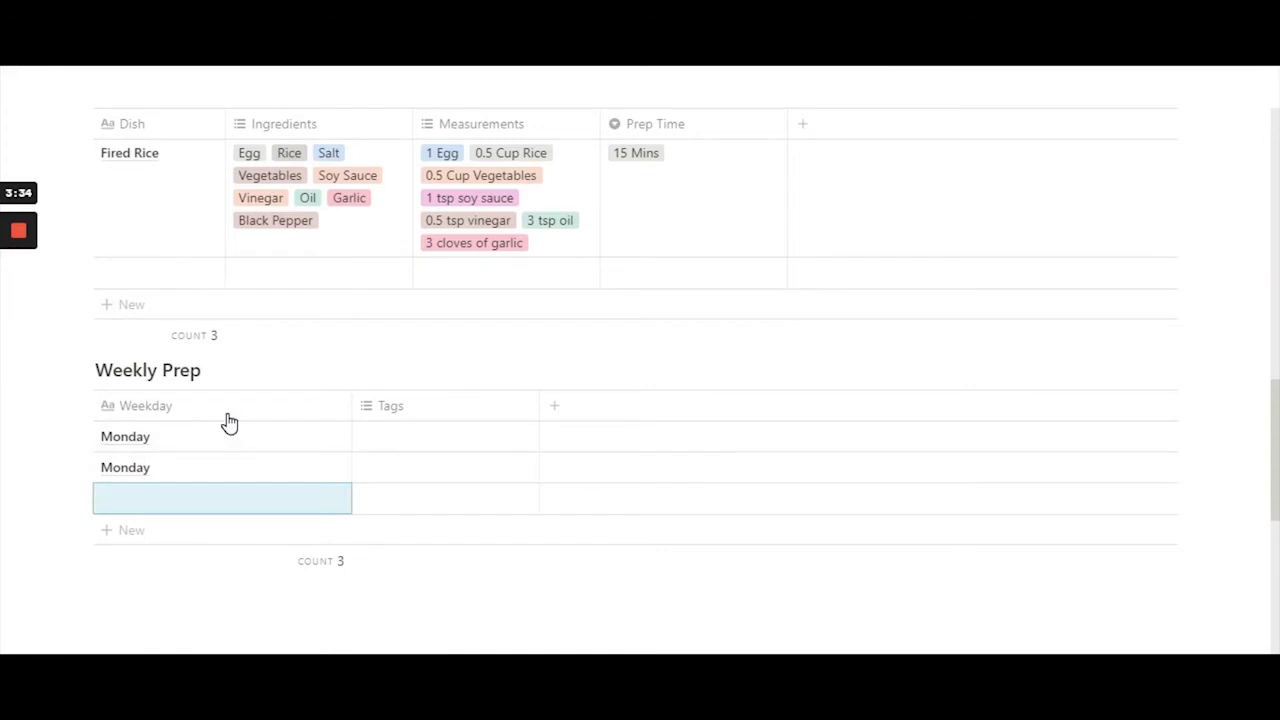
# Step: Turn the Tags column of Weekly Prep into a Select property named Time and narrow the Weekday column
pyautogui.click(366, 410)
pyautogui.click(791, 351)
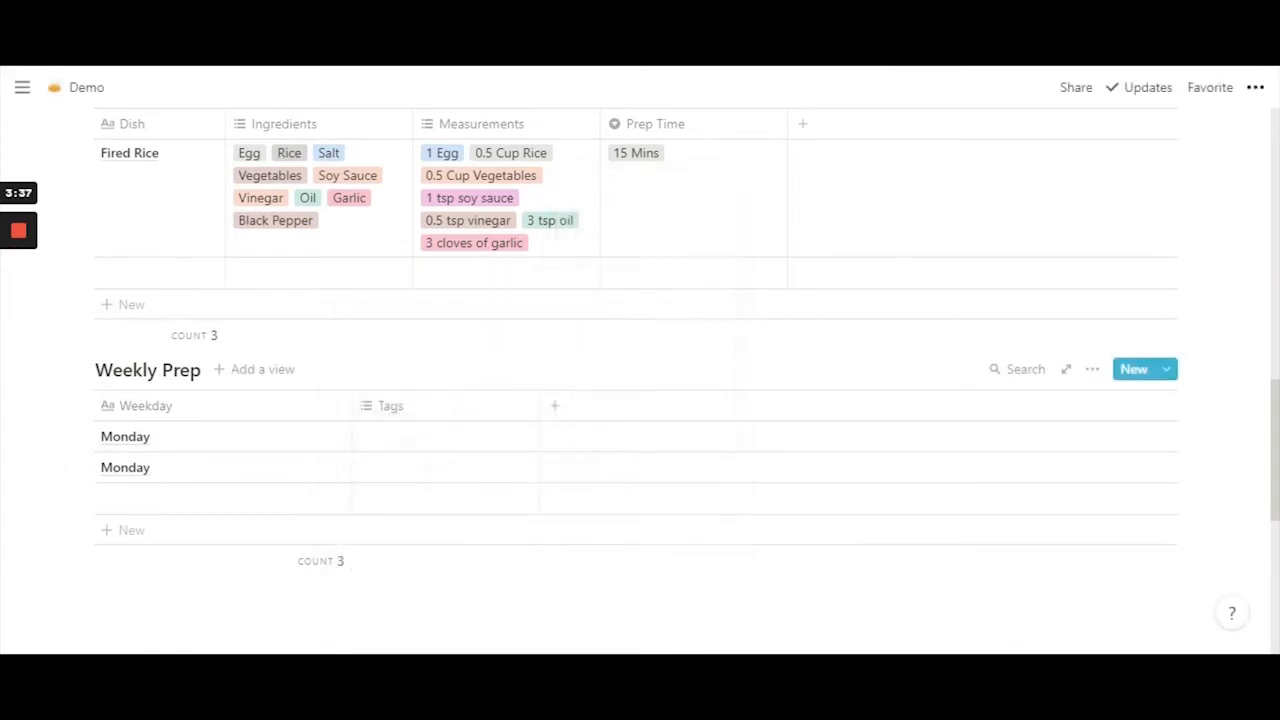
pyautogui.click(388, 408)
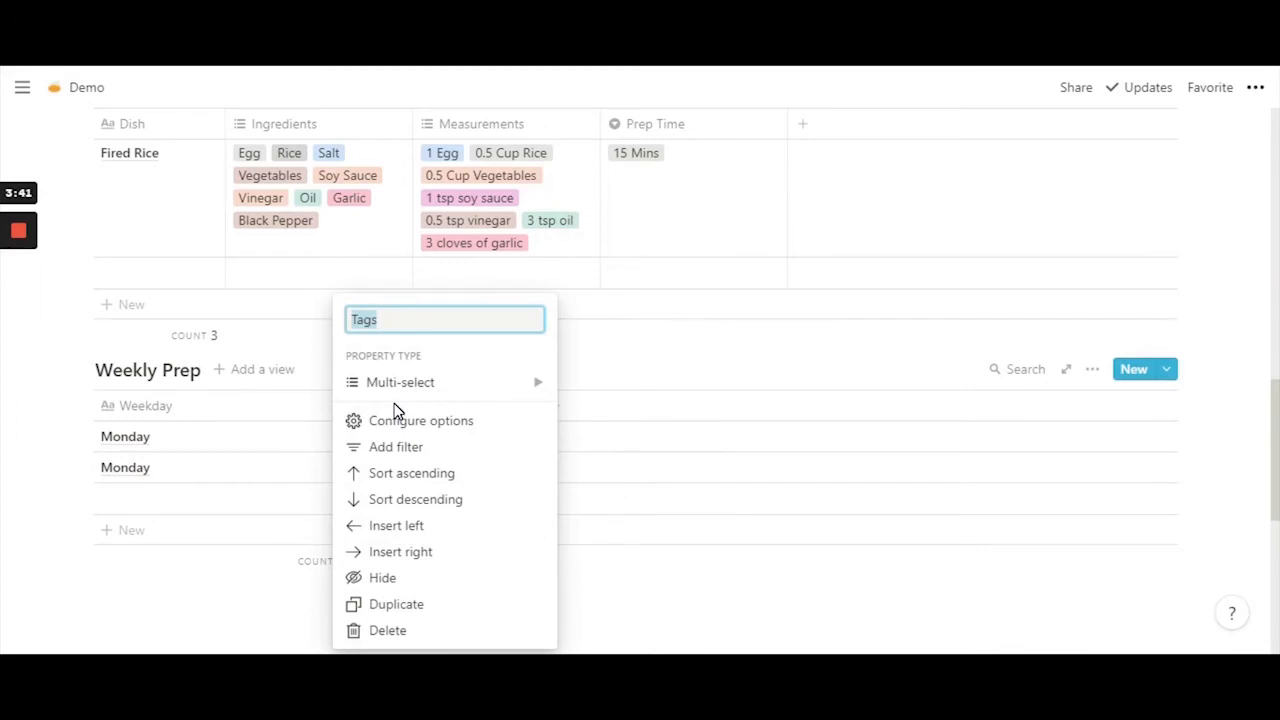
pyautogui.write('Time')
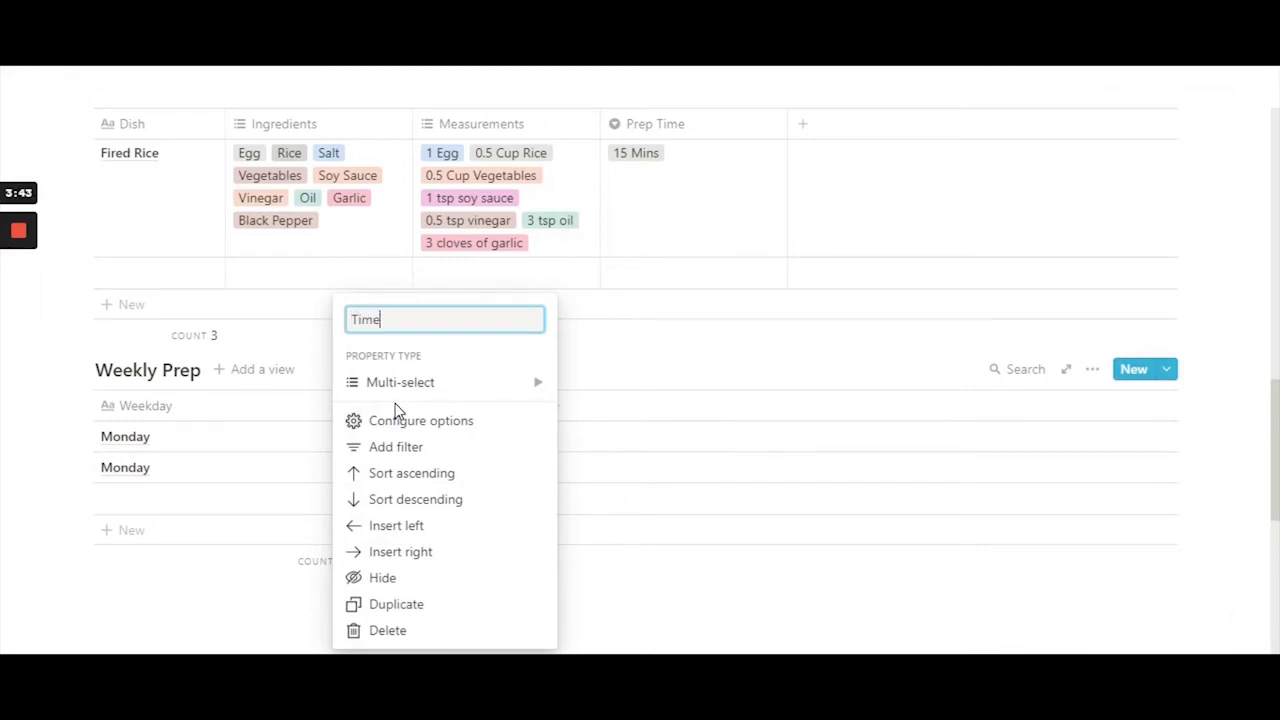
pyautogui.moveTo(480, 391)
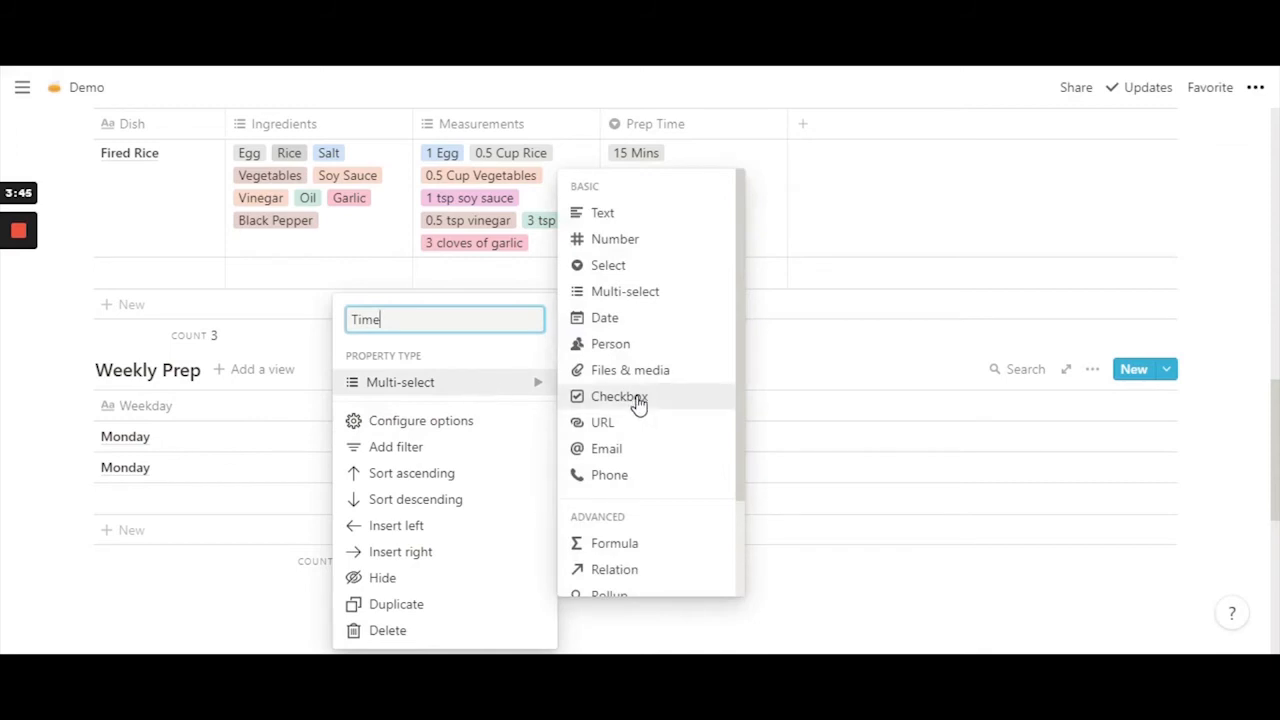
pyautogui.click(633, 279)
pyautogui.moveTo(323, 413); pyautogui.dragTo(296, 413)
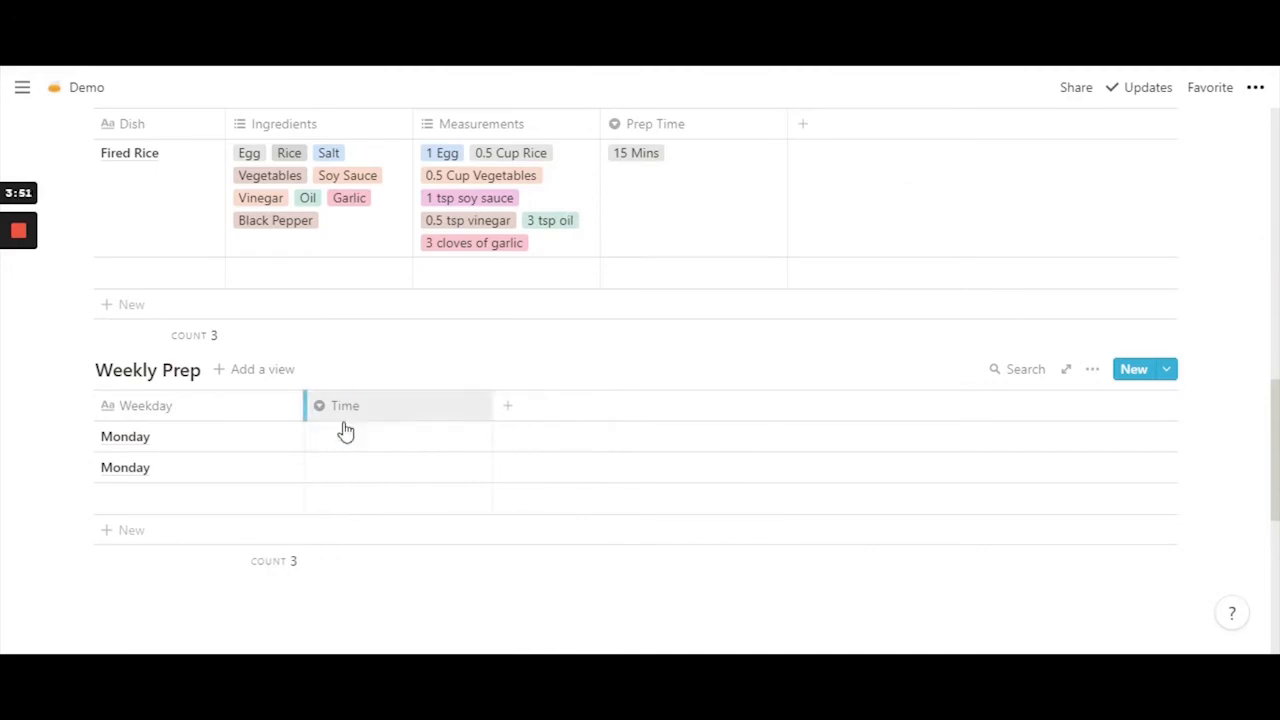
# Step: Set the Time of the first Monday row to a new Breakfast option and the second to a new Lunch option
pyautogui.click(389, 442)
pyautogui.write('Bre')
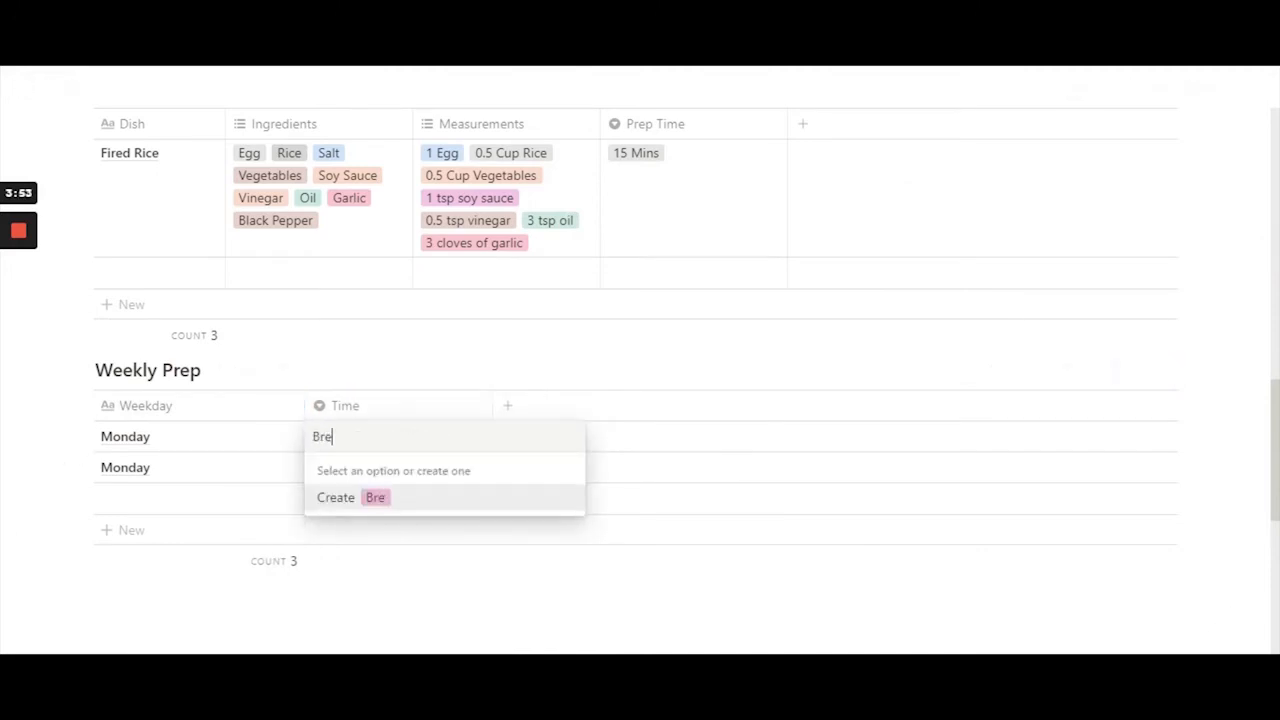
pyautogui.write('akfasr')
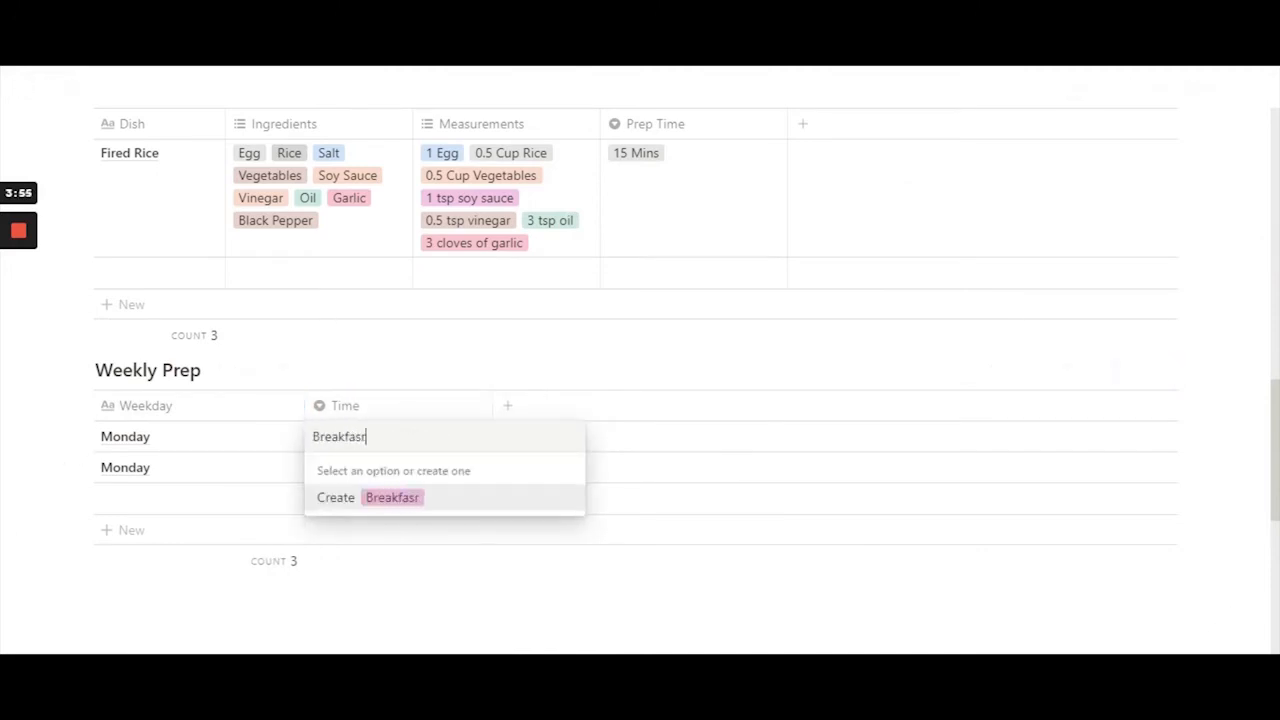
pyautogui.press('Return')
pyautogui.press('Down')
pyautogui.write('L')
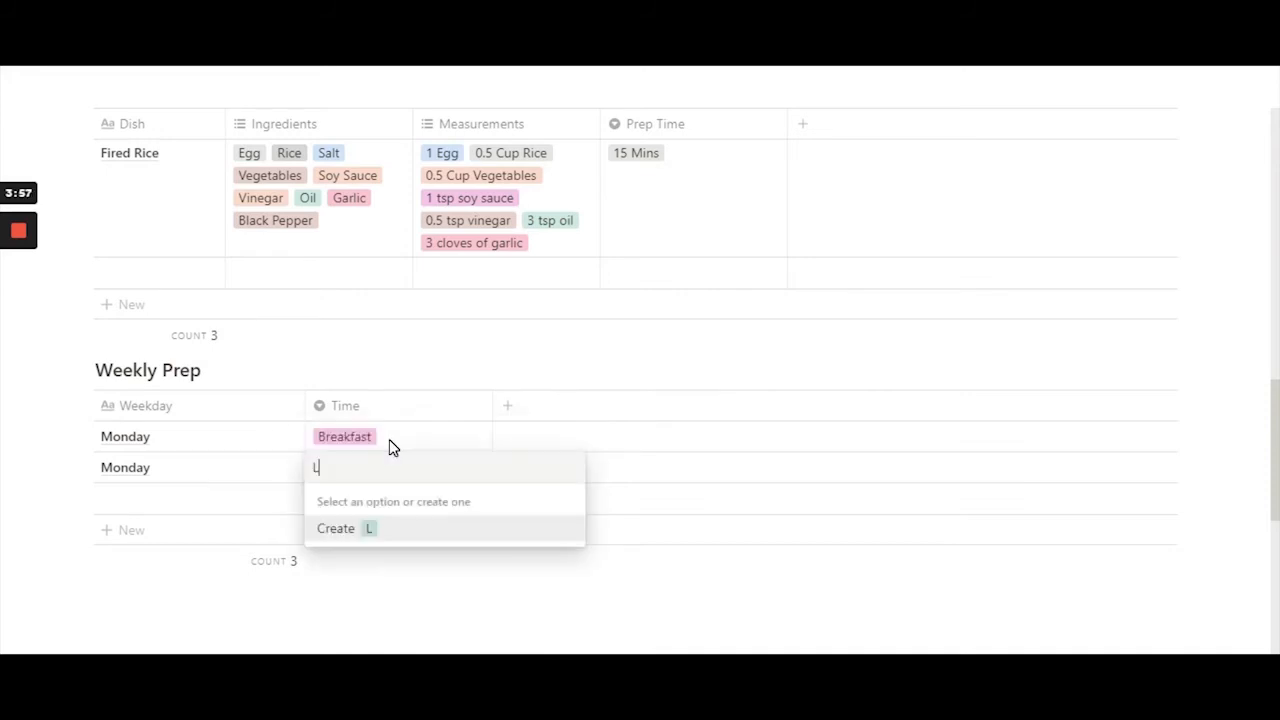
pyautogui.write('unch')
pyautogui.press('Return')
pyautogui.press('Down')
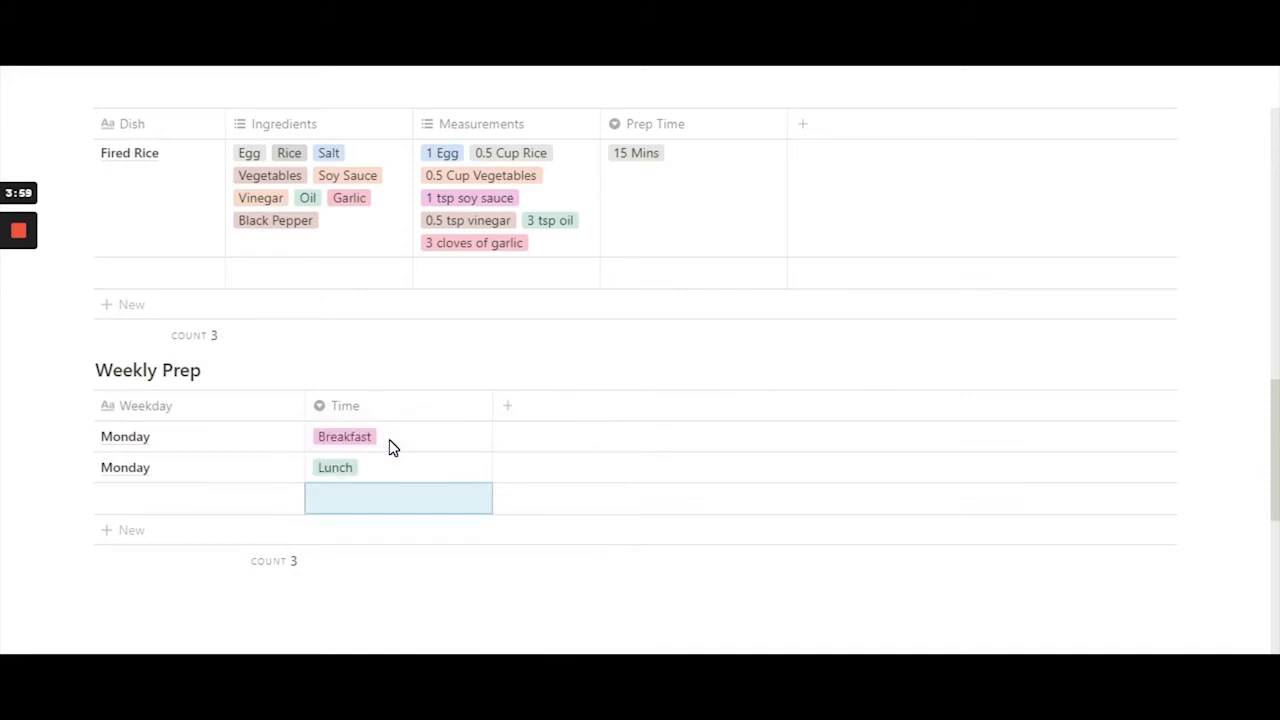
pyautogui.write('Dinner')
pyautogui.press('Return')
pyautogui.press('Down')
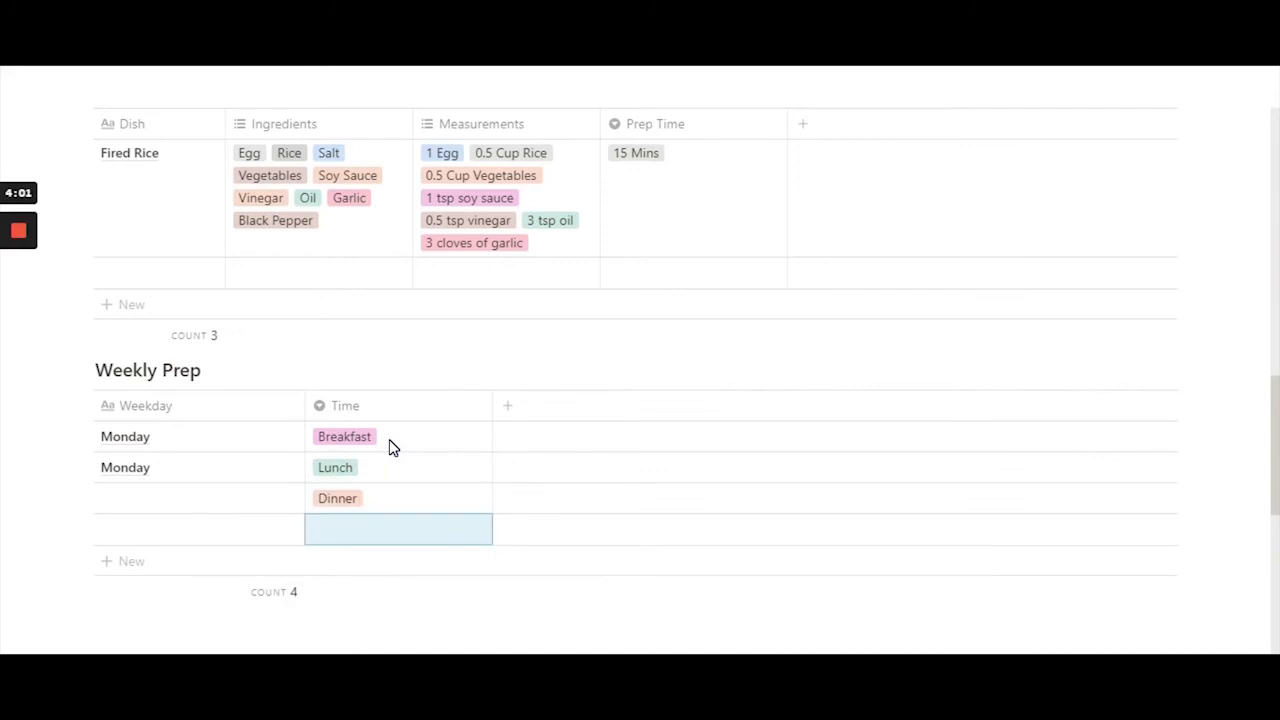
pyautogui.click(349, 500)
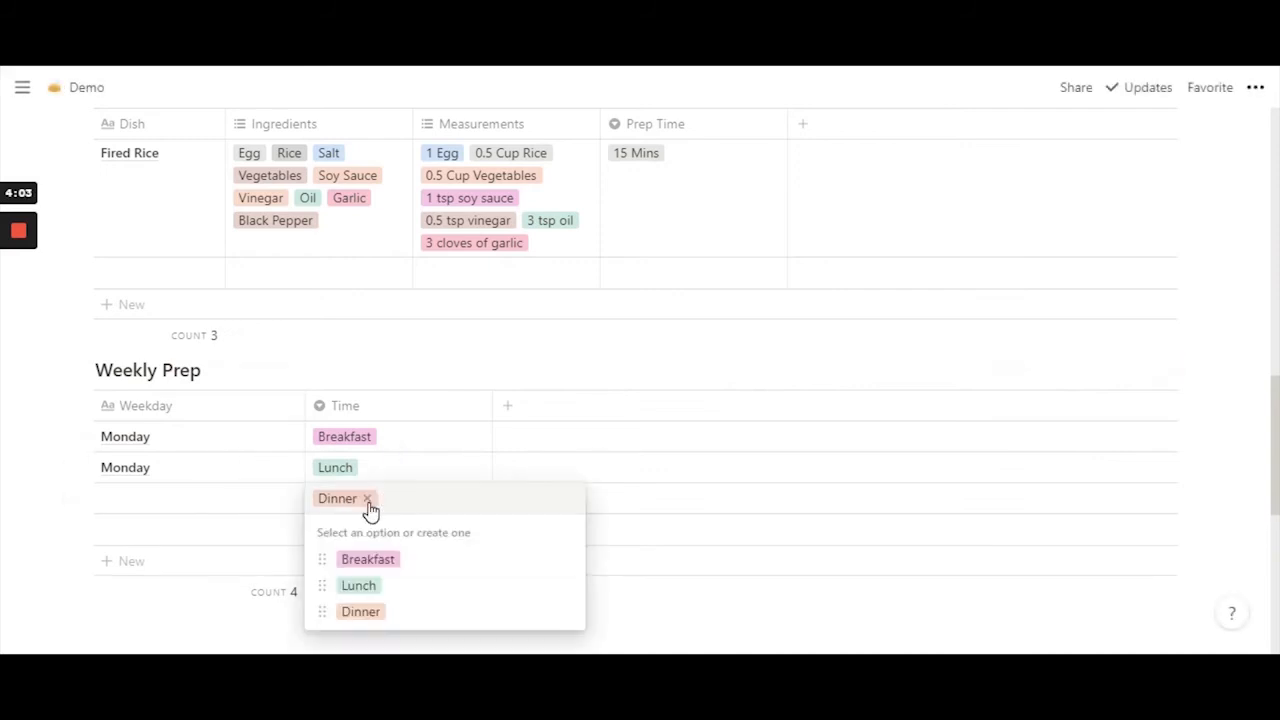
pyautogui.click(367, 502)
pyautogui.press('Escape')
pyautogui.click(83, 498)
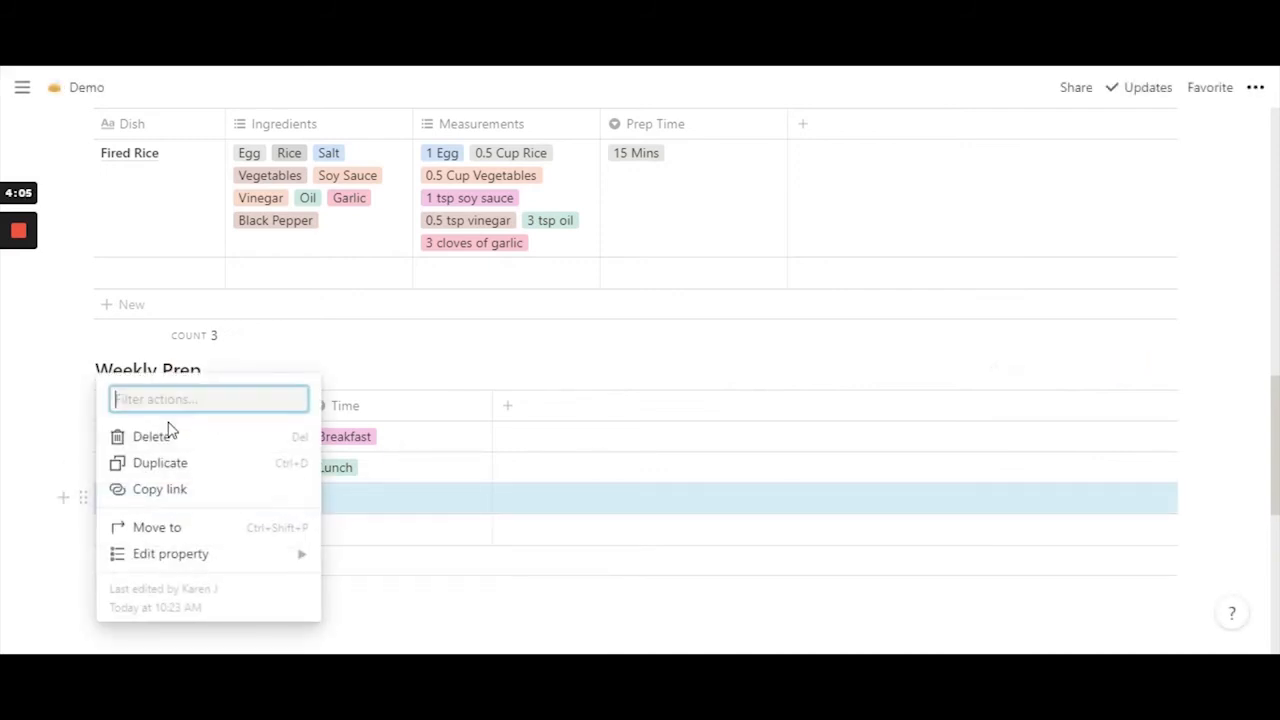
pyautogui.click(160, 433)
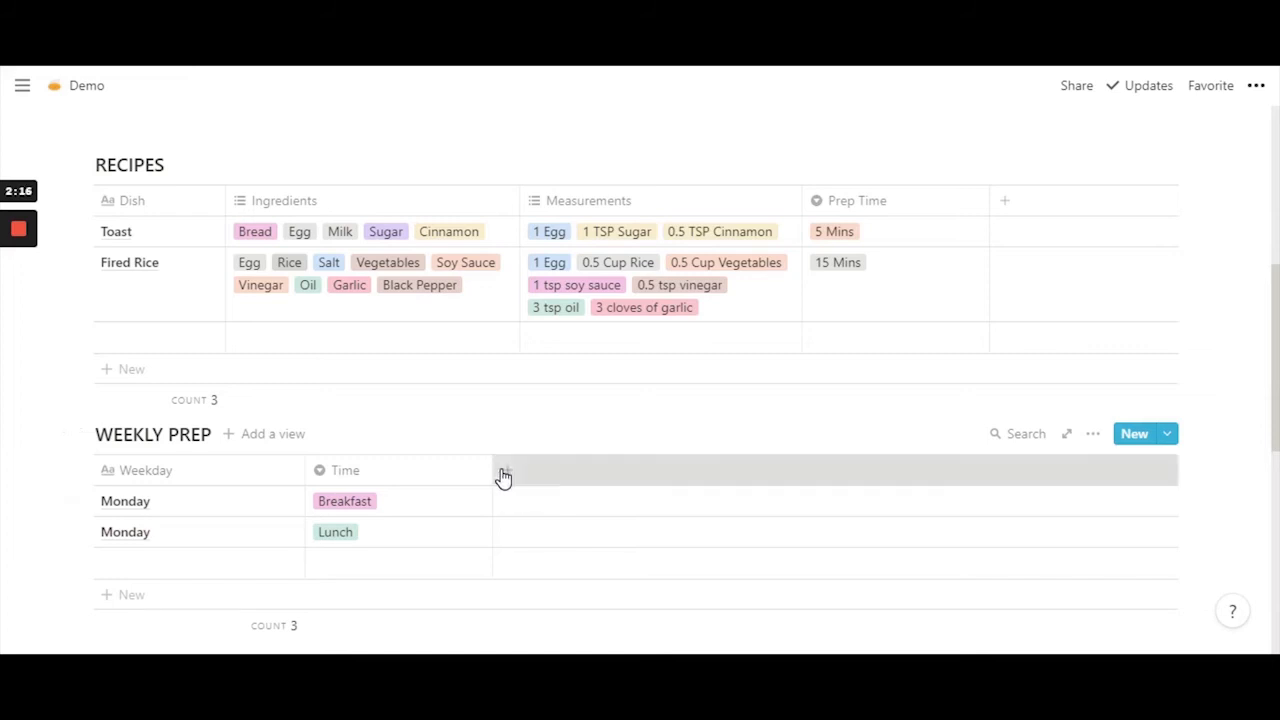
# Step: Add a new column to the Weekly Prep table and choose Relation as its property type
pyautogui.click(503, 473)
pyautogui.moveTo(606, 230)
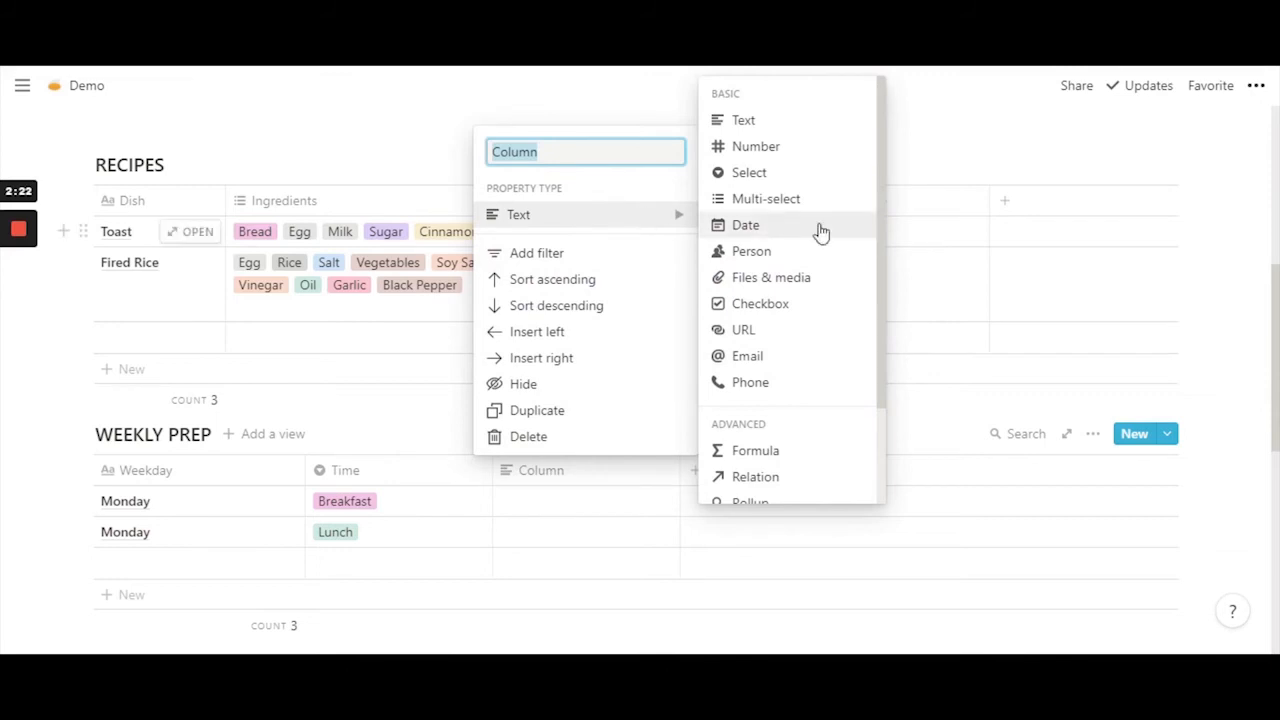
pyautogui.scroll(-2, 811, 434)
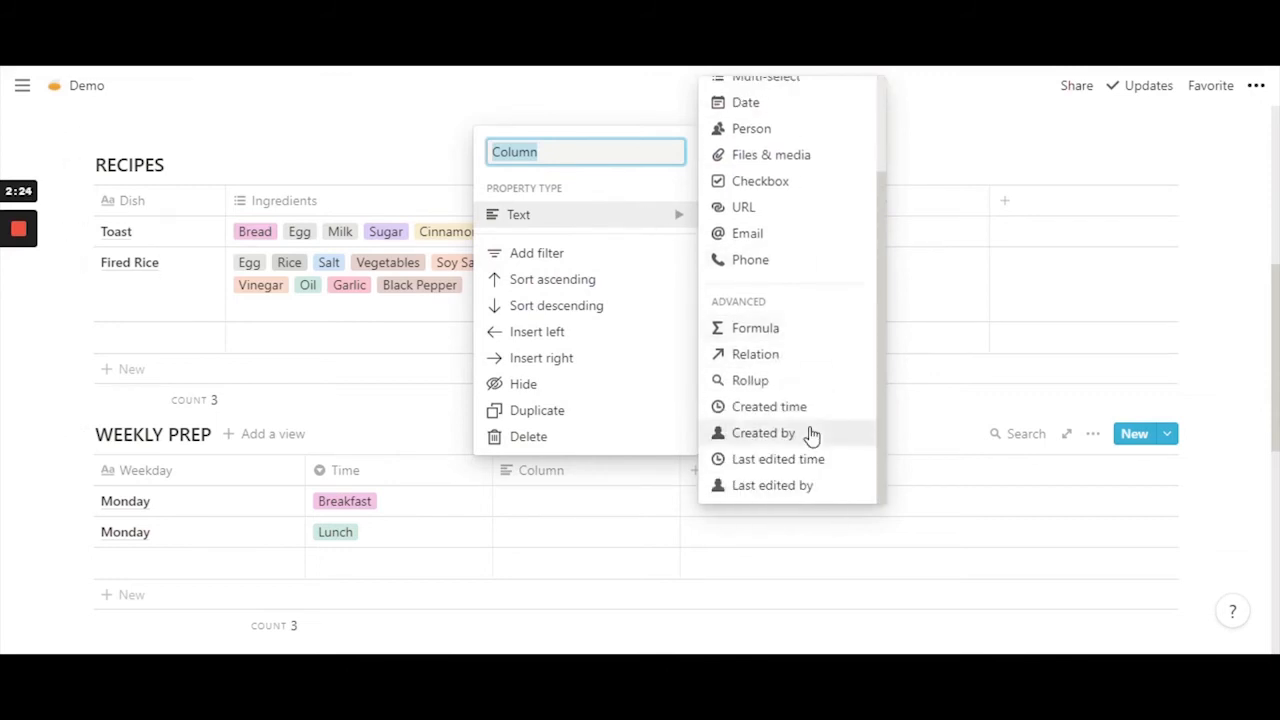
pyautogui.scroll(2, 811, 434)
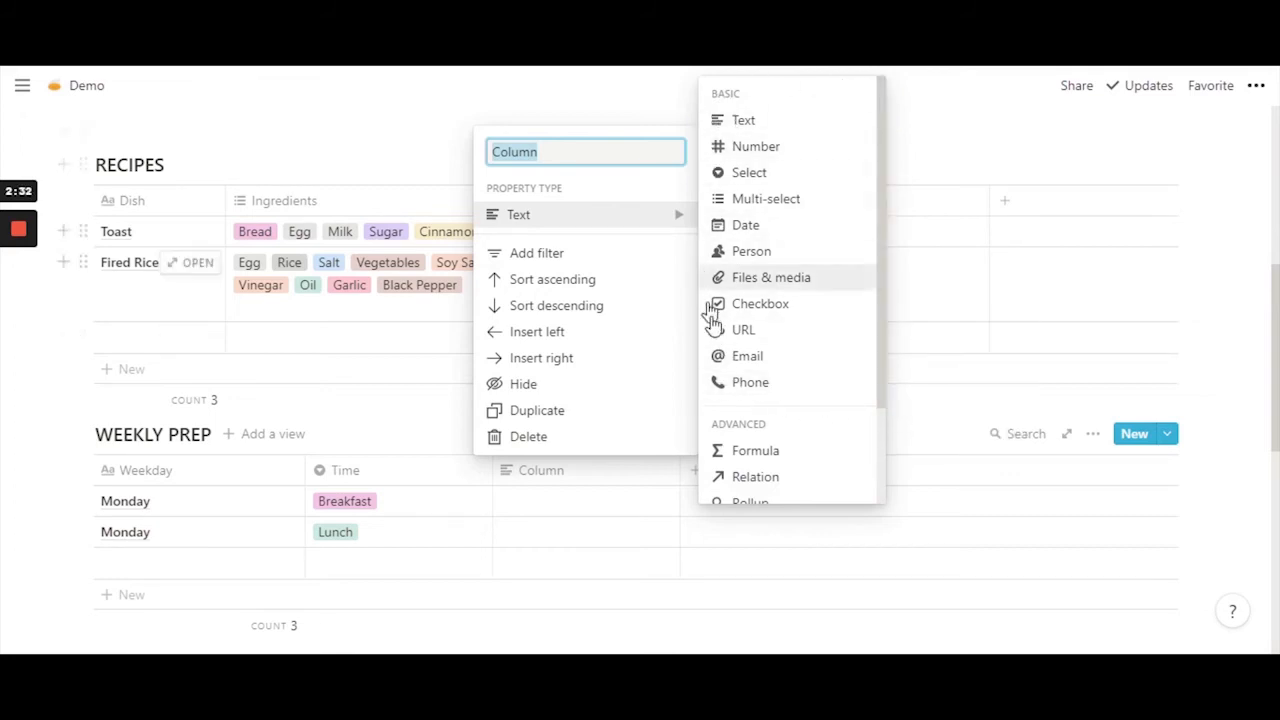
pyautogui.scroll(-3, 820, 270)
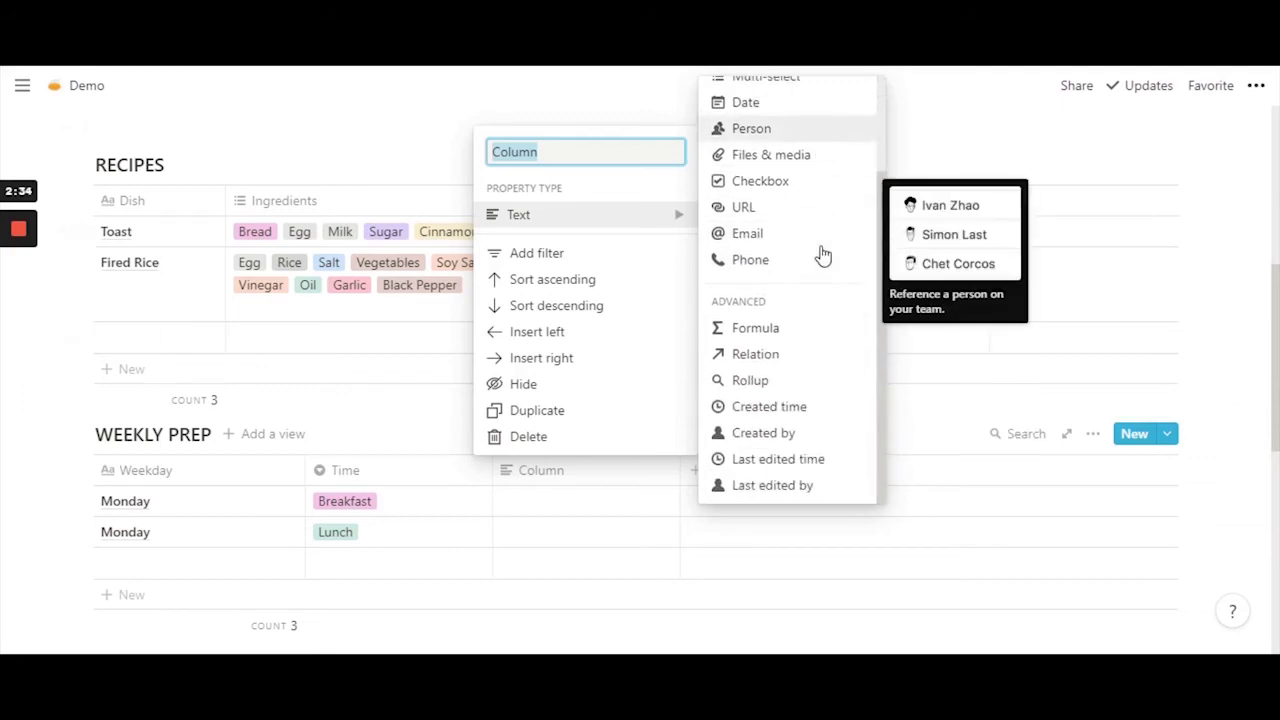
pyautogui.click(775, 357)
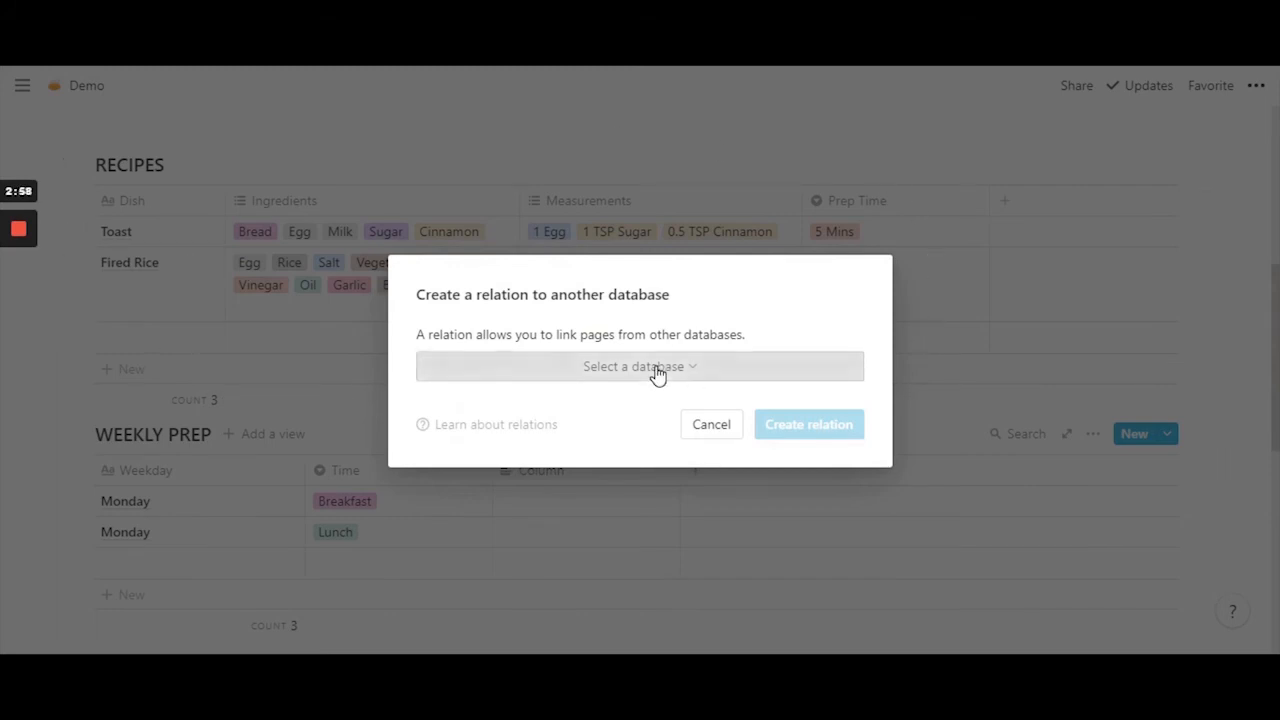
# Step: Search for the RECIPES database and create the relation from the new Weekly Prep column to it
pyautogui.click(655, 368)
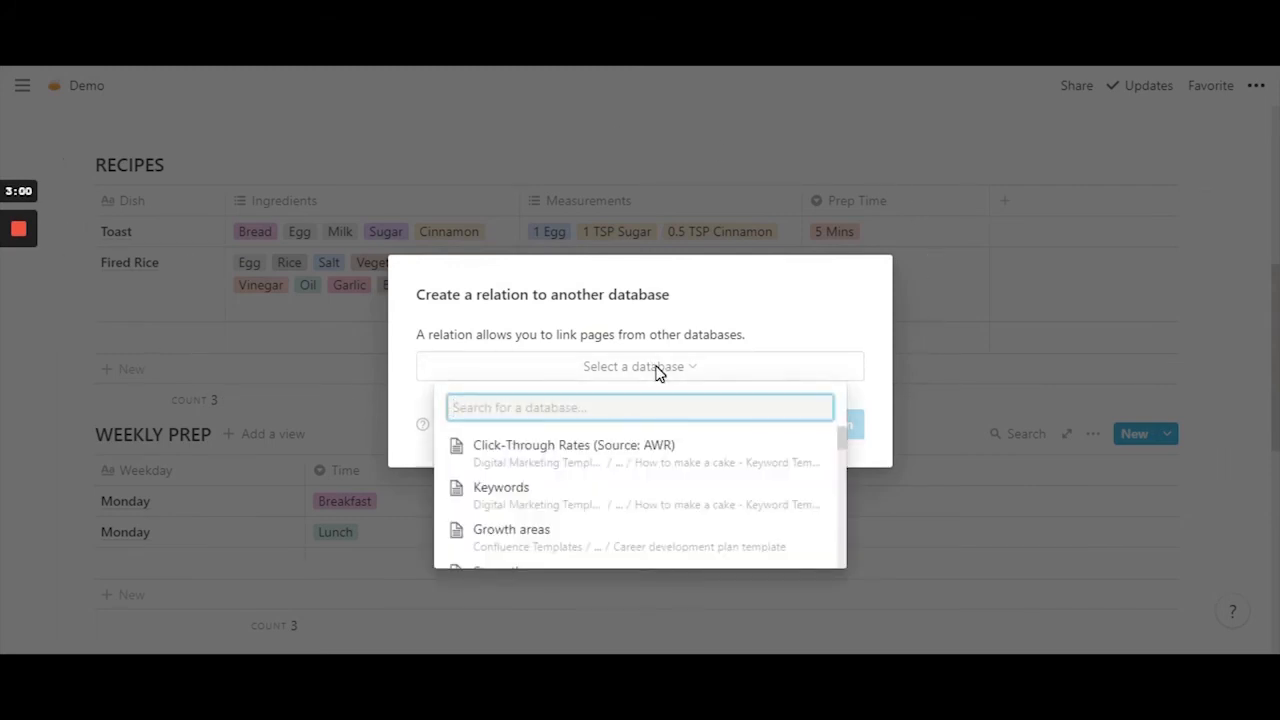
pyautogui.write('rec')
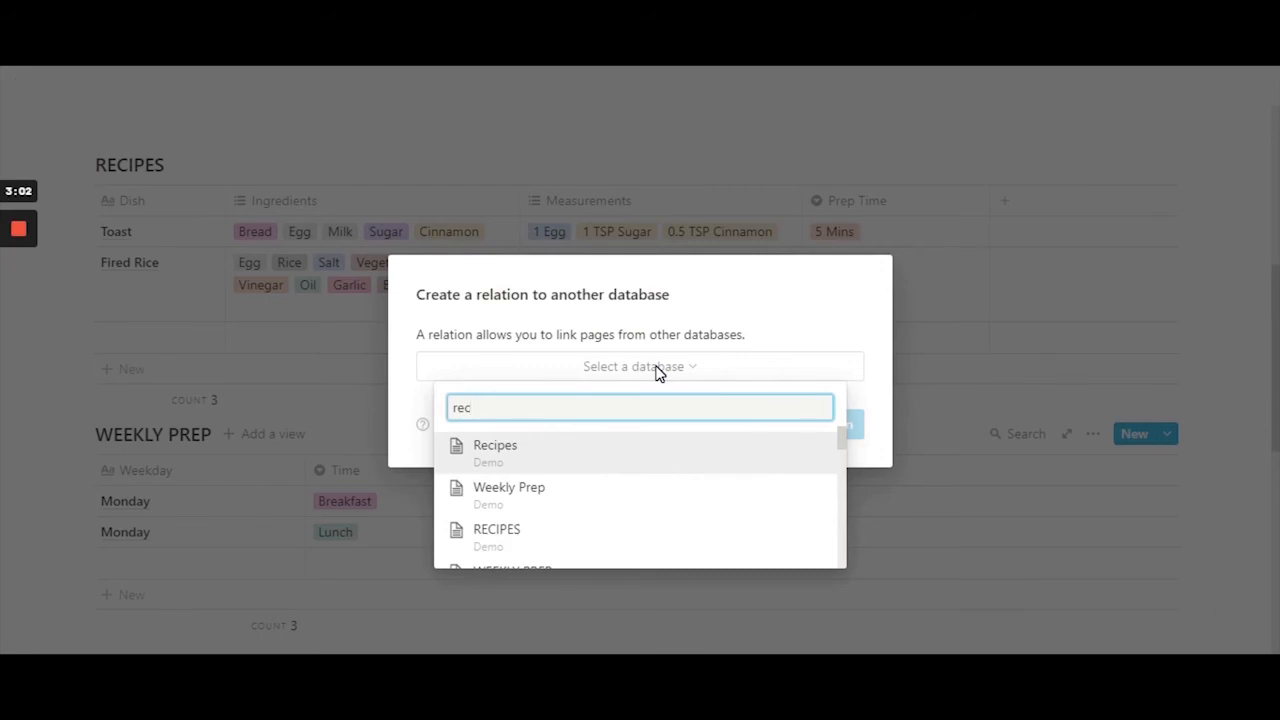
pyautogui.write('ipes')
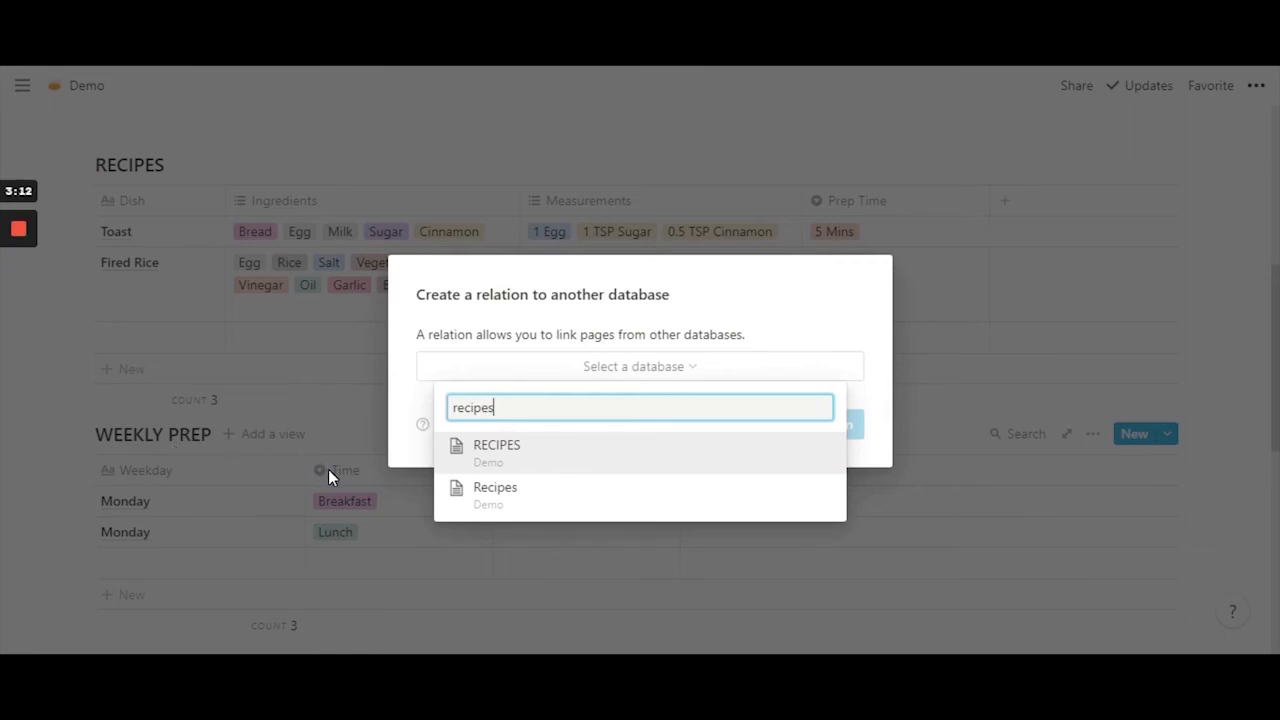
pyautogui.click(497, 456)
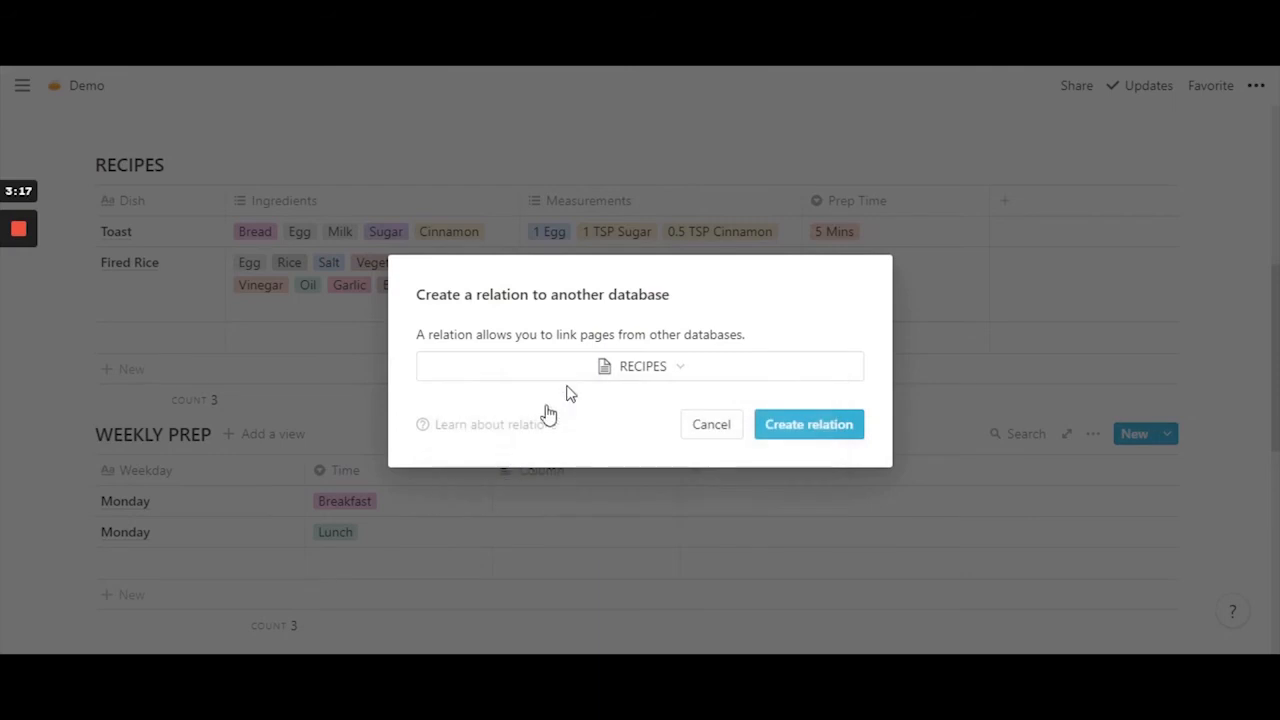
pyautogui.click(805, 428)
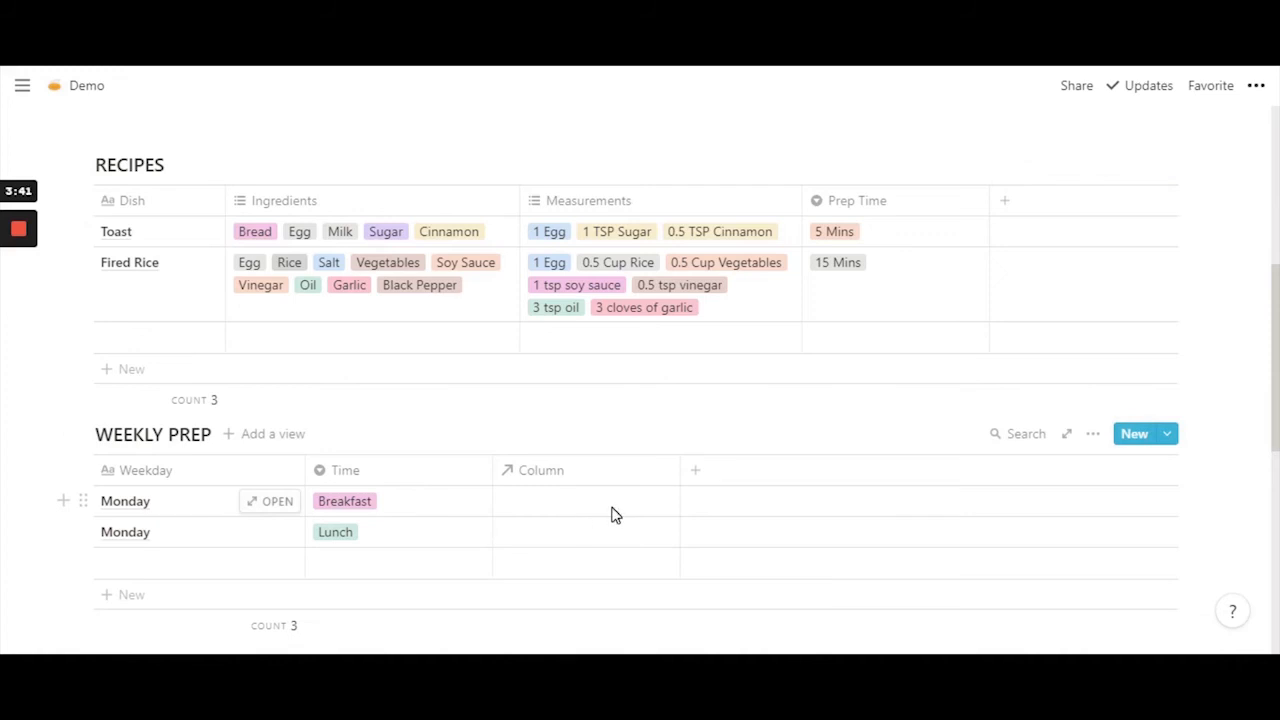
# Step: Rename the new relation column in the Weekly Prep table as Dish
pyautogui.click(558, 480)
pyautogui.moveTo(546, 245)
pyautogui.click(548, 178)
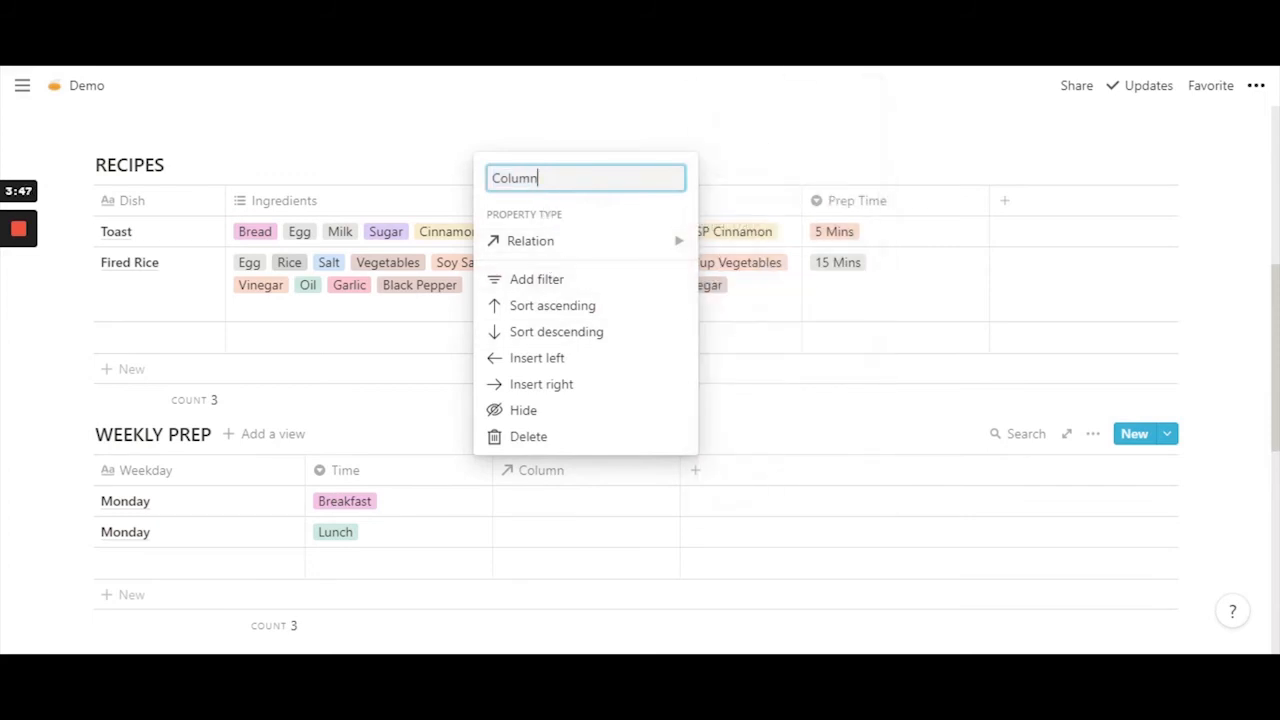
pyautogui.hotkey('ctrl', 'a')
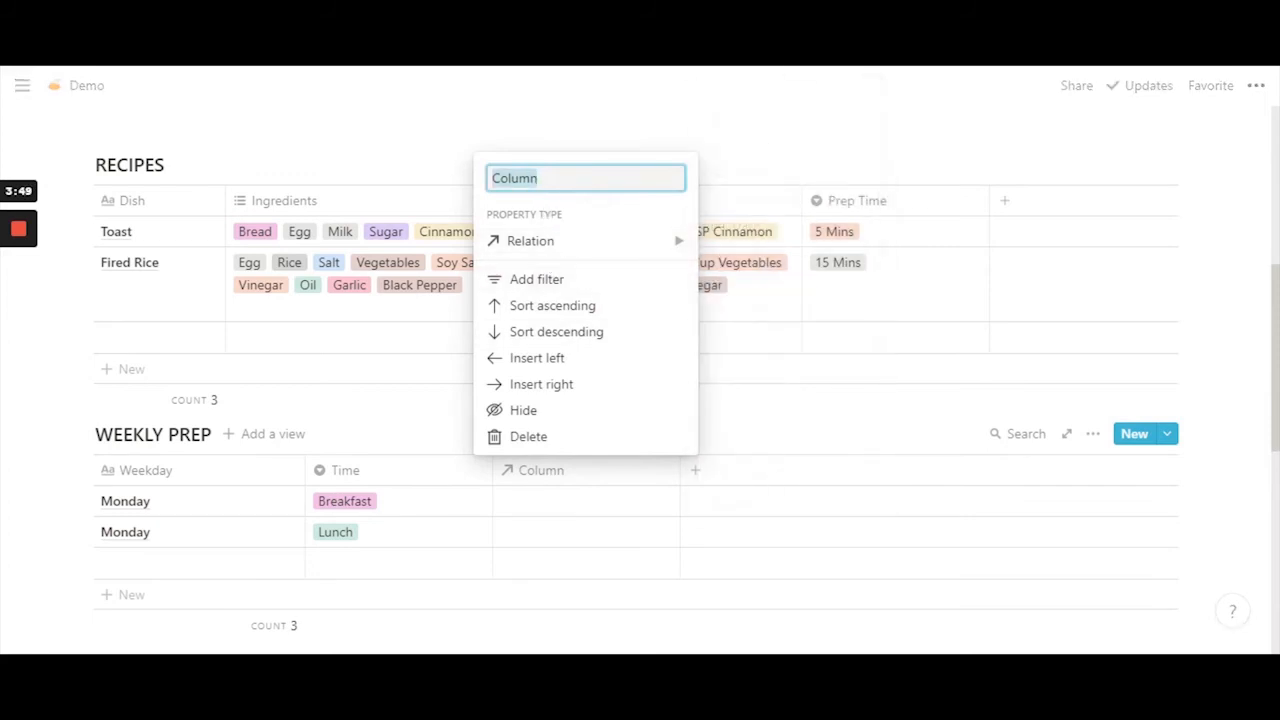
pyautogui.write('Di')
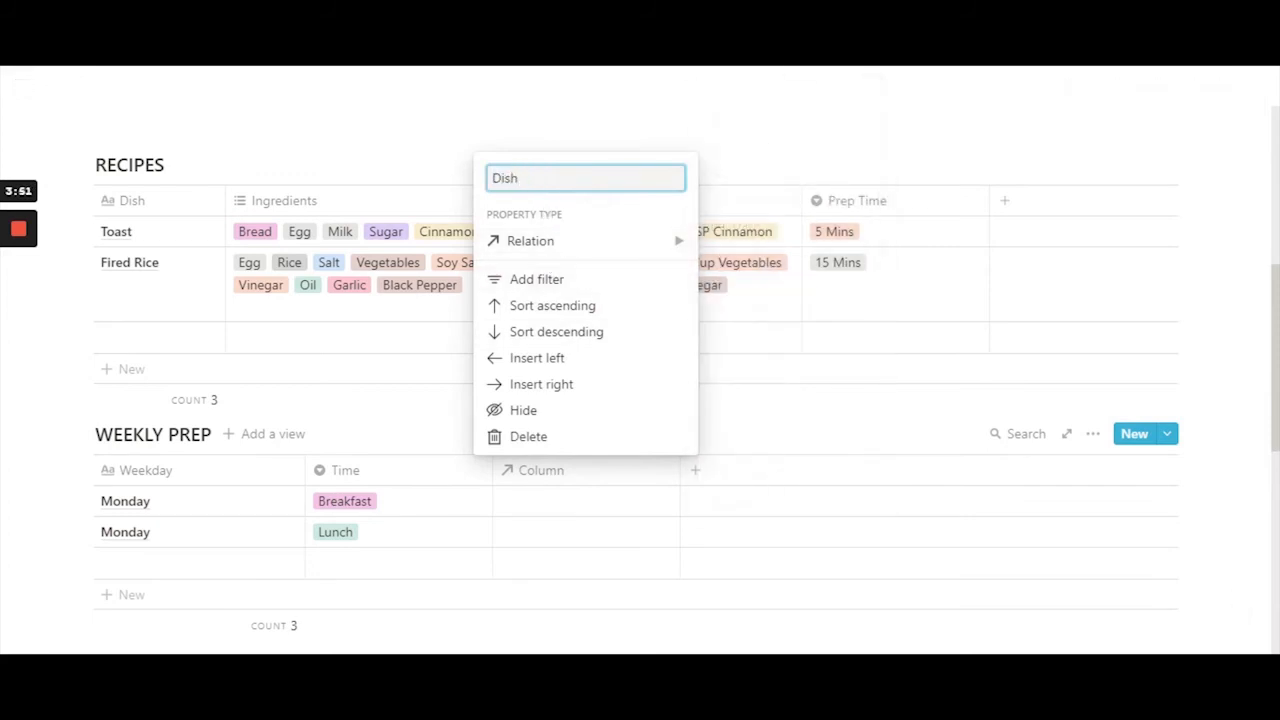
pyautogui.write('sh')
pyautogui.press('Return')
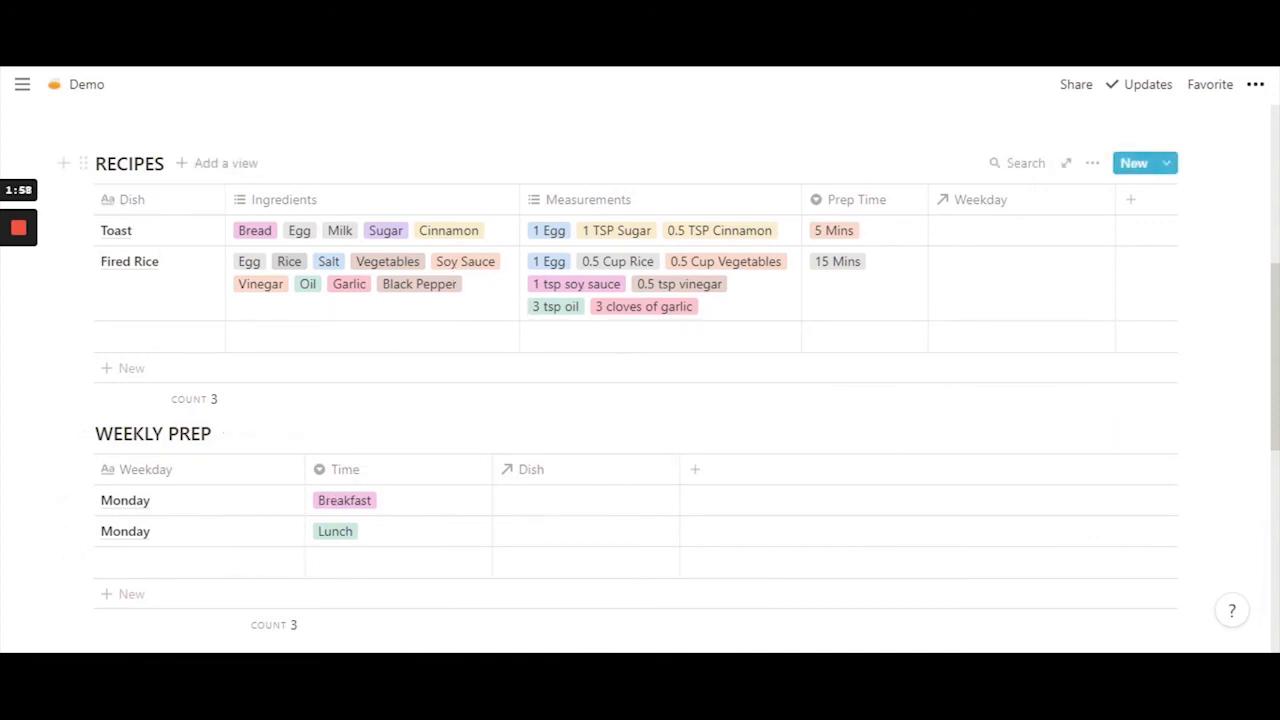
# Step: Link the Toast recipe as the Dish for Monday Breakfast and Fired Rice as the Dish for Monday Lunch
pyautogui.click(560, 503)
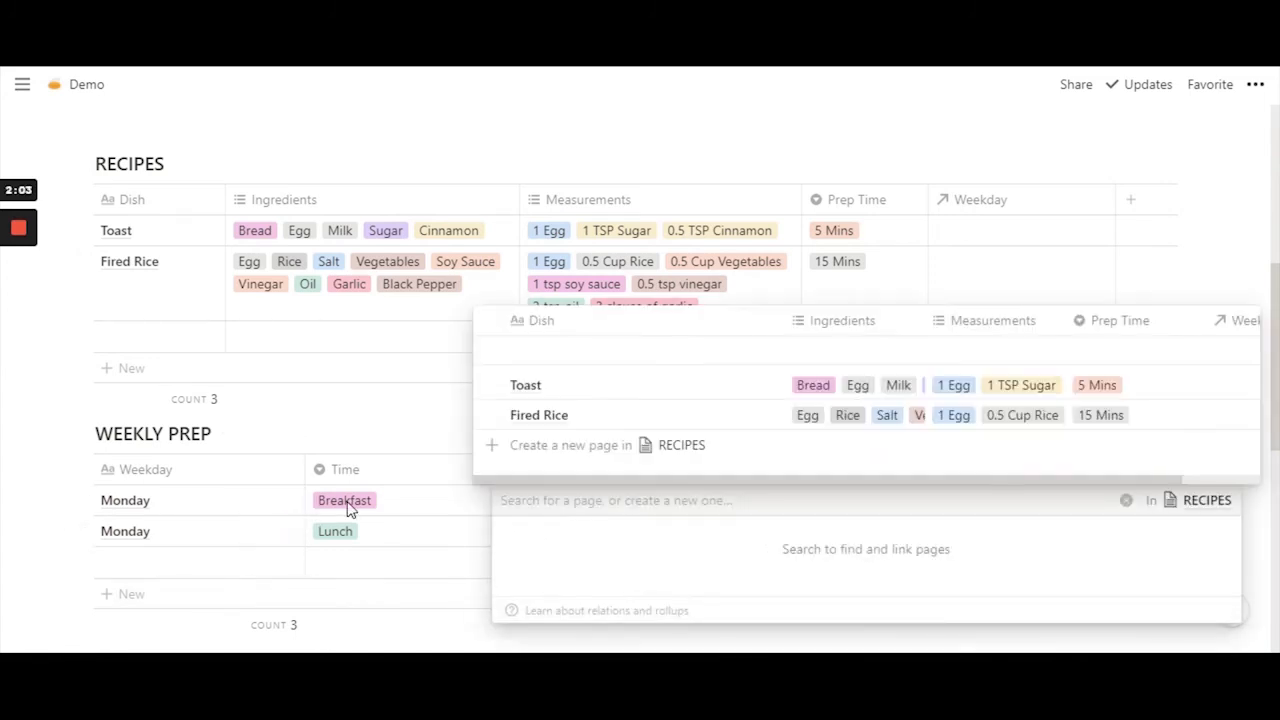
pyautogui.press('Escape')
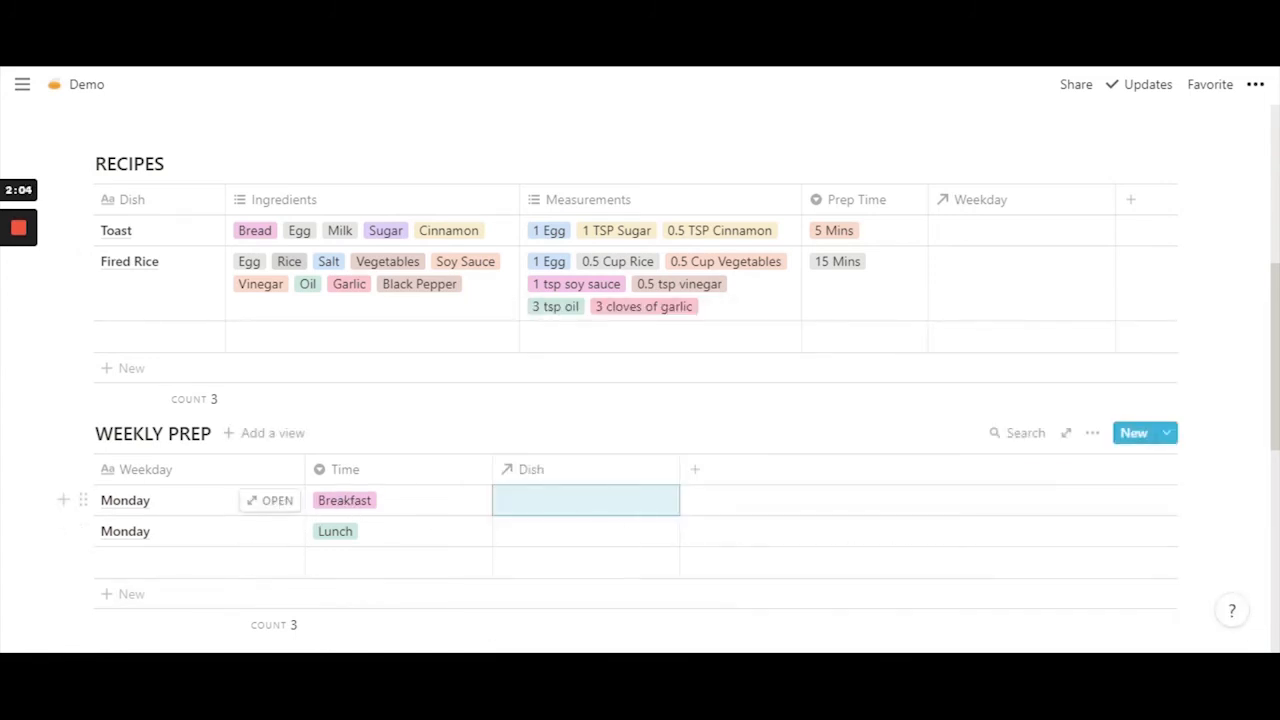
pyautogui.click(596, 500)
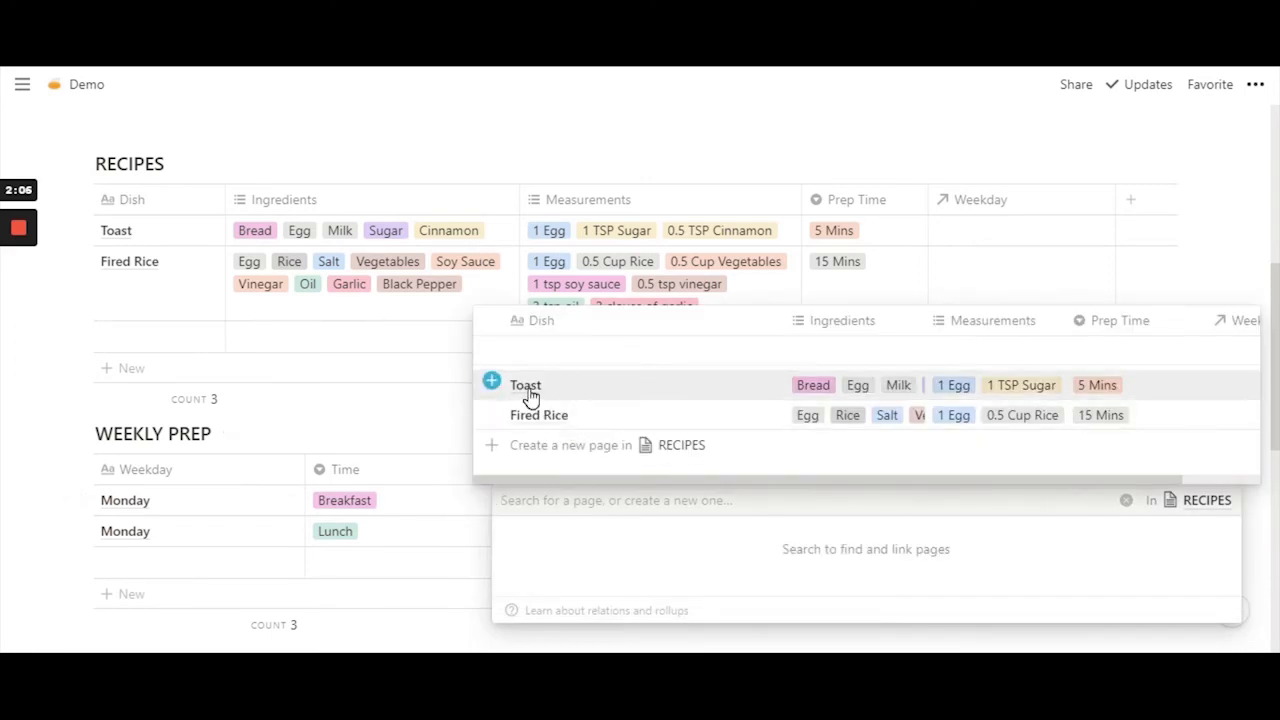
pyautogui.click(527, 386)
pyautogui.press('Escape')
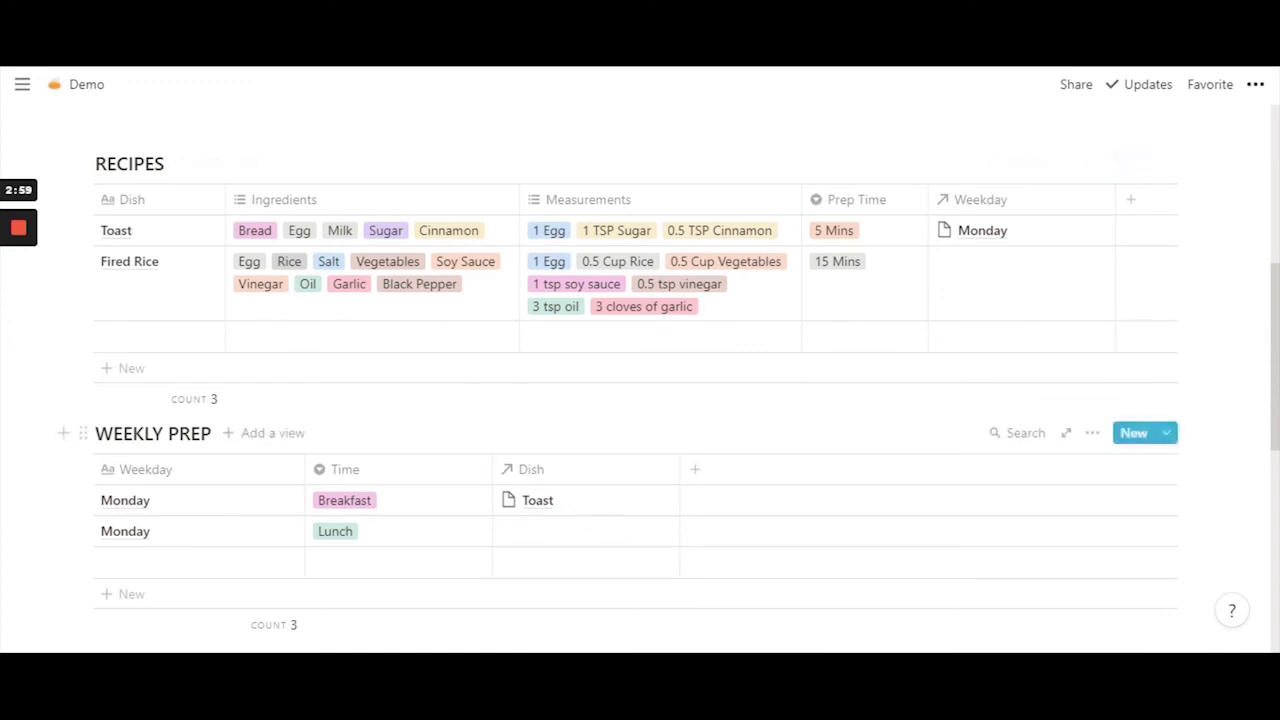
pyautogui.click(540, 542)
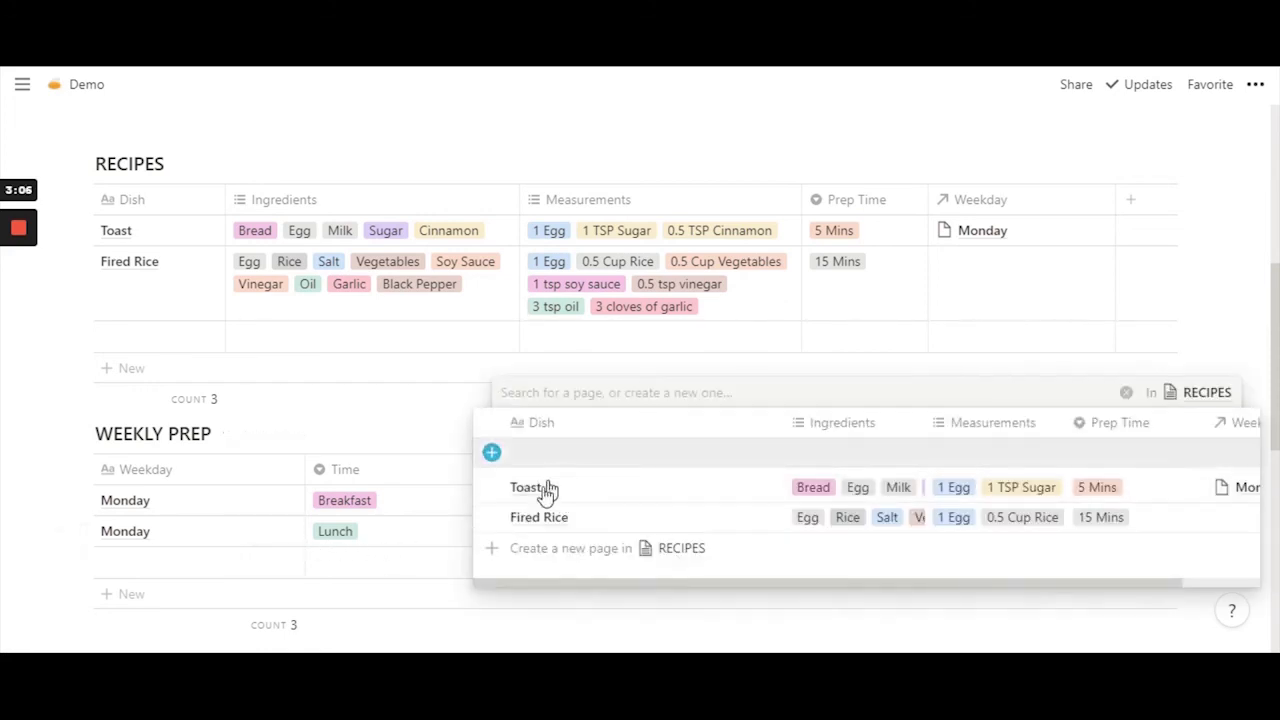
pyautogui.click(540, 520)
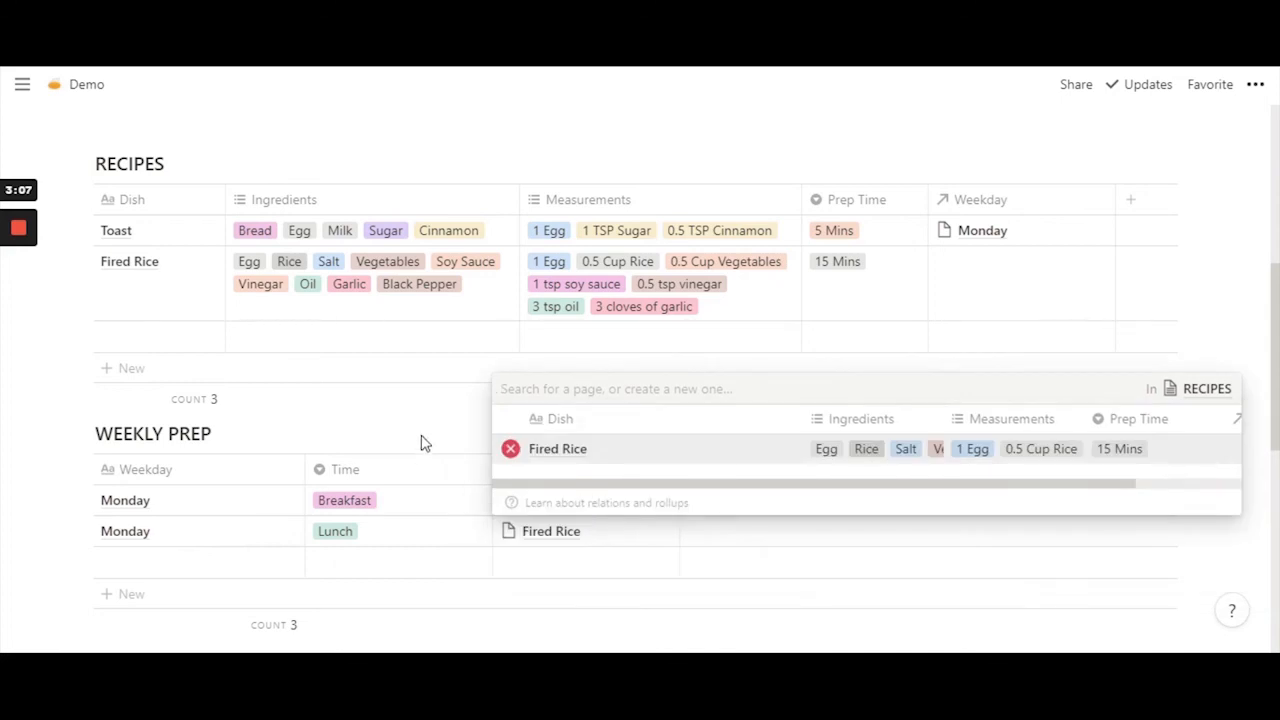
pyautogui.click(420, 425)
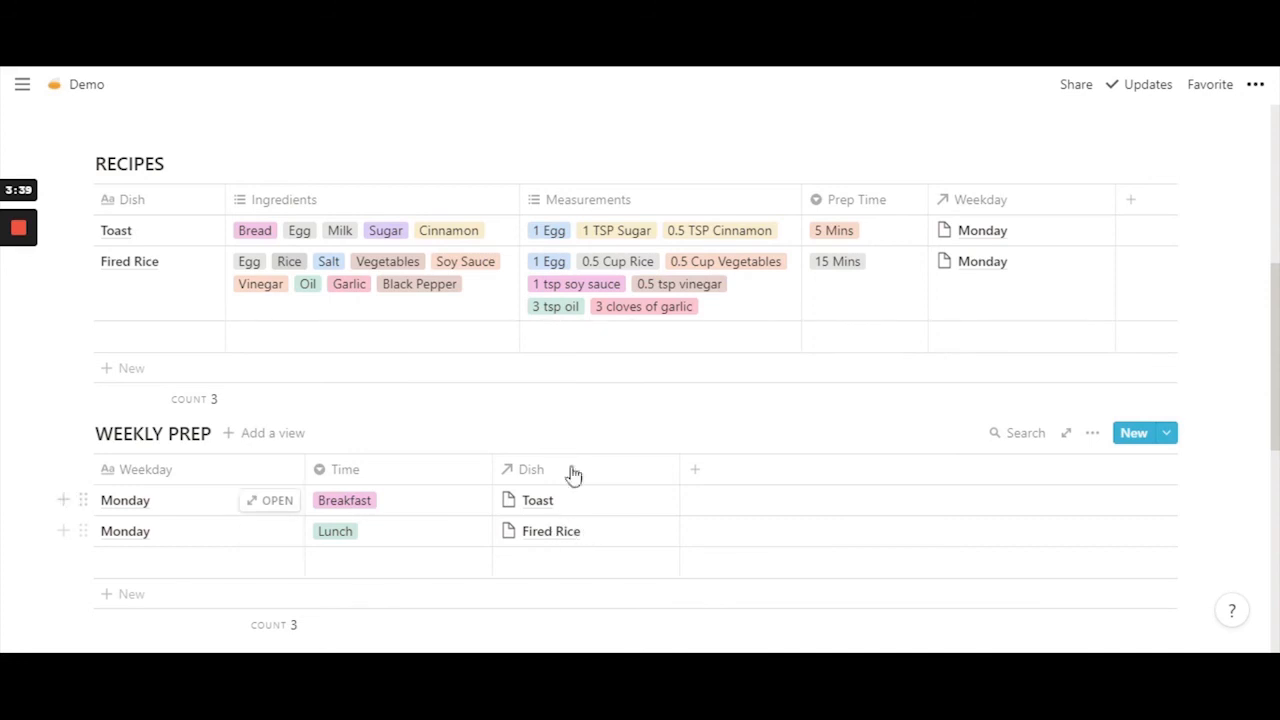
# Step: Open the Toast recipe linked in the Monday Breakfast row and display it as a full page
pyautogui.click(544, 510)
pyautogui.press('Escape')
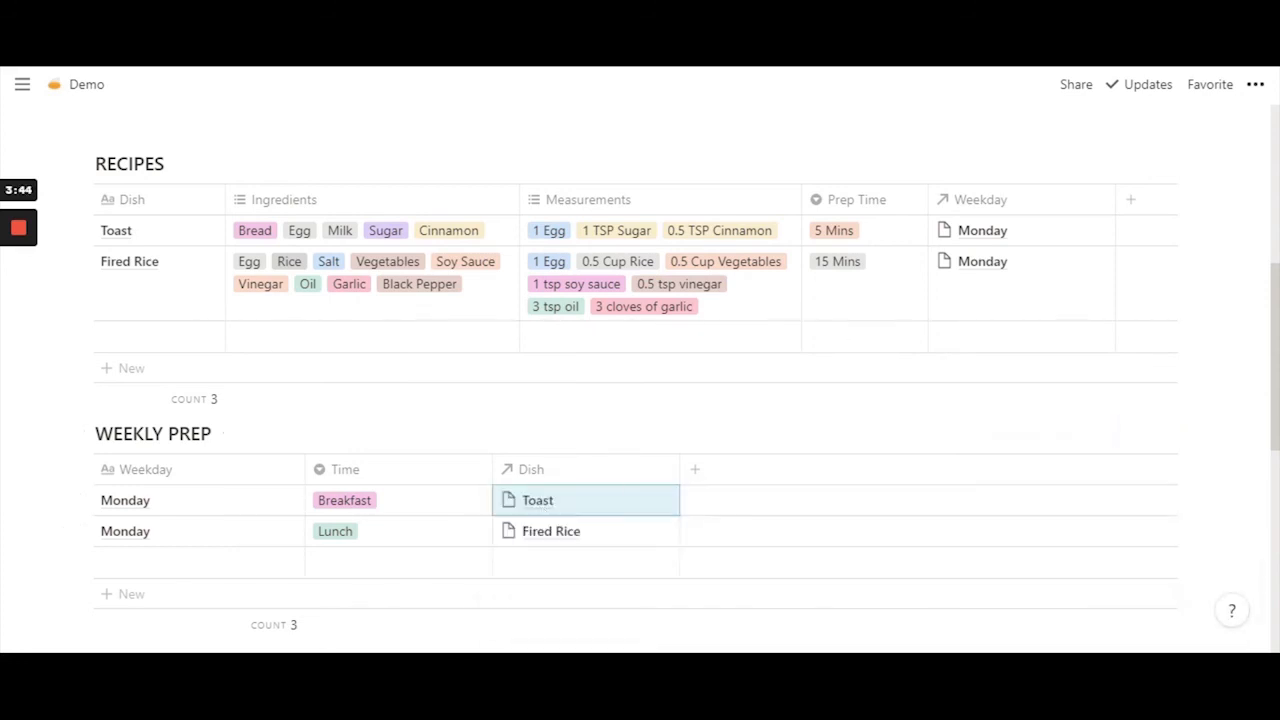
pyautogui.press('Escape')
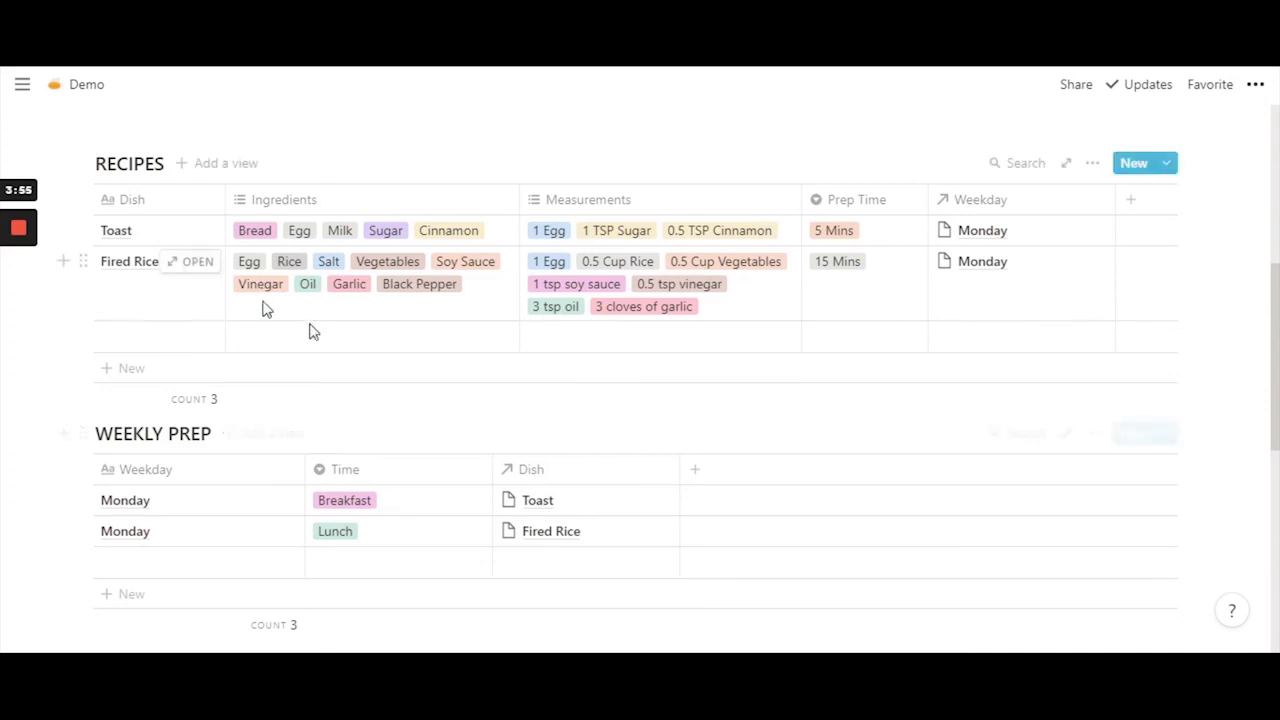
pyautogui.click(545, 508)
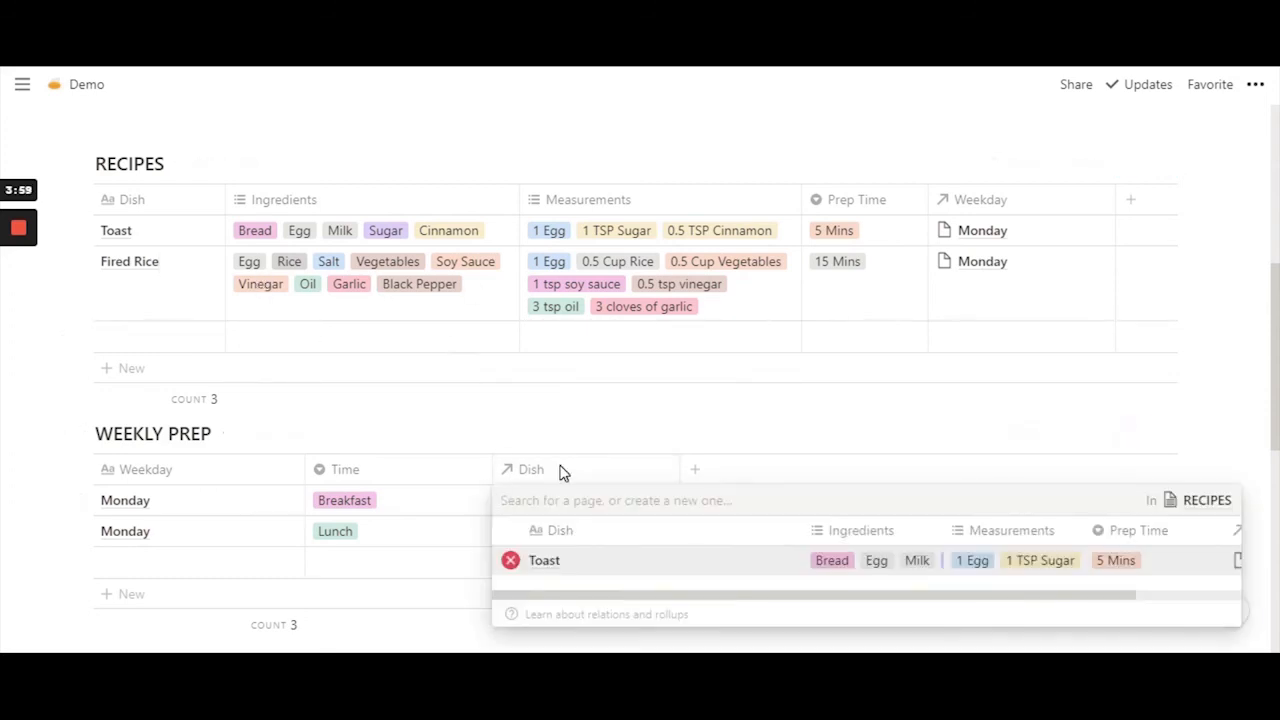
pyautogui.press('Escape')
pyautogui.click(545, 508)
pyautogui.click(546, 562)
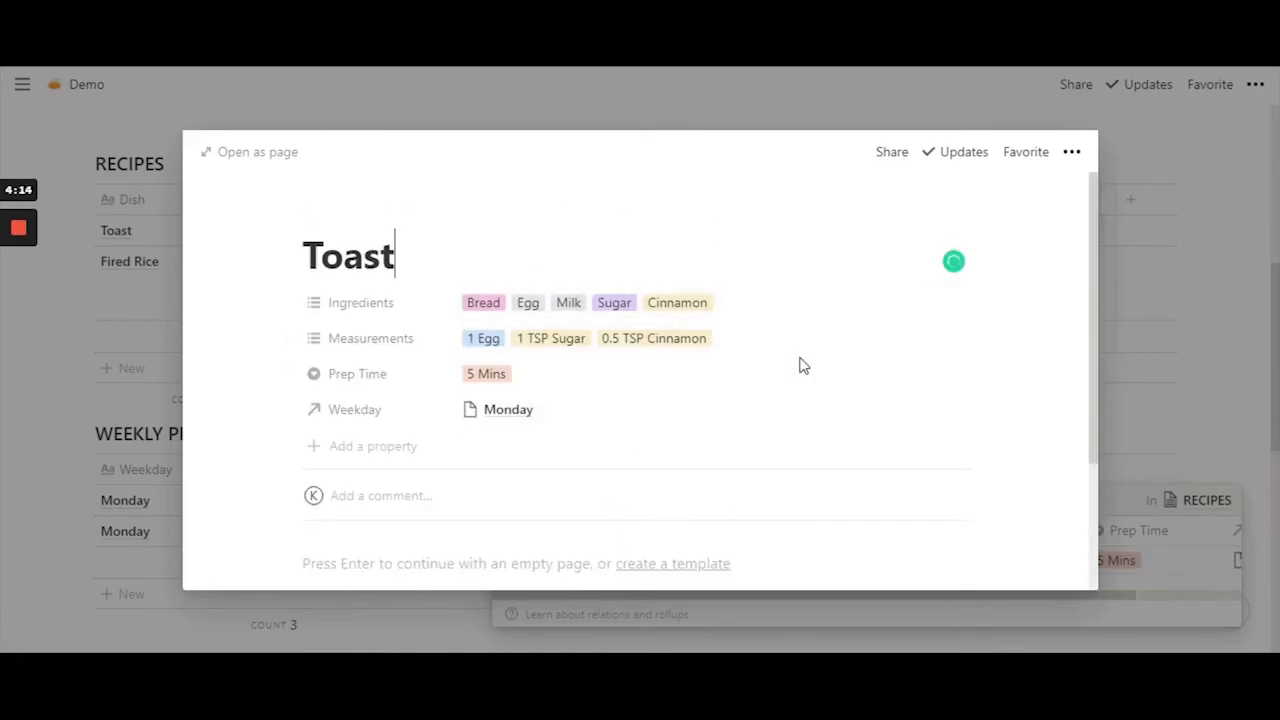
pyautogui.click(260, 153)
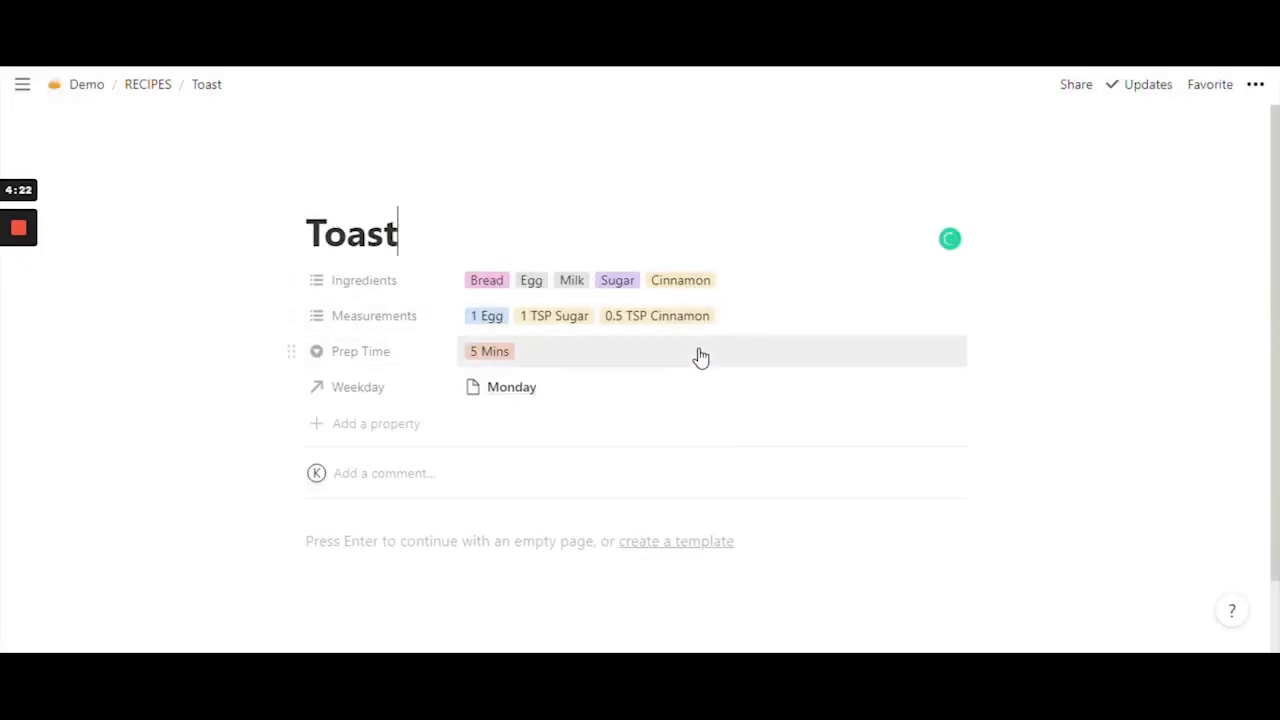
# Step: View the RECIPES database on its own page and return to the two tables on the Demo page
pyautogui.click(152, 88)
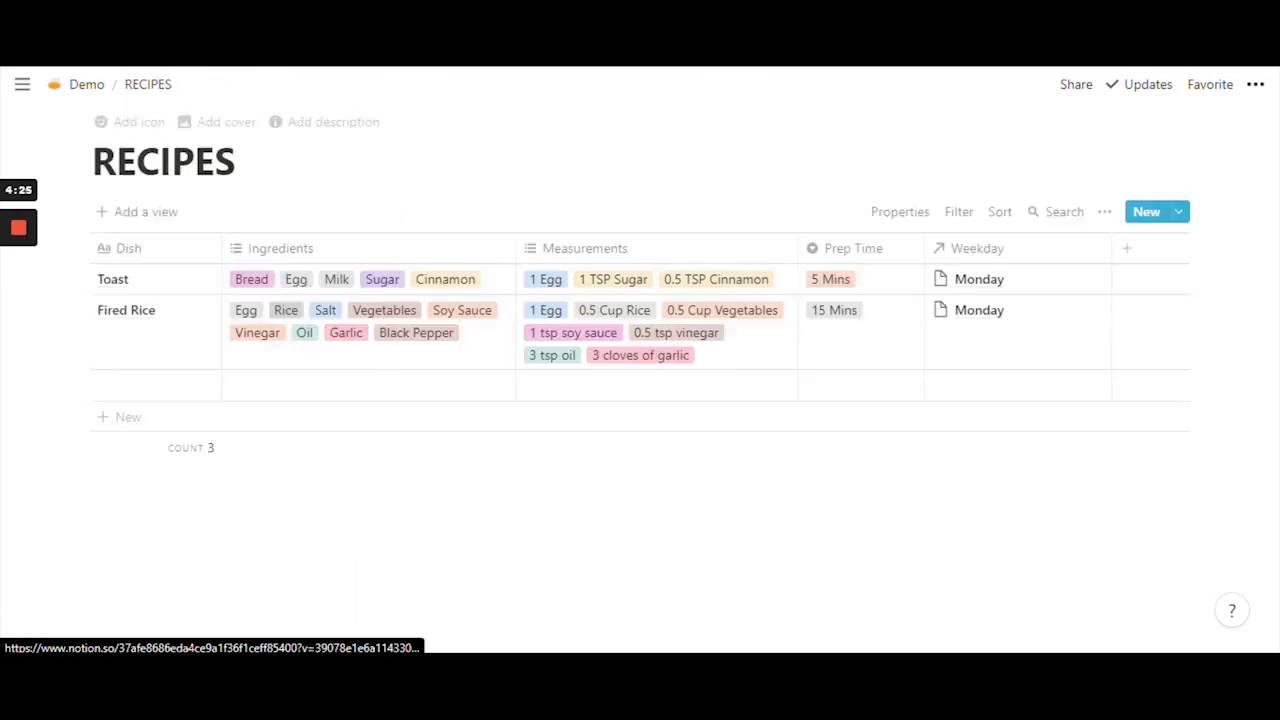
pyautogui.click(86, 86)
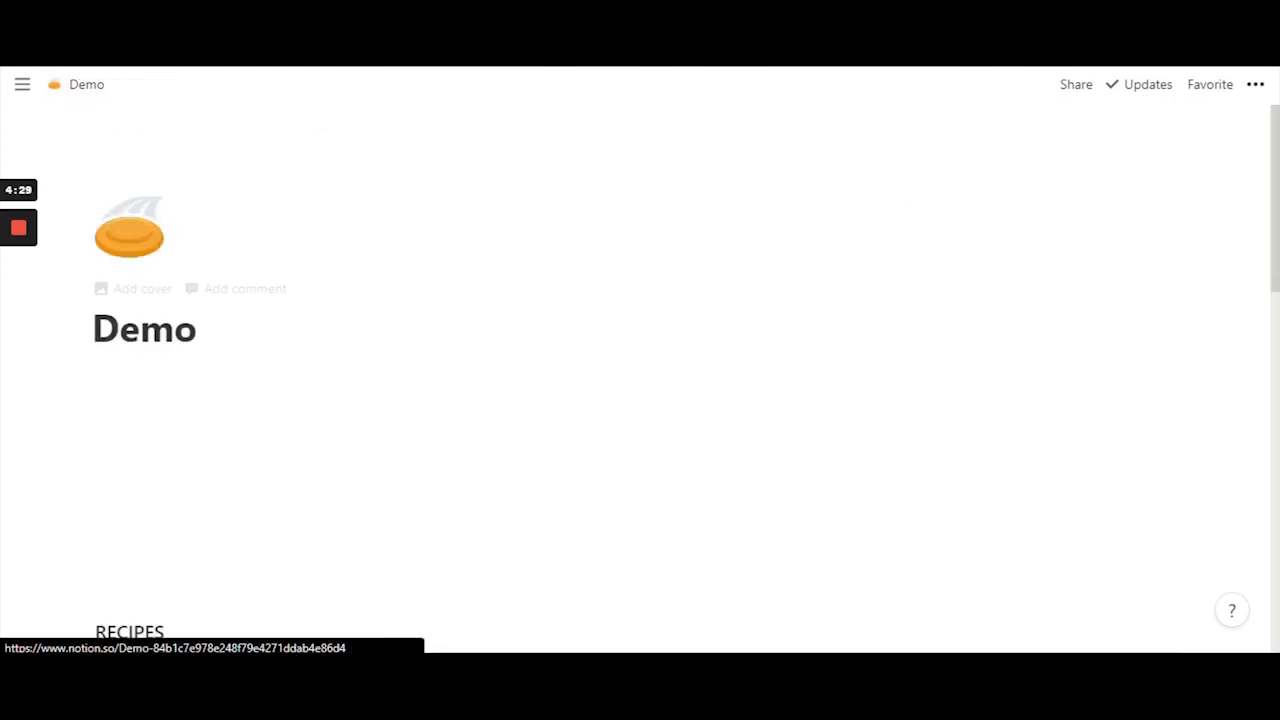
pyautogui.scroll(-4, 640, 400)
pyautogui.scroll(-2, 608, 266)
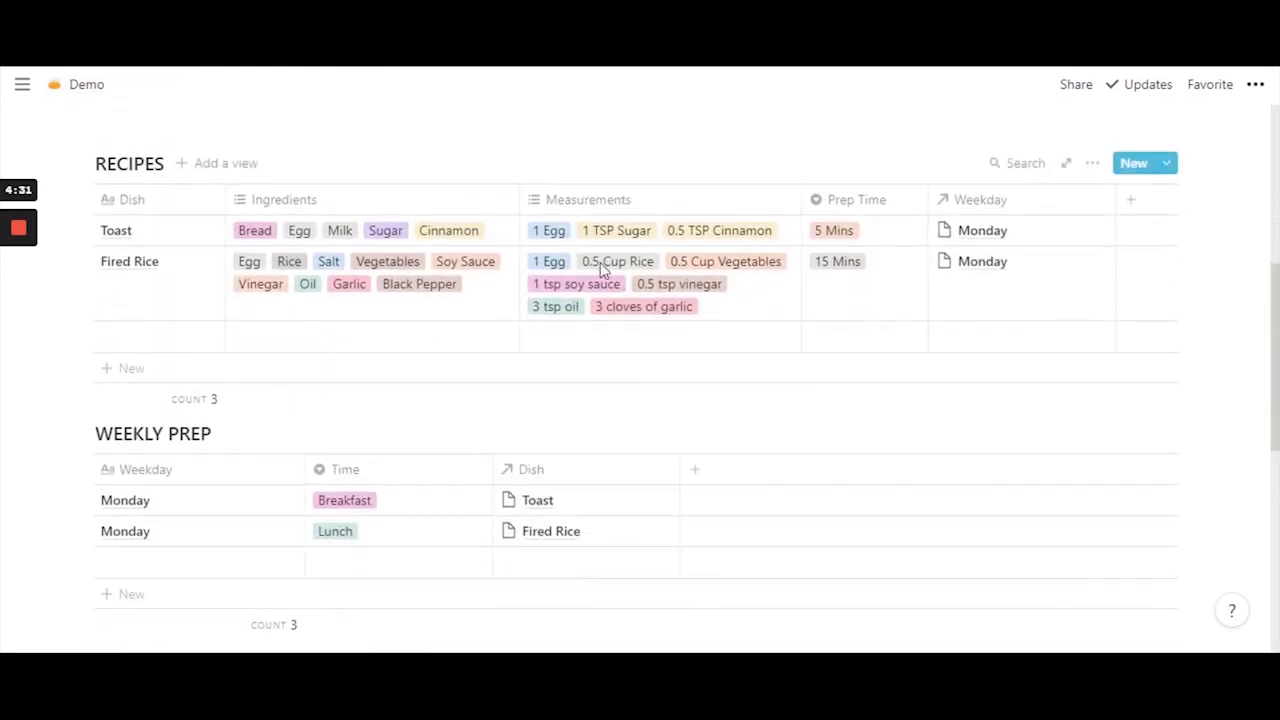